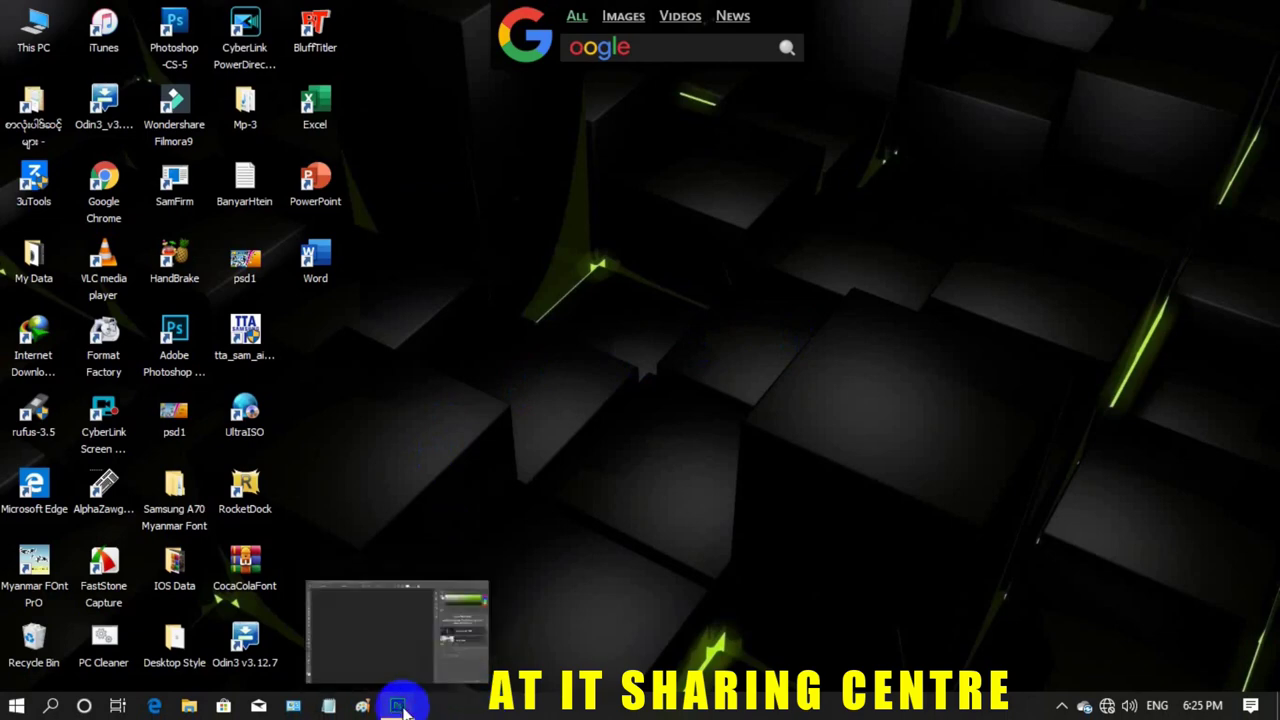
Restore the Photoshop window from the taskbar so its empty workspace fills the screen.
click(400, 707)
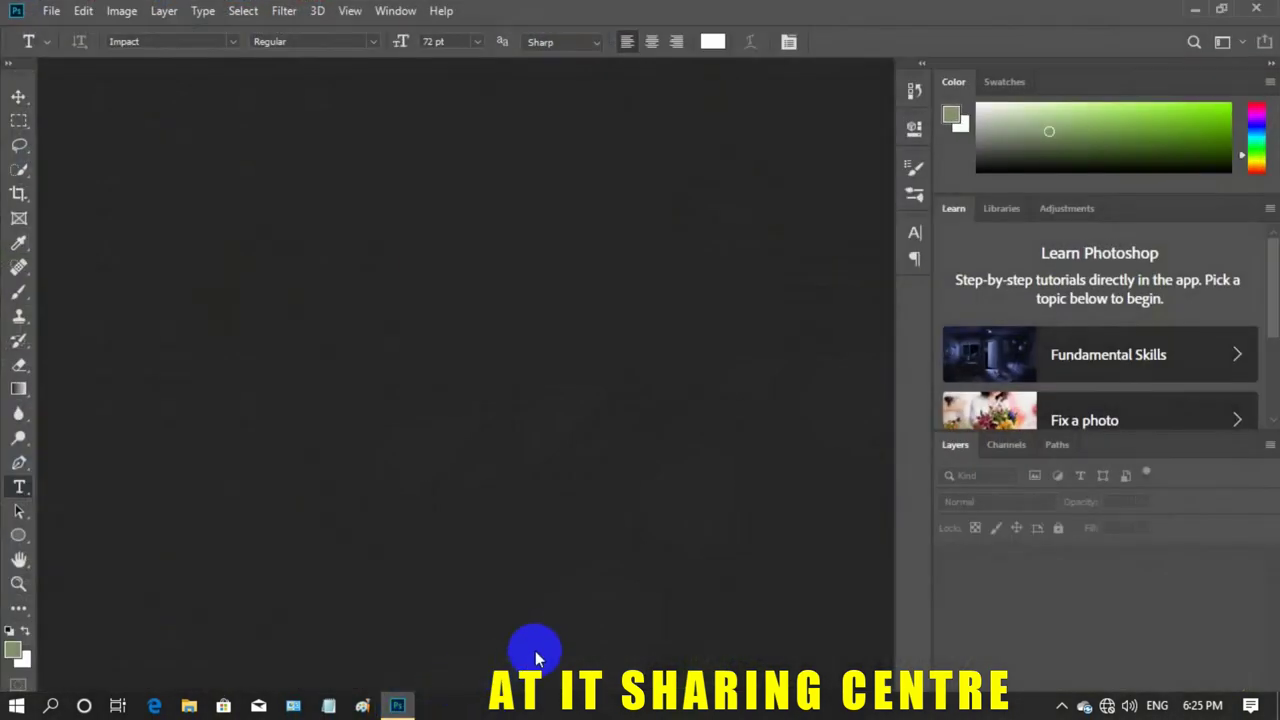
click(51, 12)
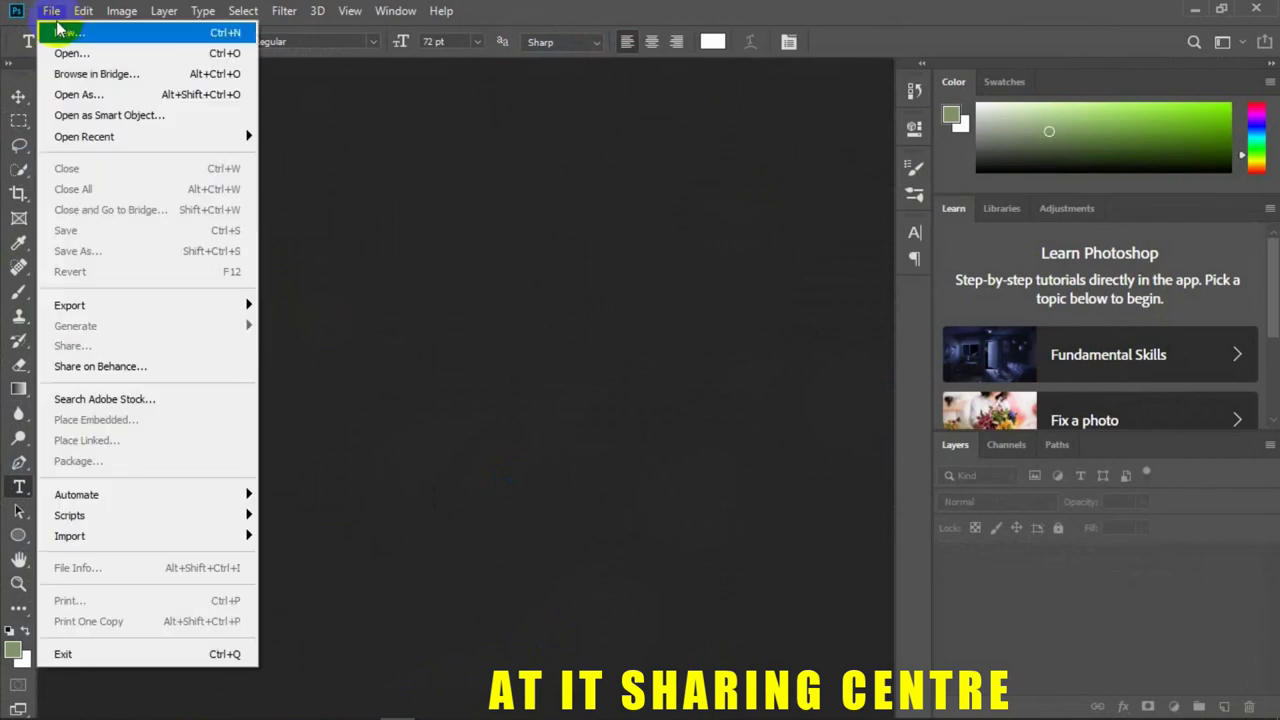
Create a 1600 × 800 px, 72 ppi document with a white background.
click(186, 37)
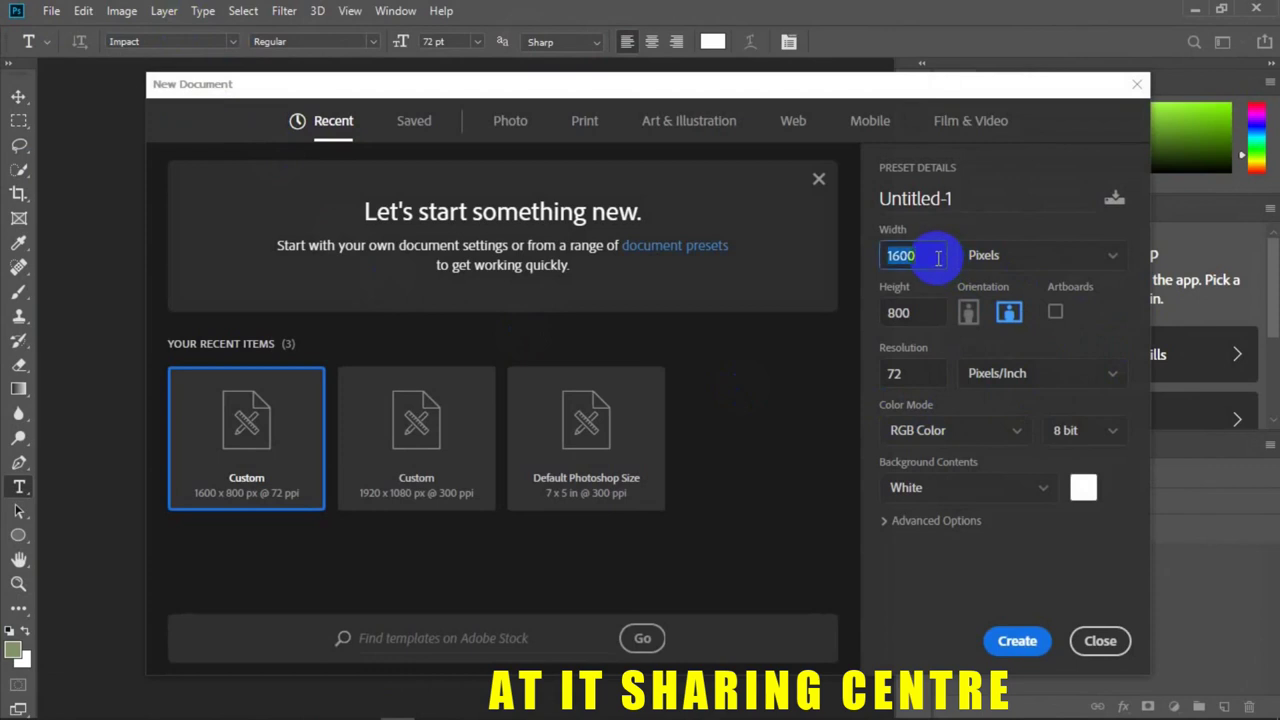
click(925, 316)
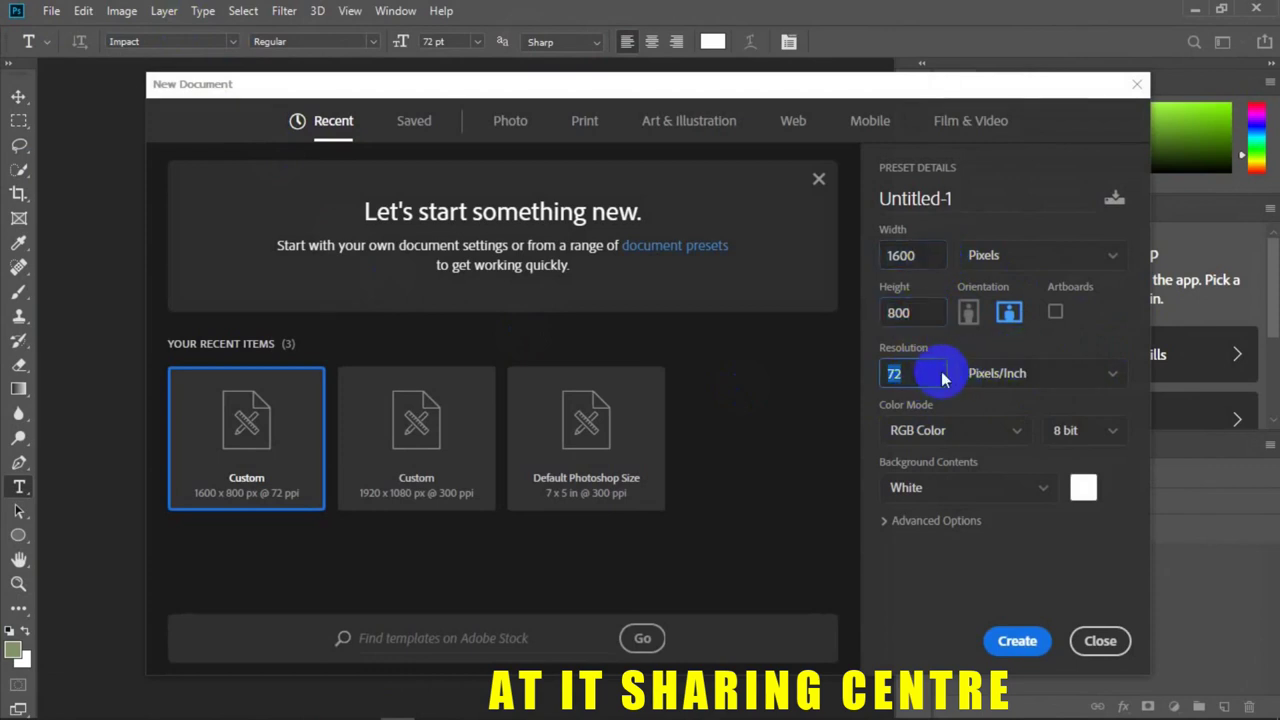
click(1103, 650)
click(1025, 646)
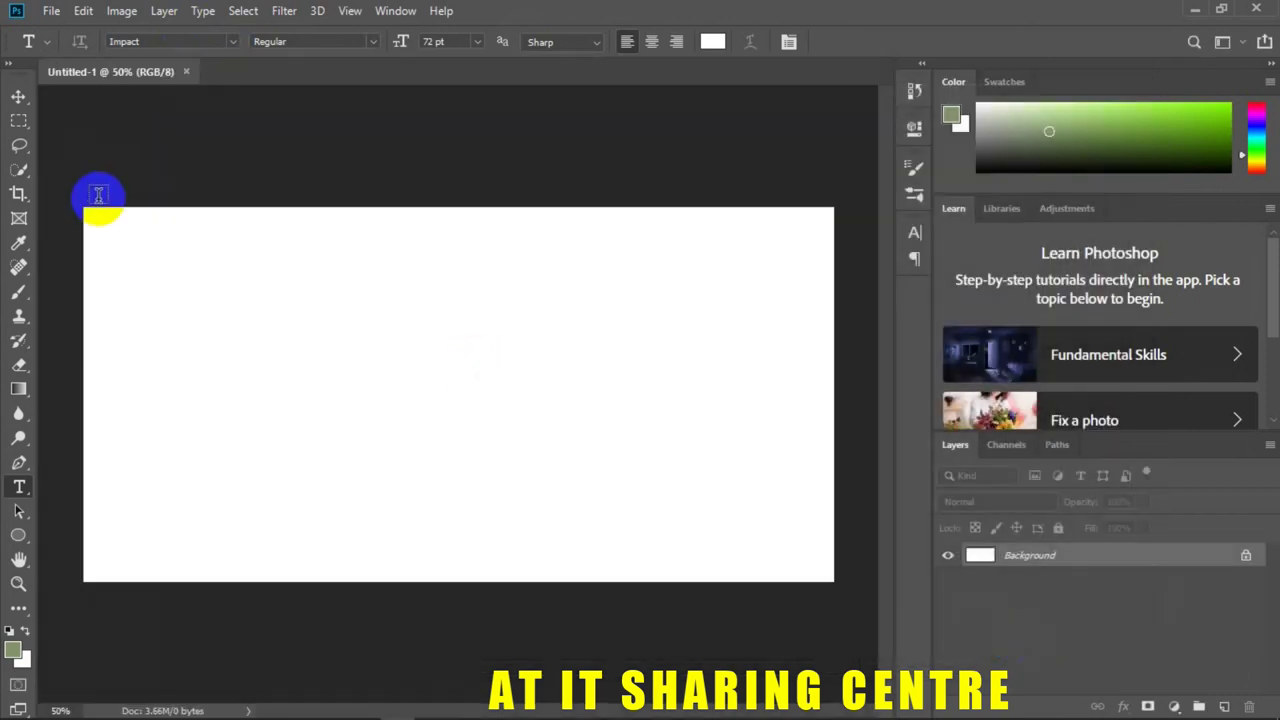
click(83, 11)
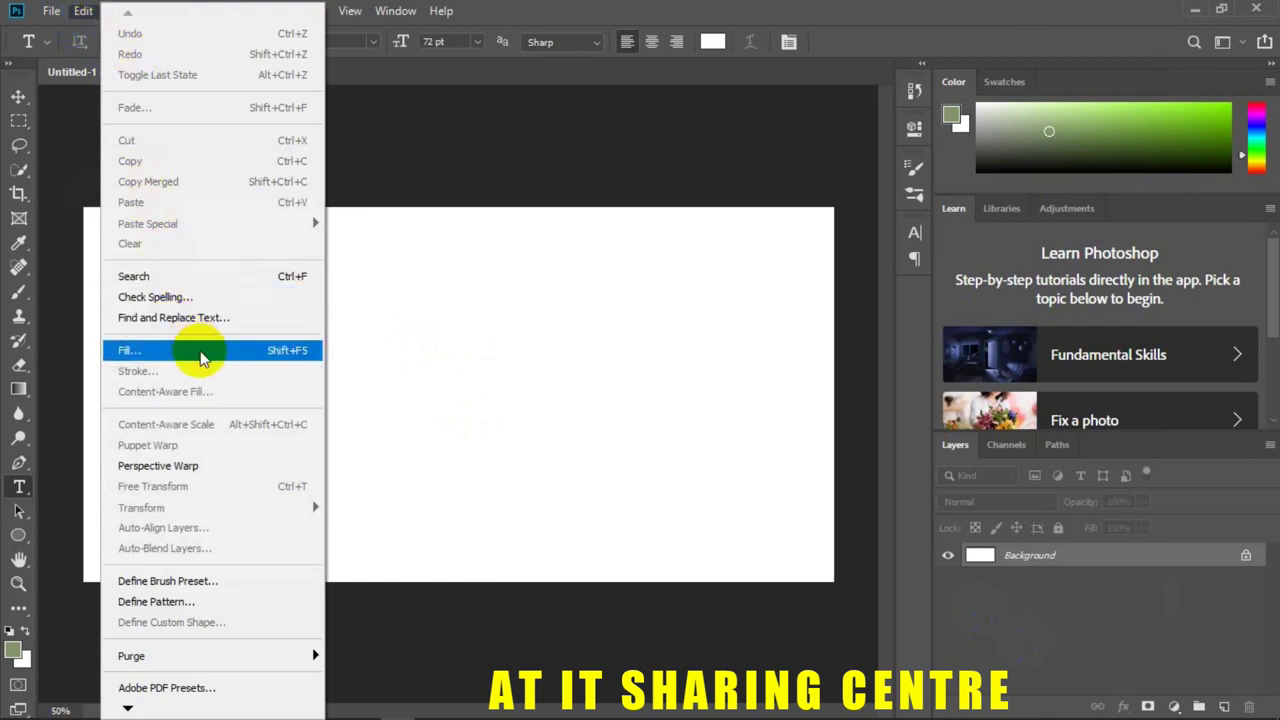
Fill the canvas with Black at Normal mode and 100% opacity.
click(207, 354)
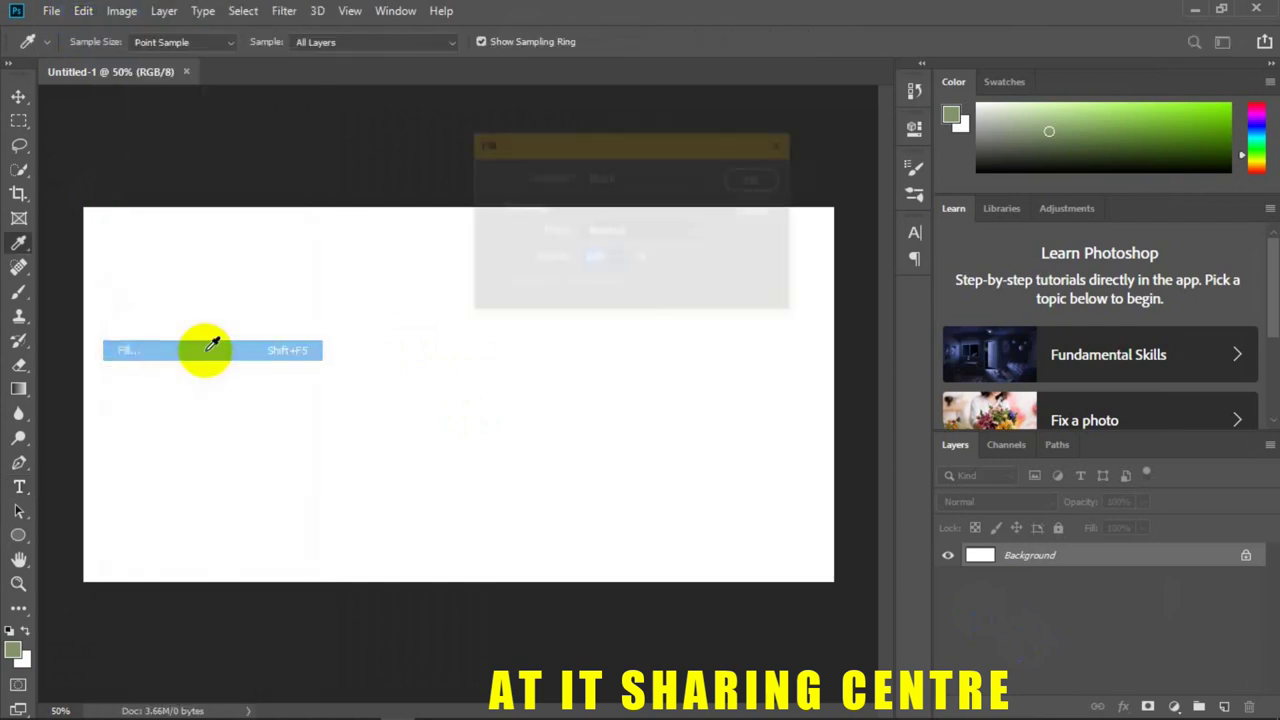
click(672, 233)
click(640, 176)
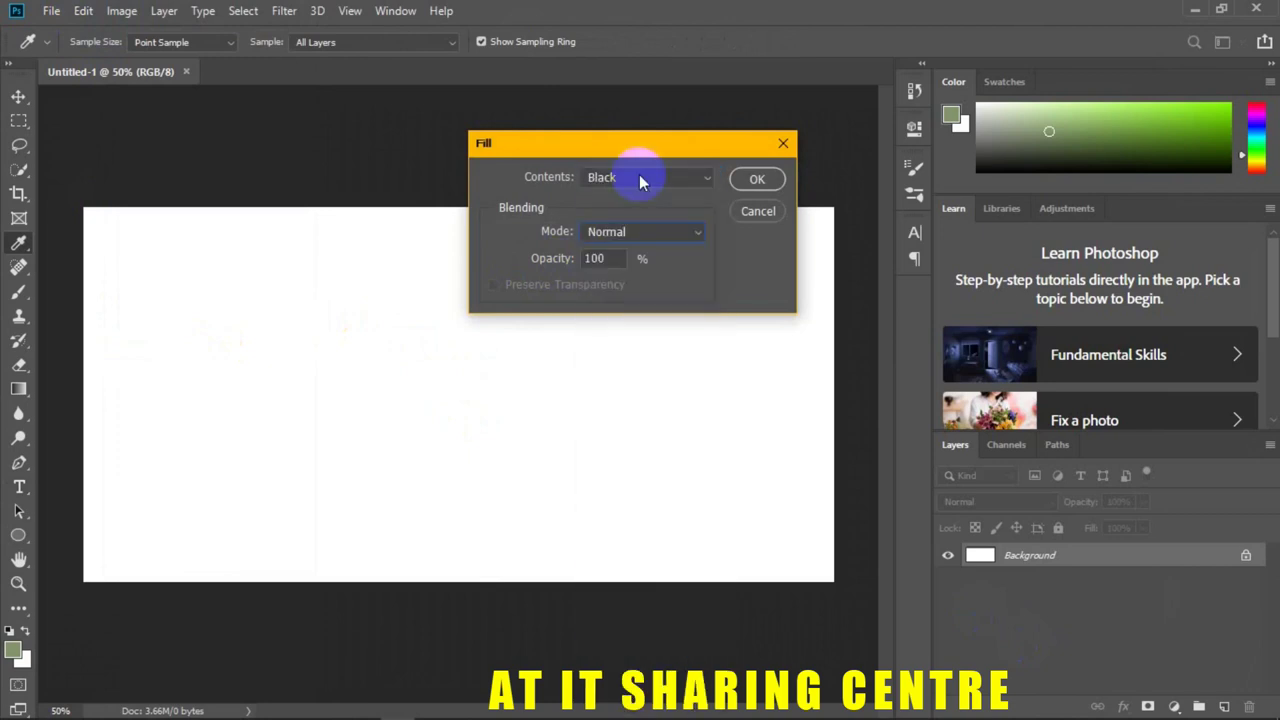
click(700, 179)
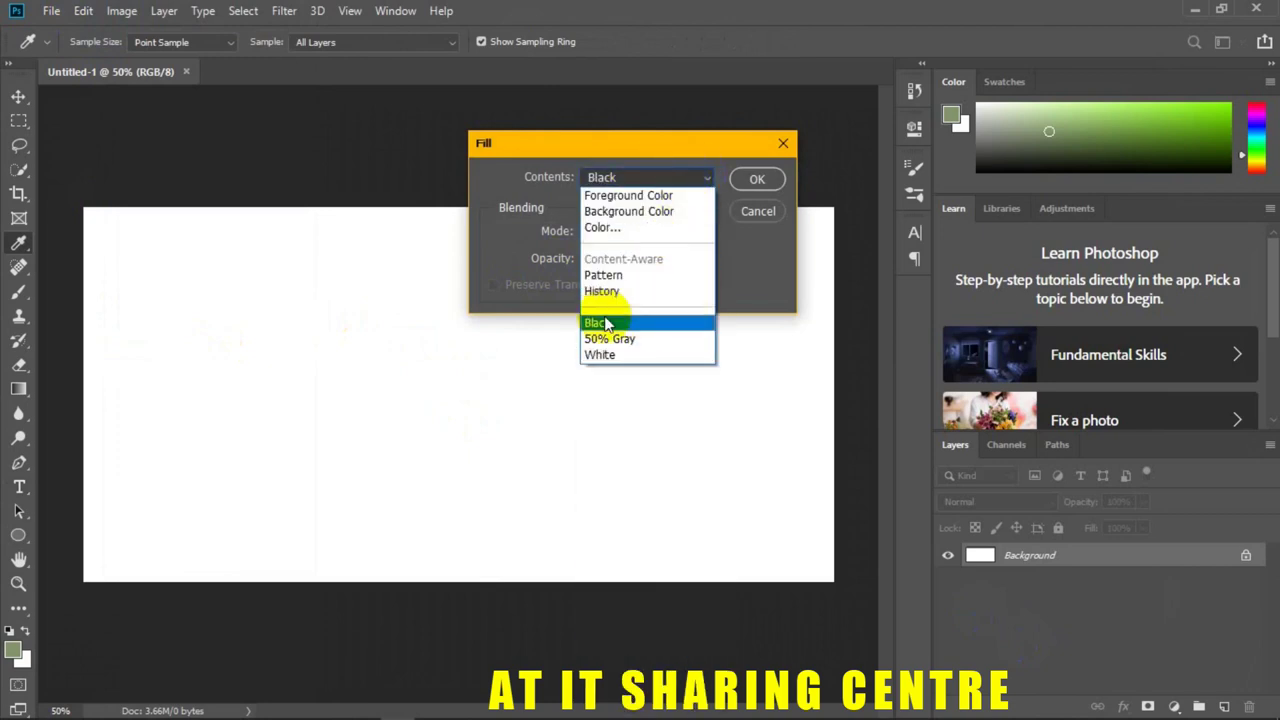
click(668, 323)
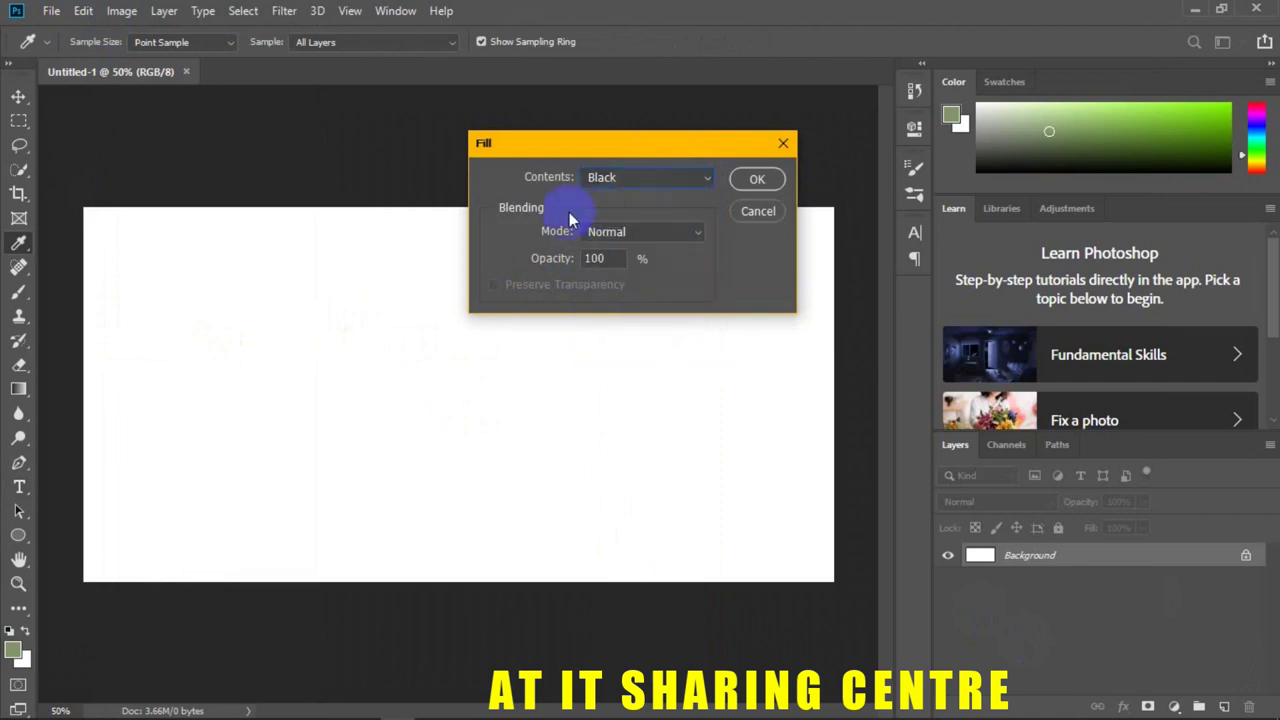
click(759, 180)
key(t)
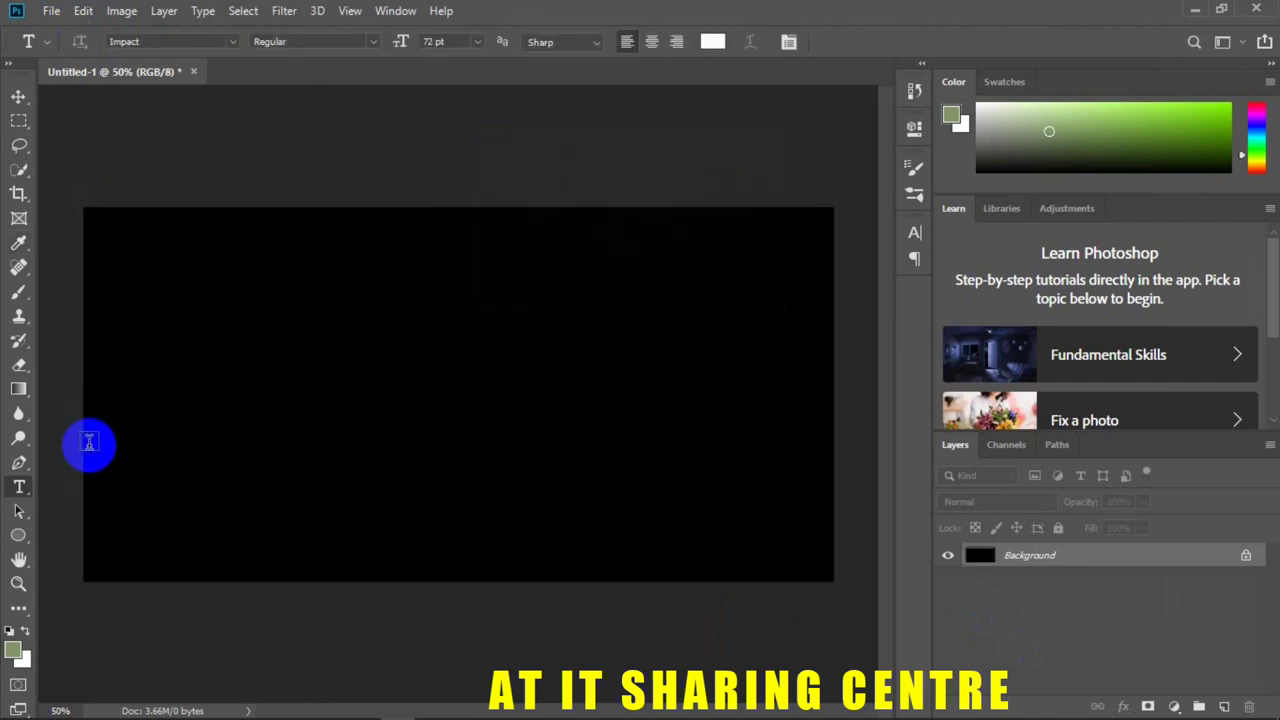
Type the white 72 pt Impact title 'AT IT SHARING CENTRE' on the canvas.
click(478, 41)
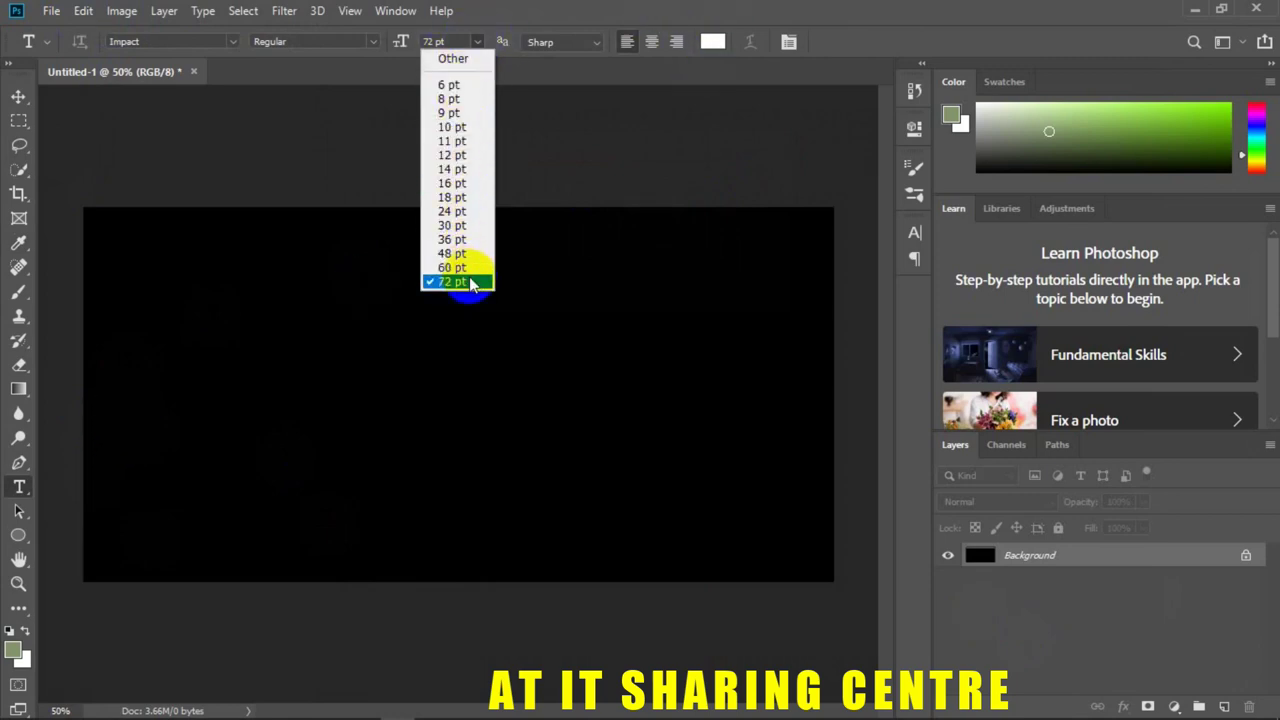
click(470, 280)
click(712, 41)
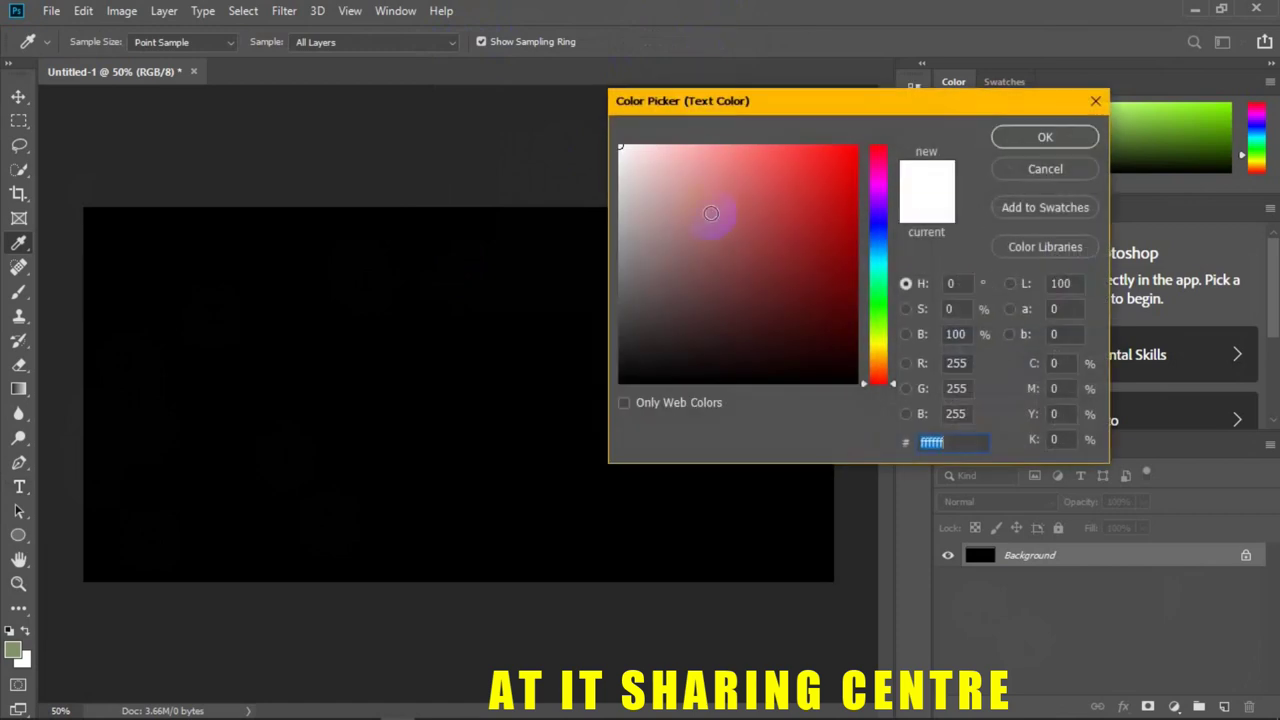
drag(652, 170, 580, 137)
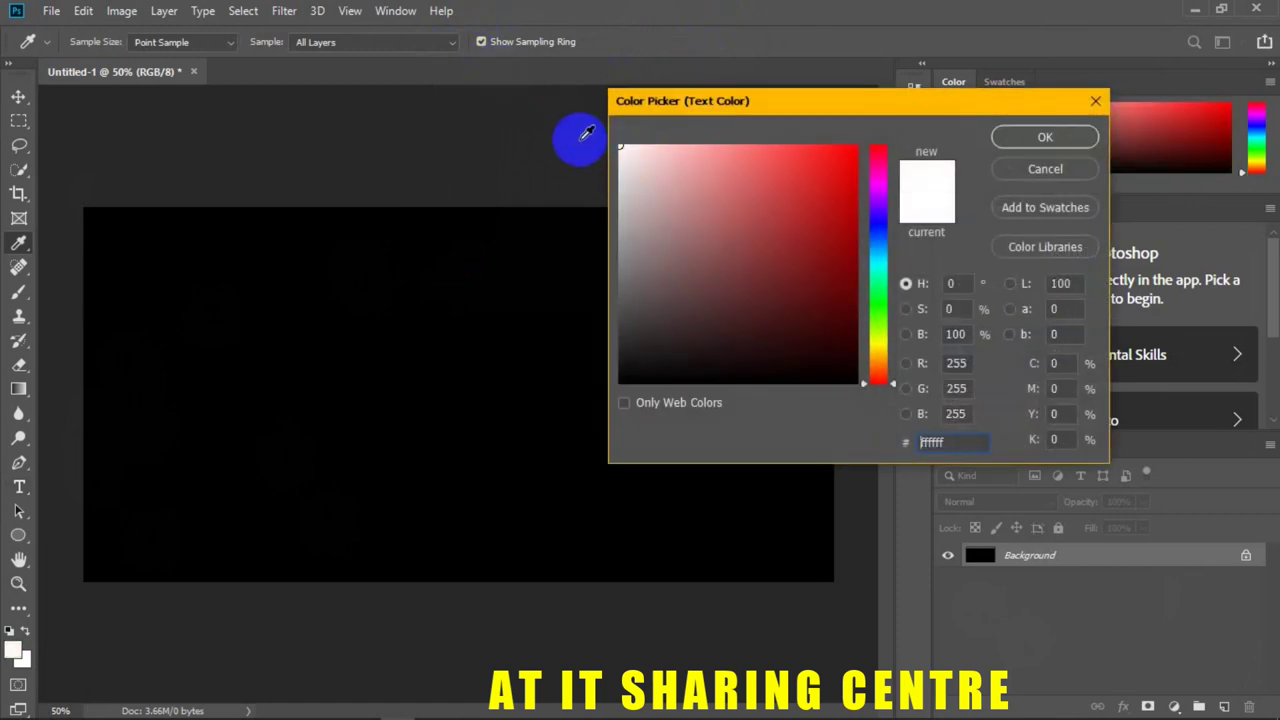
click(1045, 137)
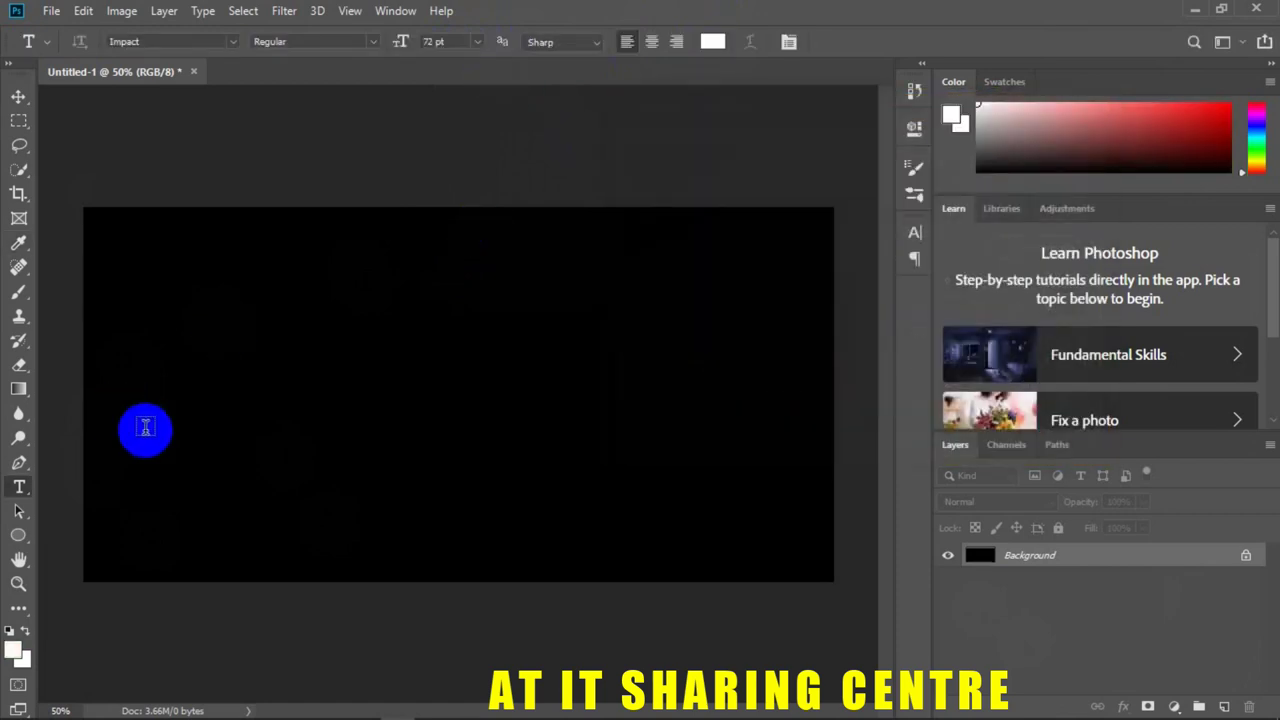
click(149, 411)
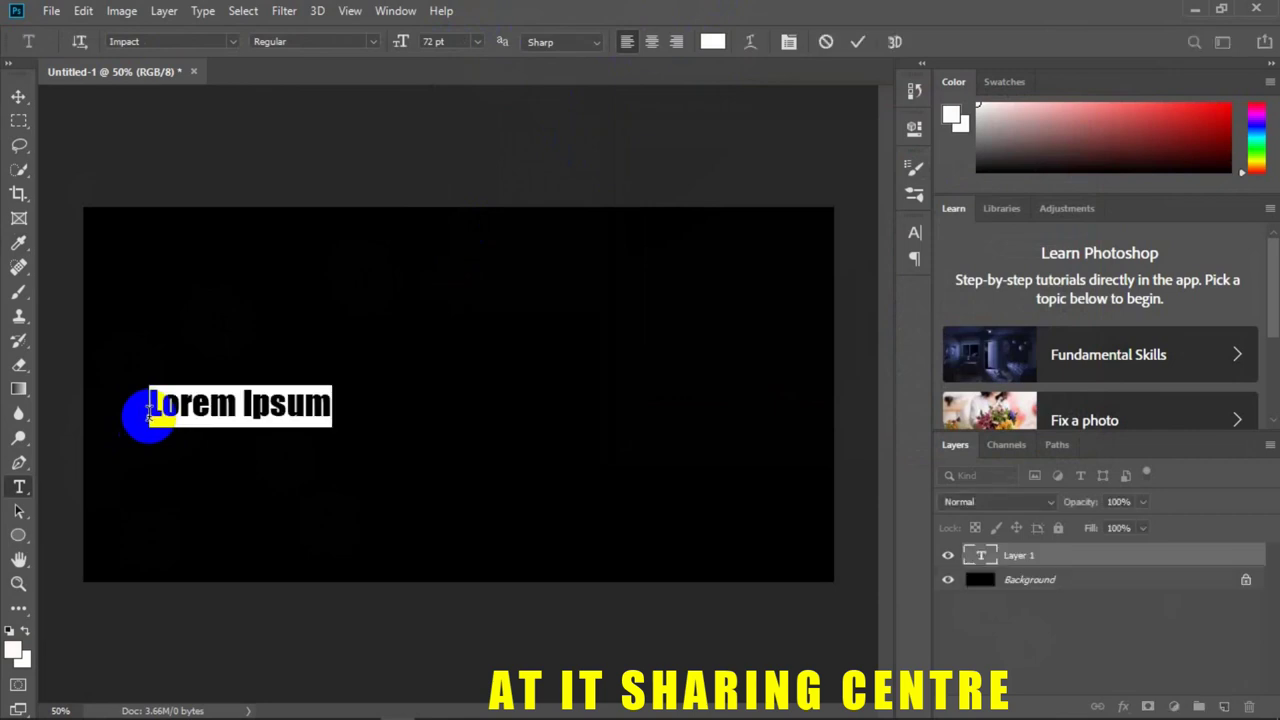
text(AT IT SHARING CENTRE)
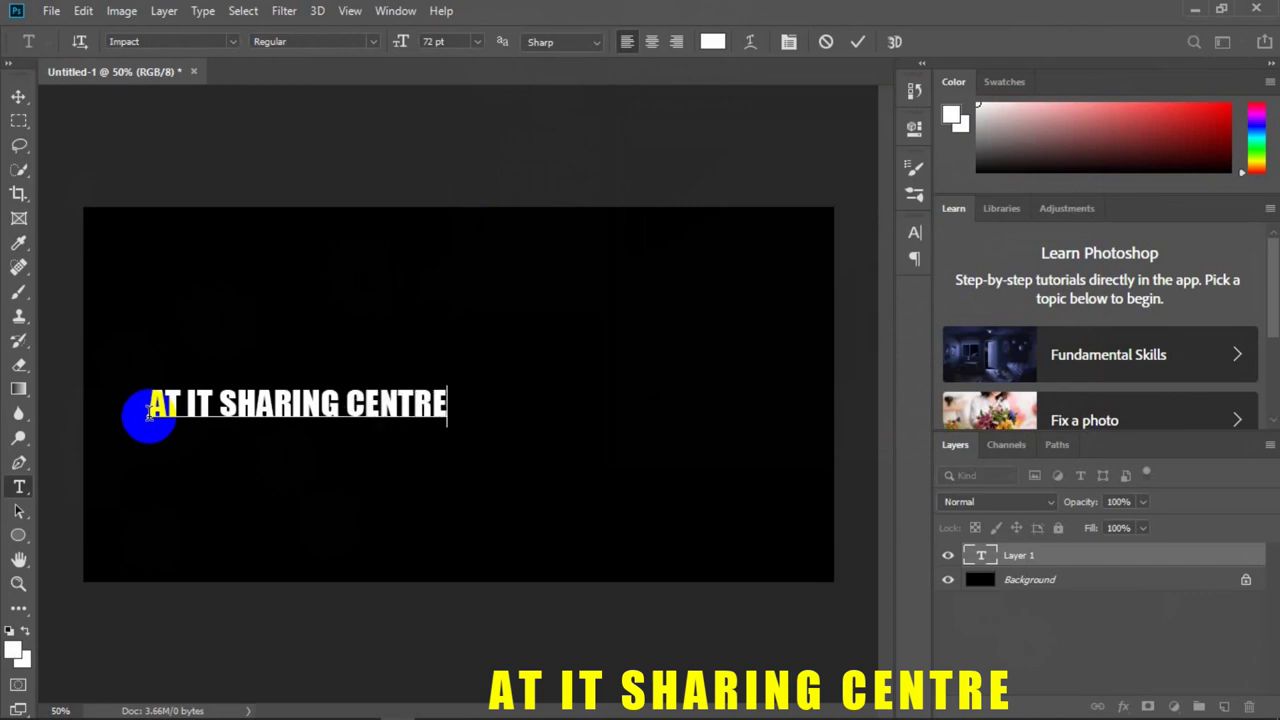
click(860, 42)
Set the title's letter tracking to 25 in the Character panel.
click(789, 42)
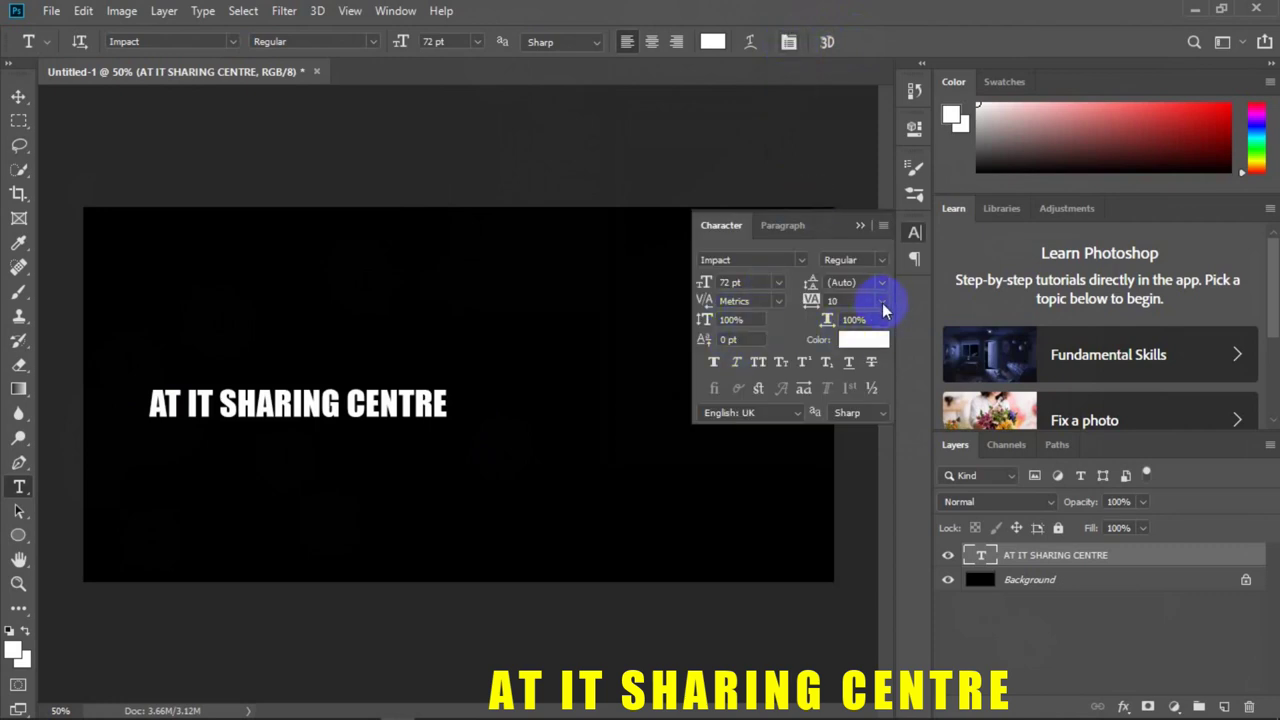
click(882, 303)
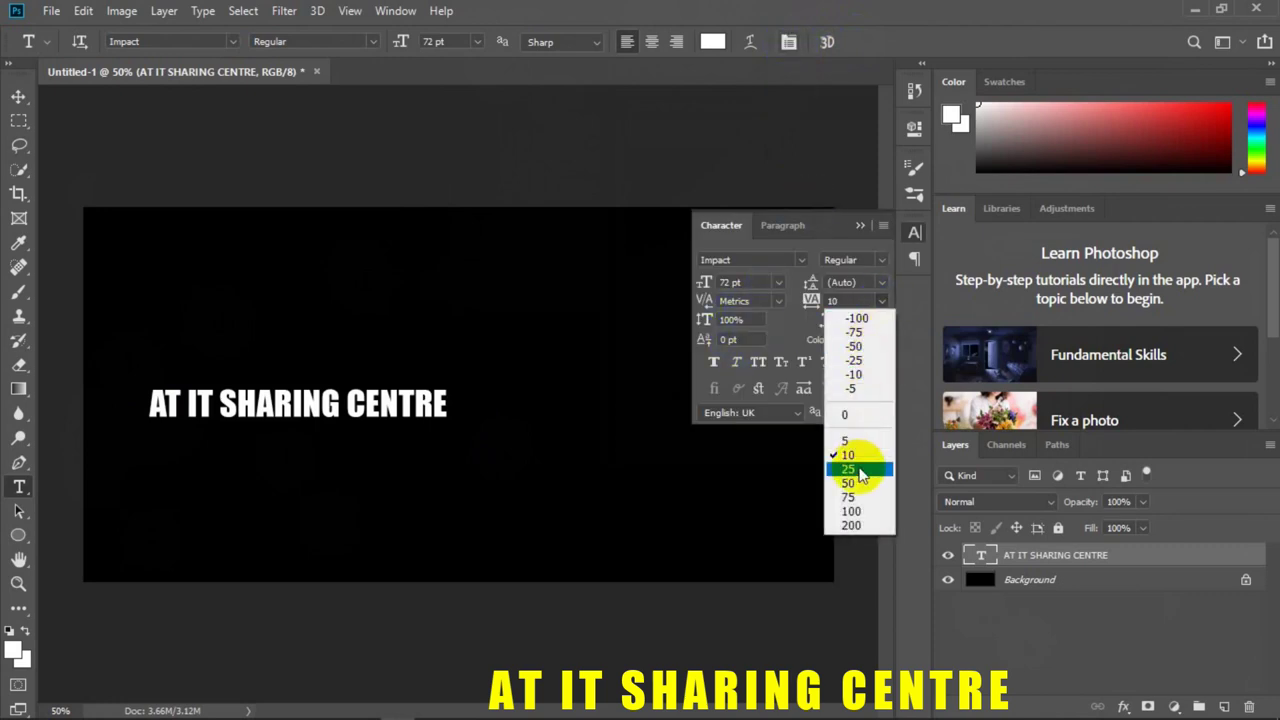
click(849, 469)
click(860, 225)
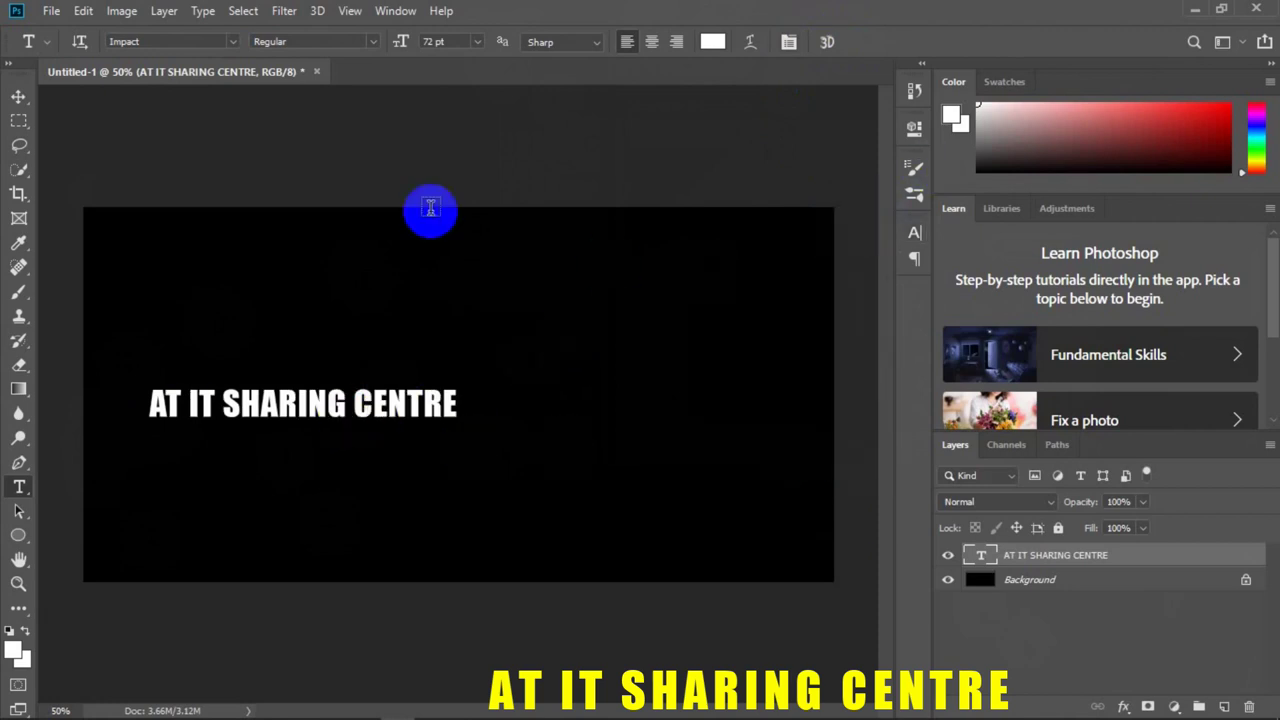
click(83, 10)
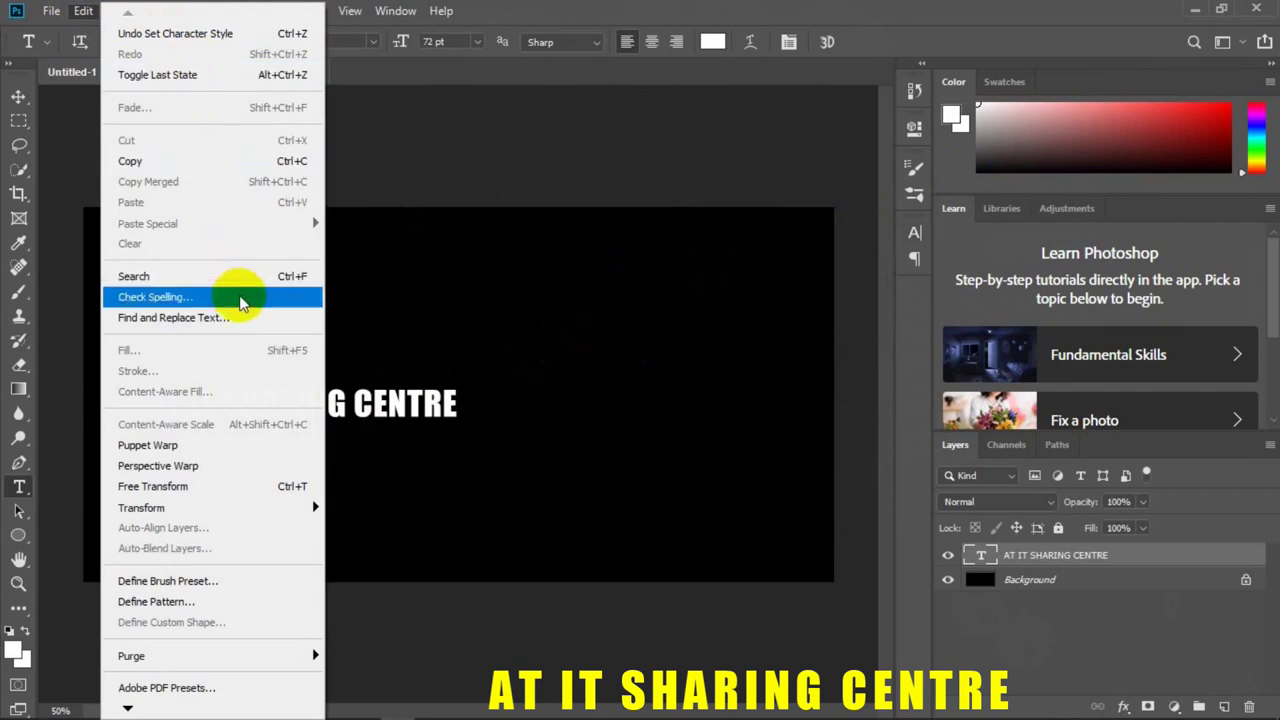
Scale the title up to about 165.68 pt and centre it on the canvas.
click(231, 494)
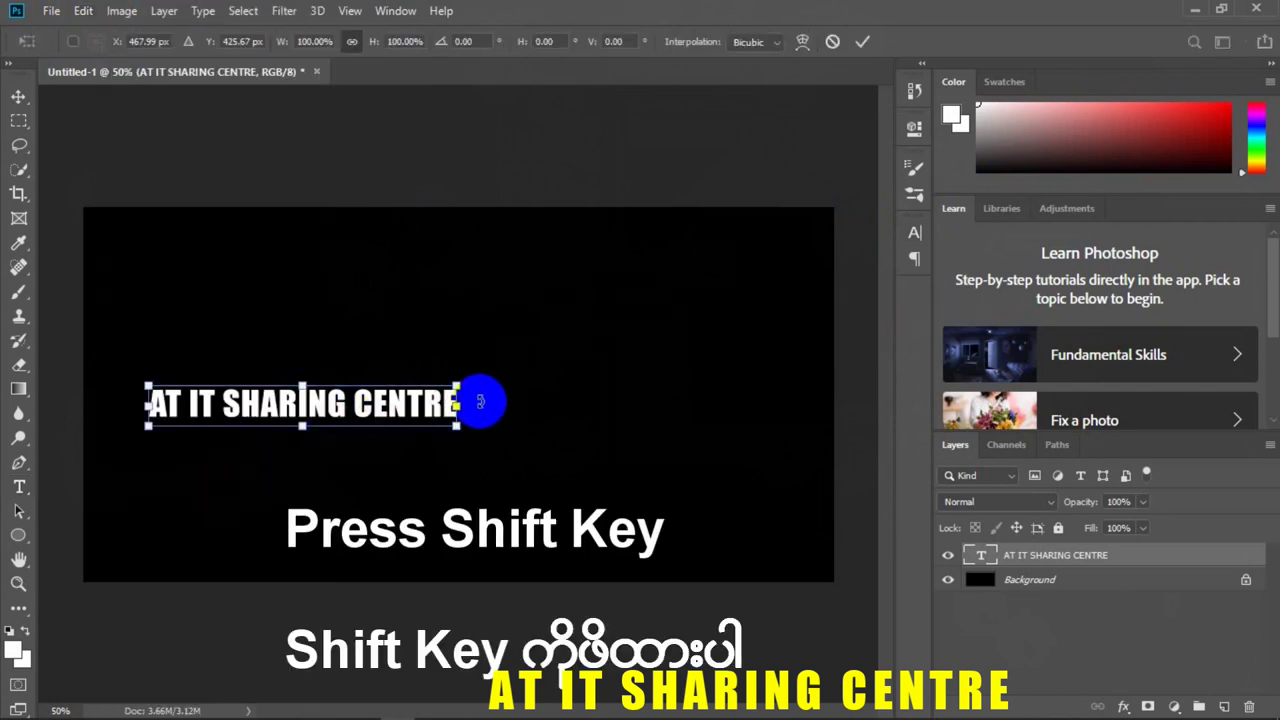
mouse_move(456, 386)
mouse_down()
mouse_move(804, 296)
mouse_move(810, 341)
mouse_move(757, 354)
mouse_move(849, 303)
mouse_move(801, 320)
mouse_up()
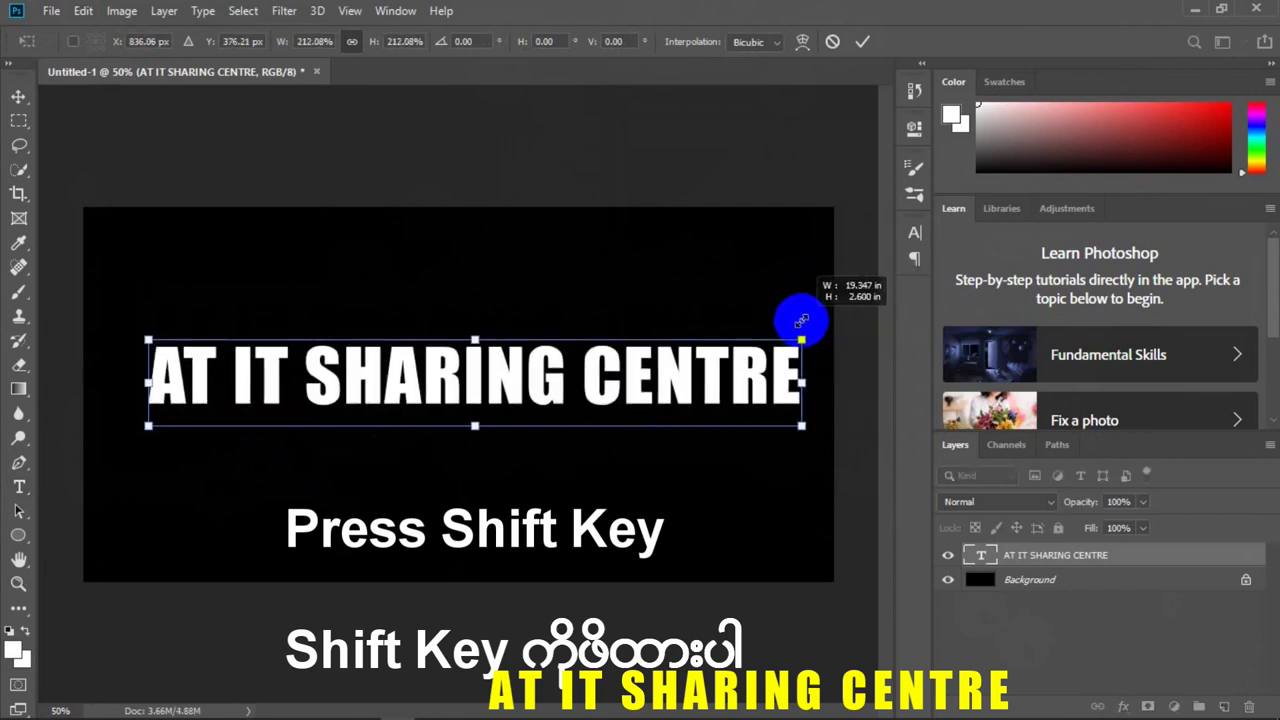
mouse_move(148, 428)
mouse_down()
mouse_move(91, 451)
mouse_move(106, 443)
mouse_up()
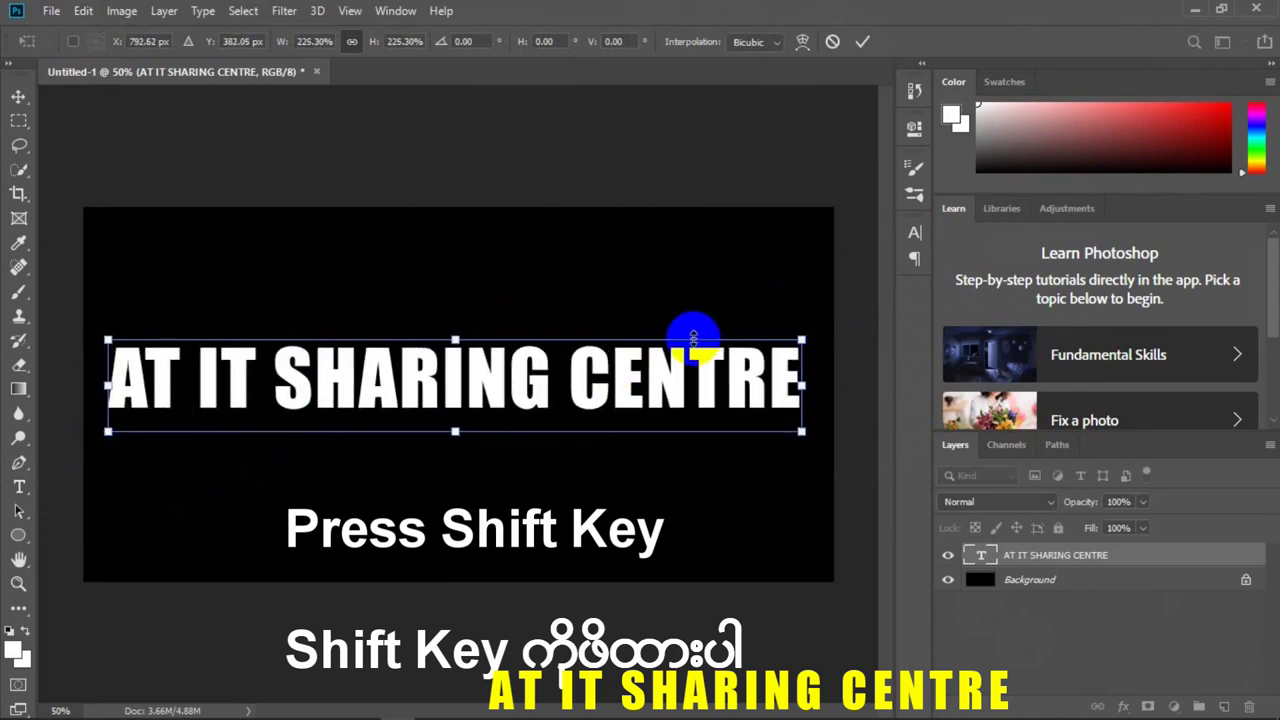
drag(802, 340, 817, 338)
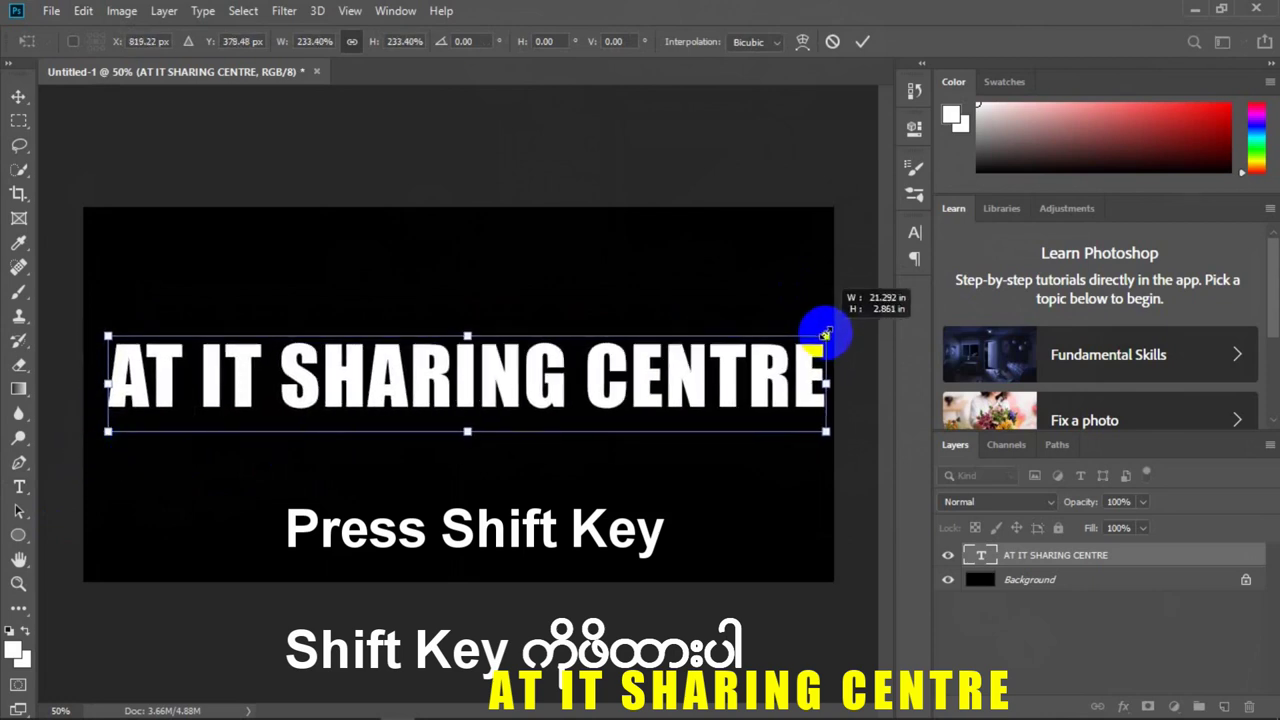
mouse_move(383, 370)
mouse_down()
mouse_move(381, 390)
mouse_move(381, 377)
mouse_up()
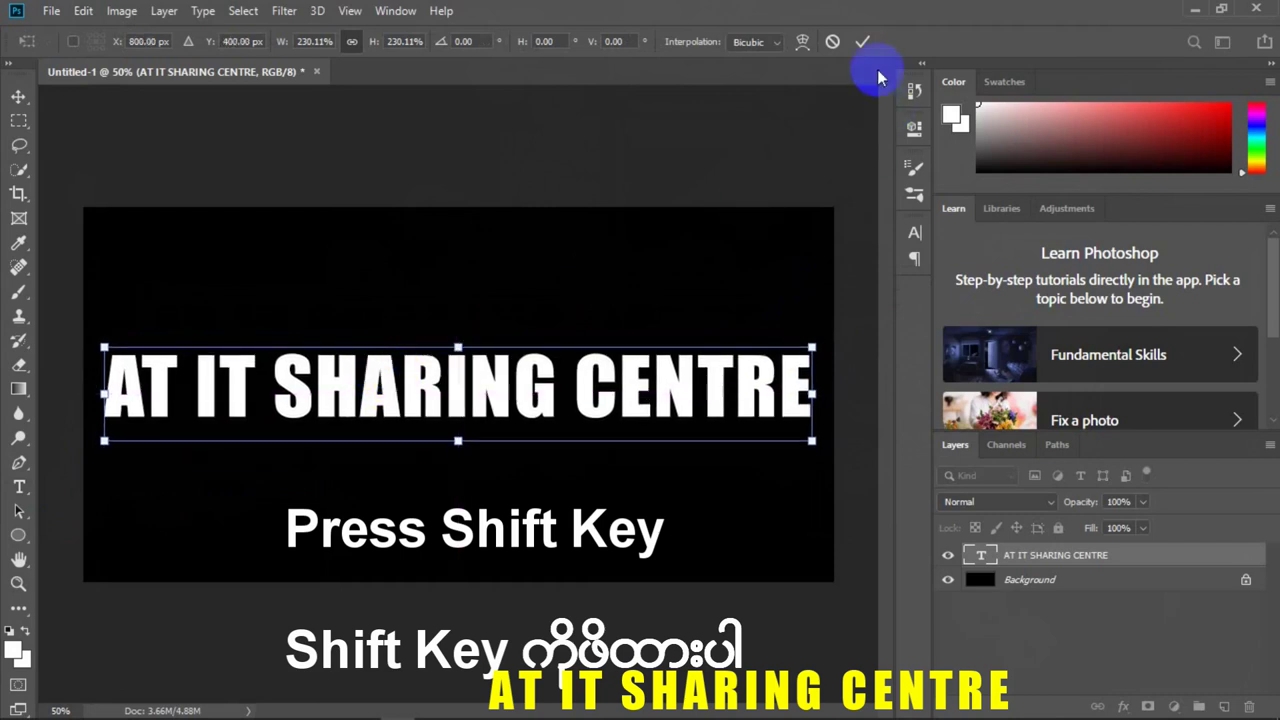
click(862, 42)
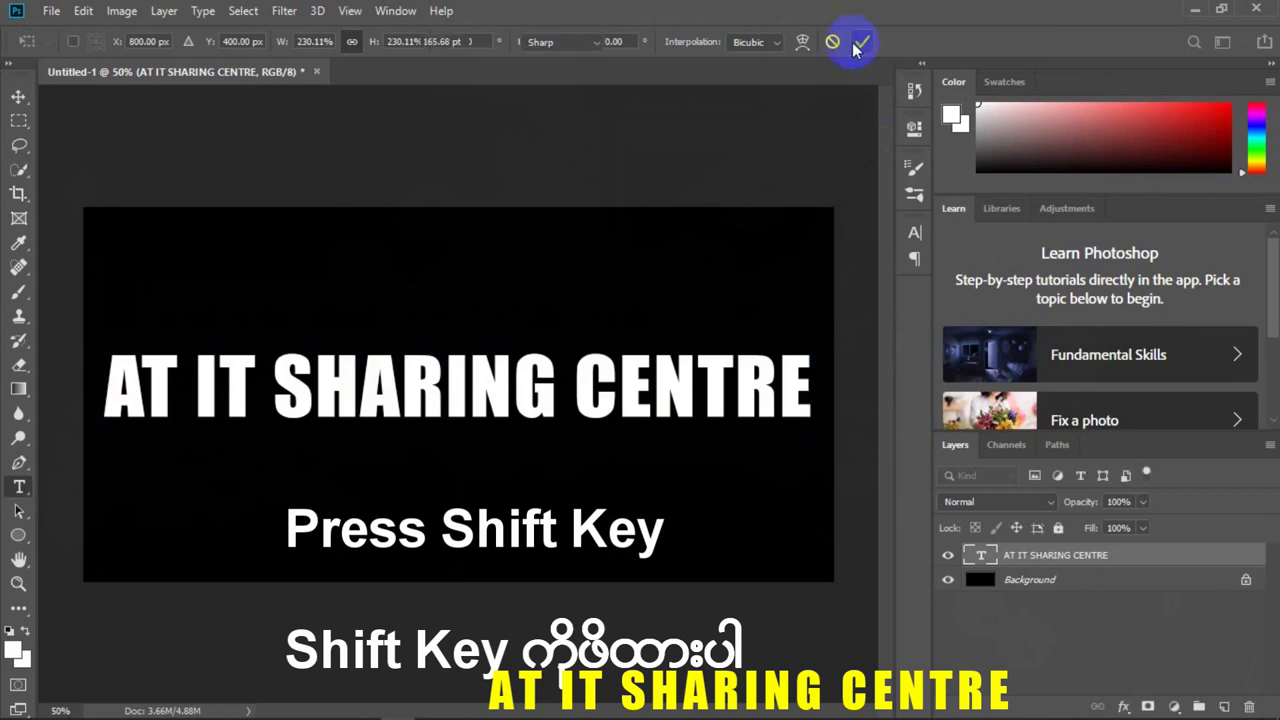
Duplicate the AT IT SHARING CENTRE text layer.
right_click(1108, 559)
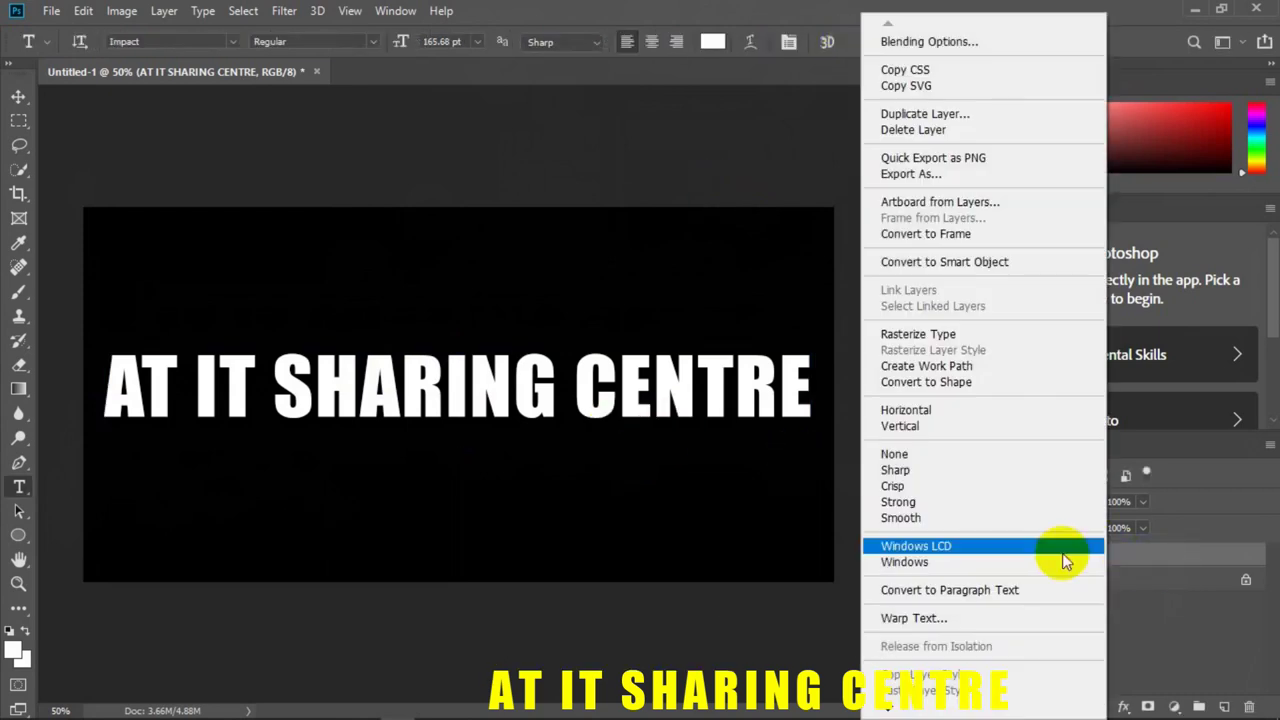
click(925, 114)
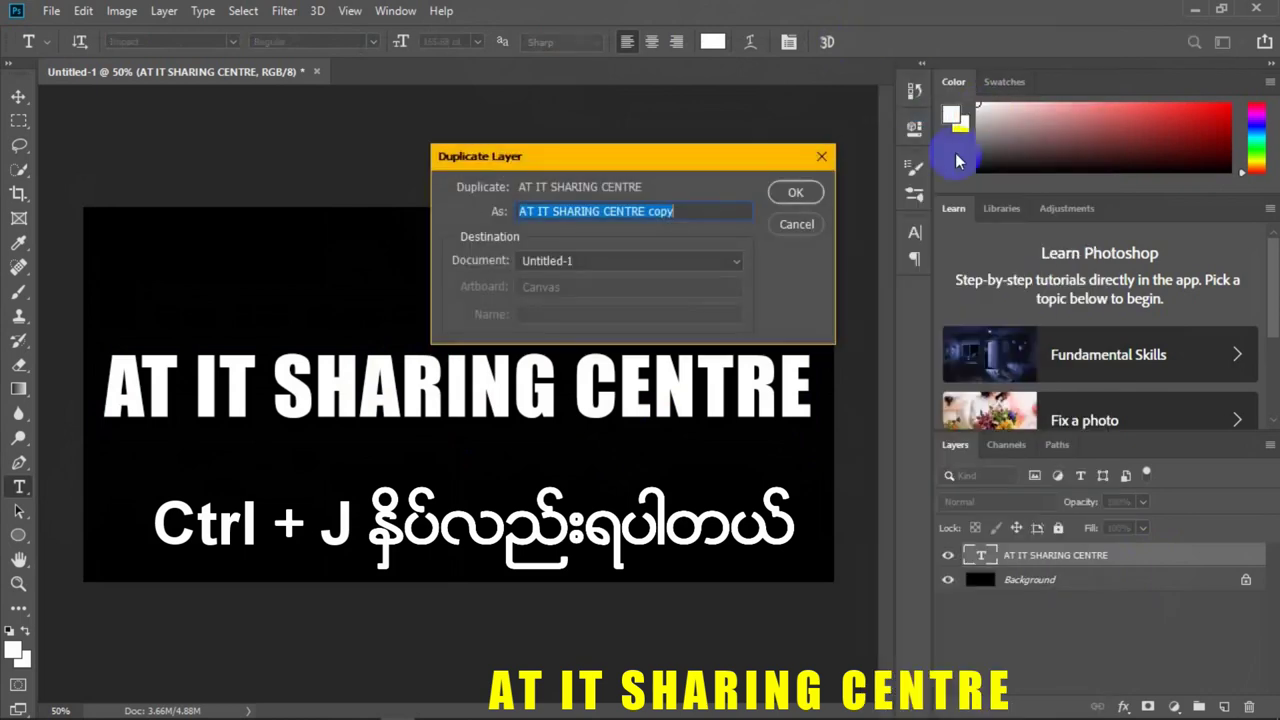
click(812, 194)
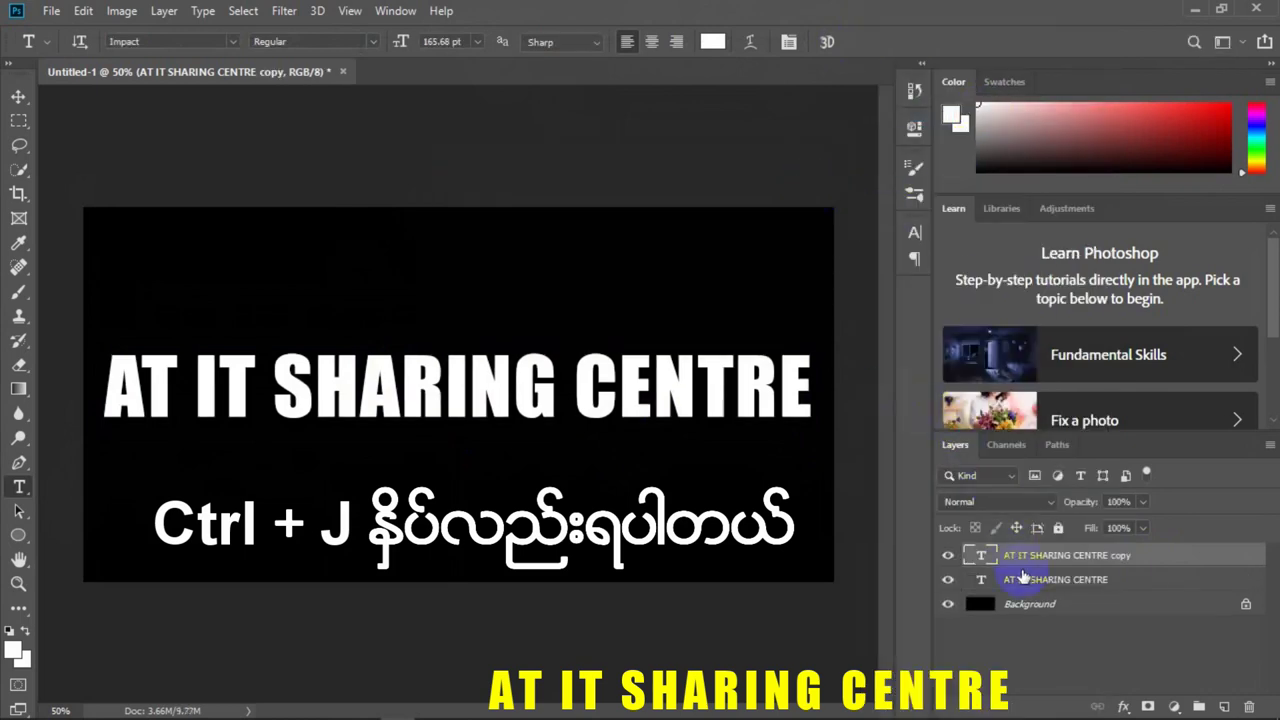
Give the copy a Gradient Overlay with the Reflected style.
click(1122, 707)
click(1146, 645)
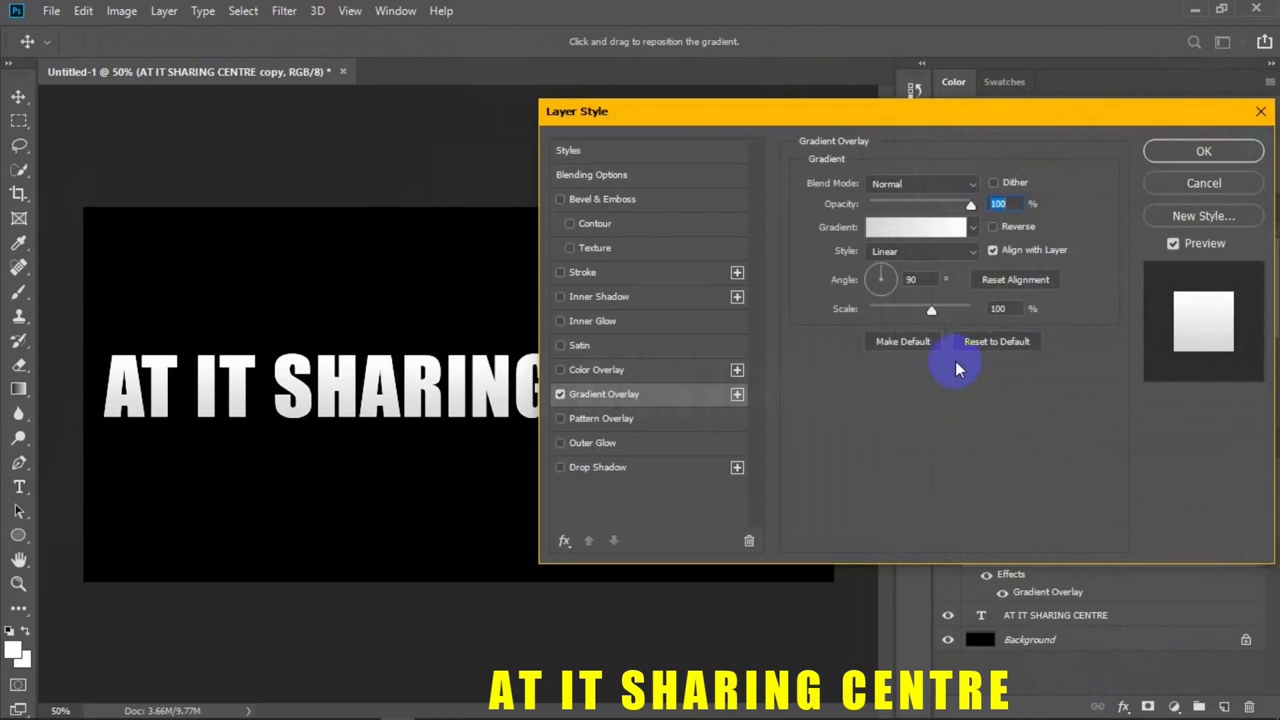
click(972, 253)
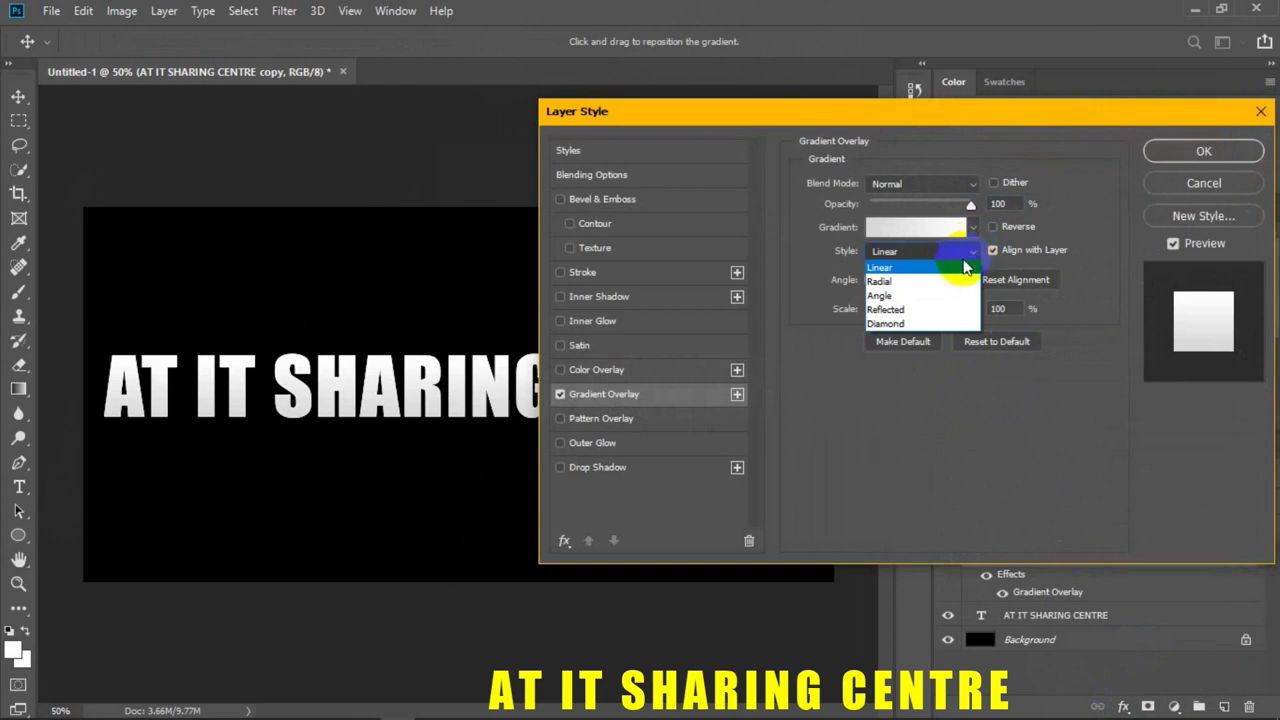
click(931, 311)
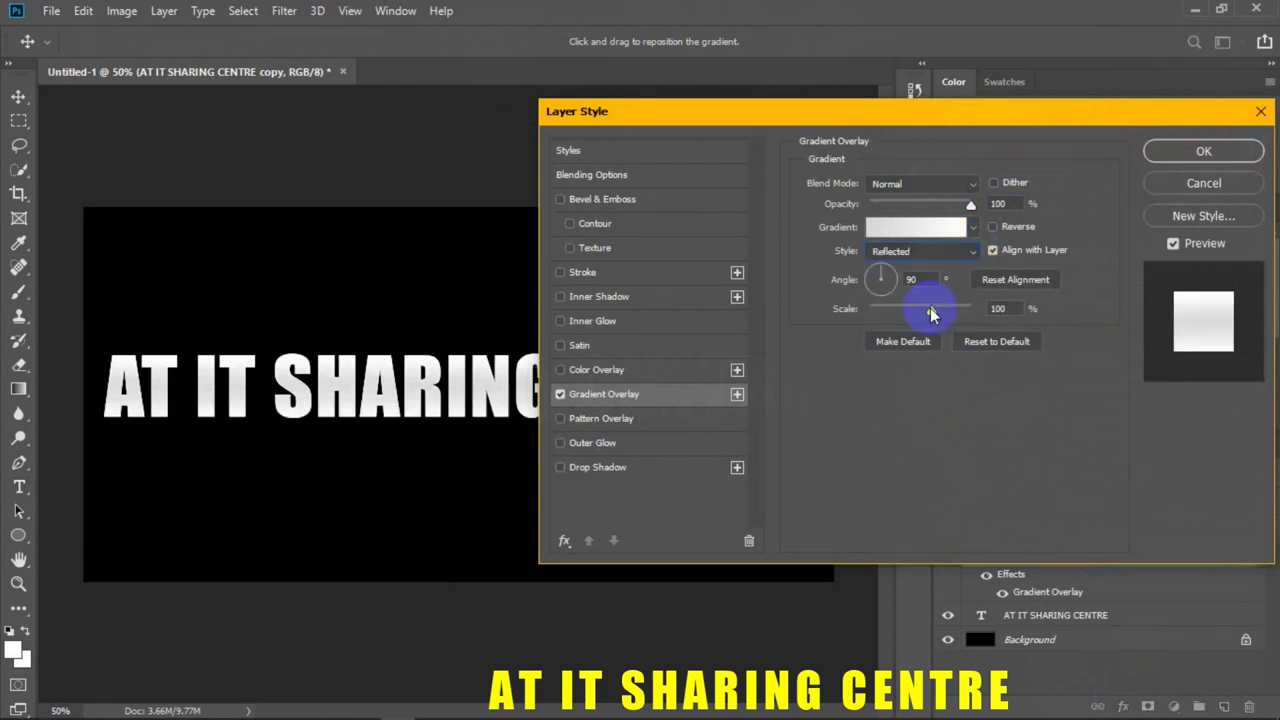
click(895, 228)
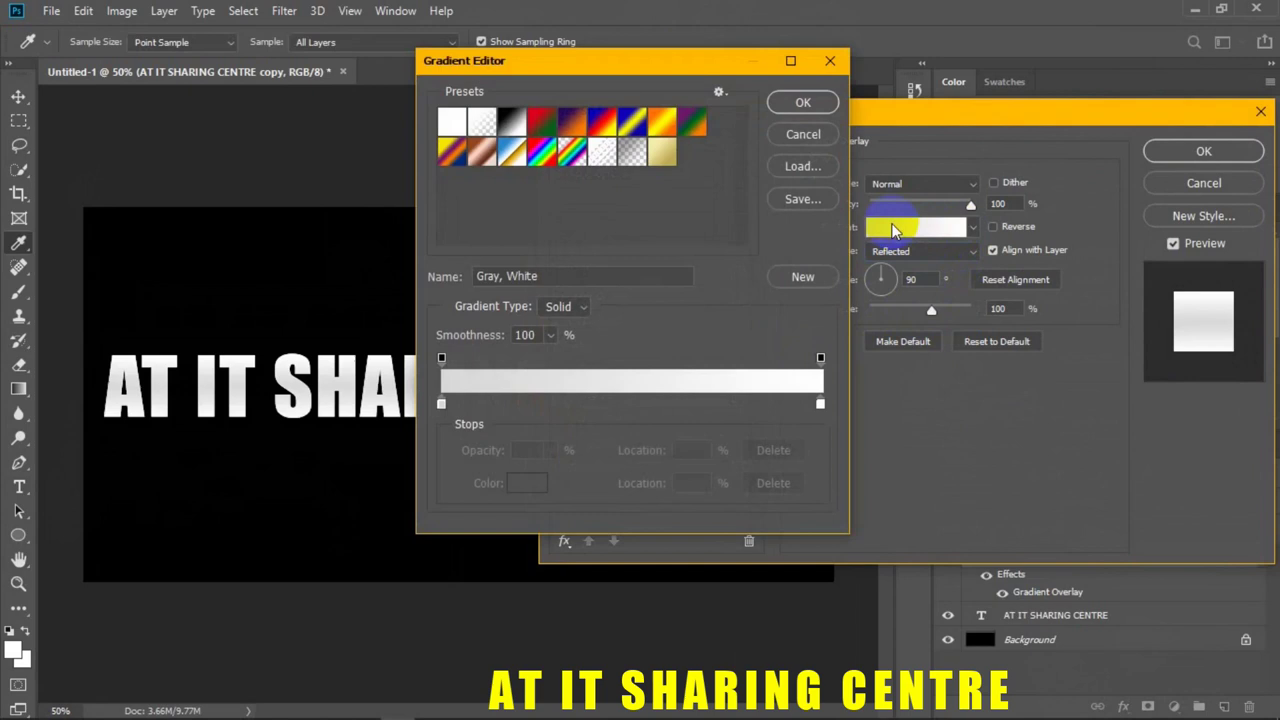
Set the gradient stops to pale cream #f6eead and gold #c1ad51.
click(441, 404)
double_click(441, 404)
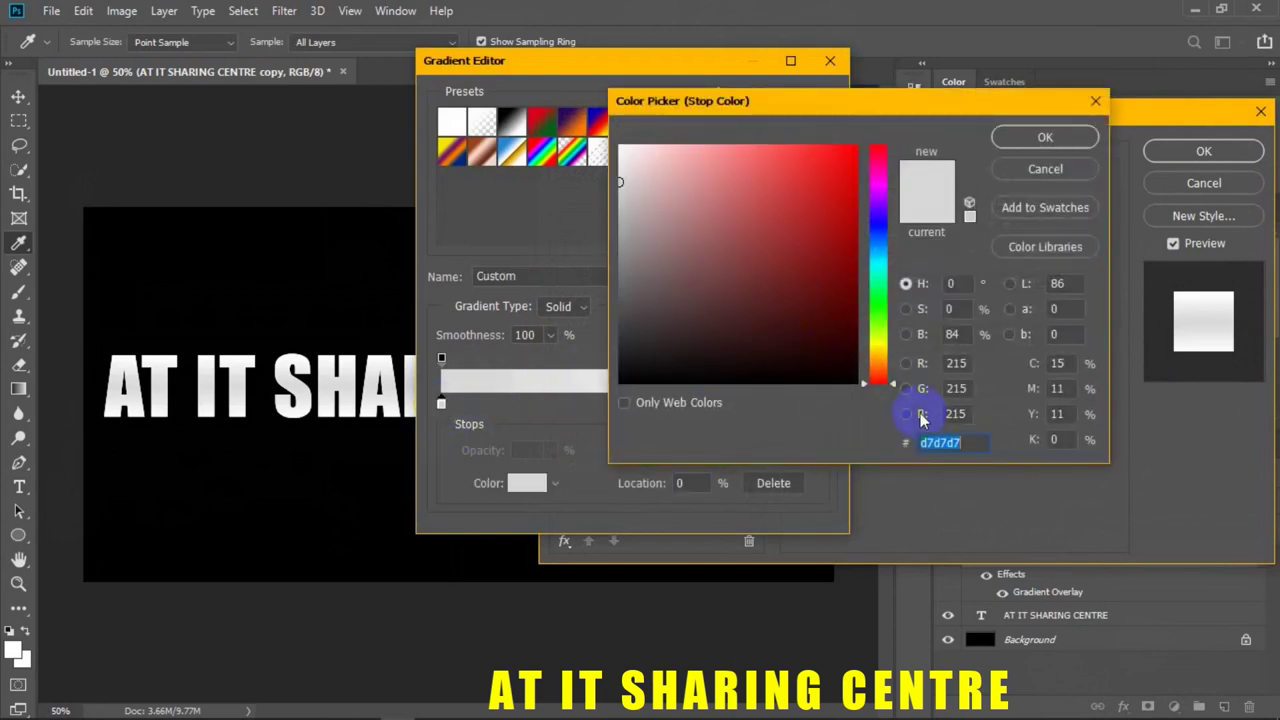
text(f)
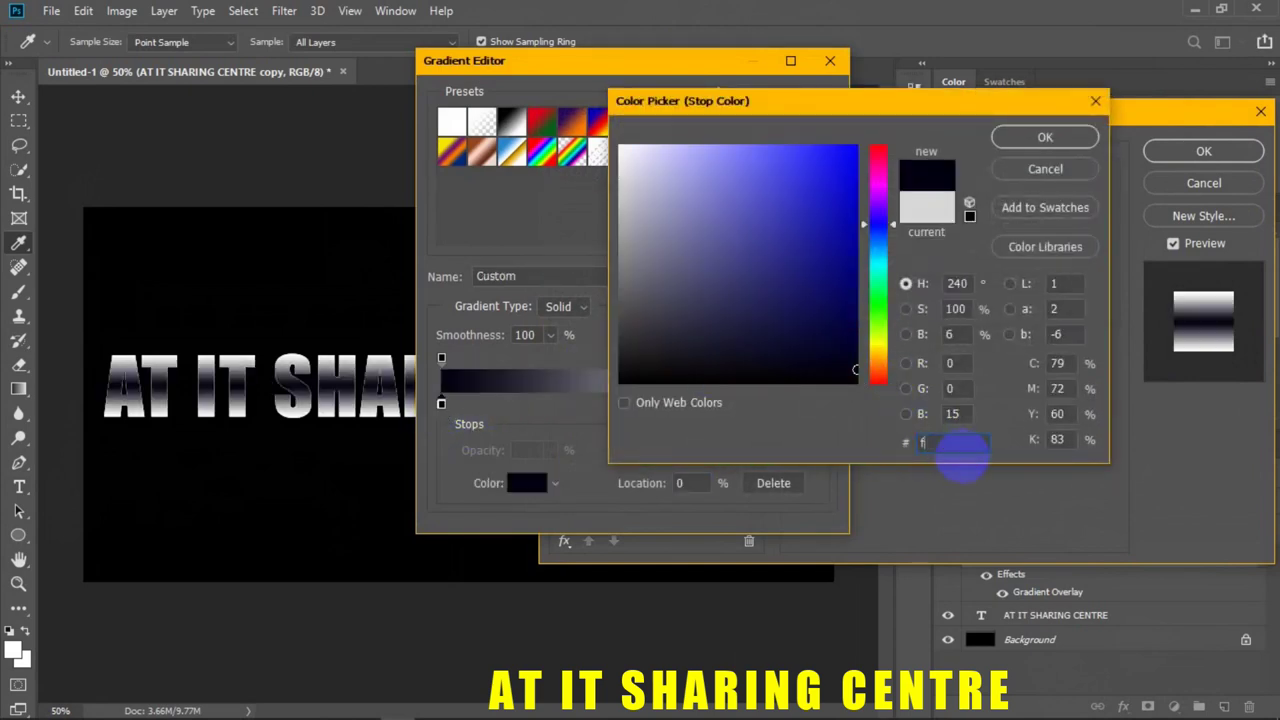
text(6)
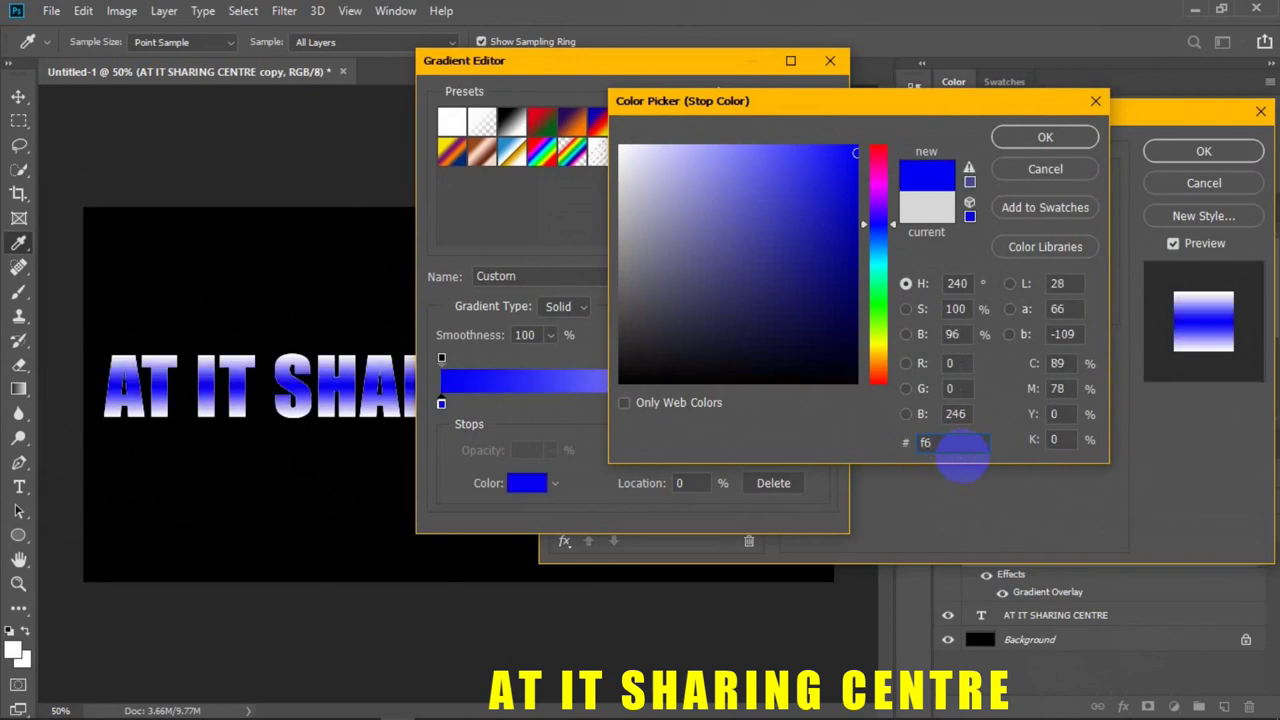
text(eead)
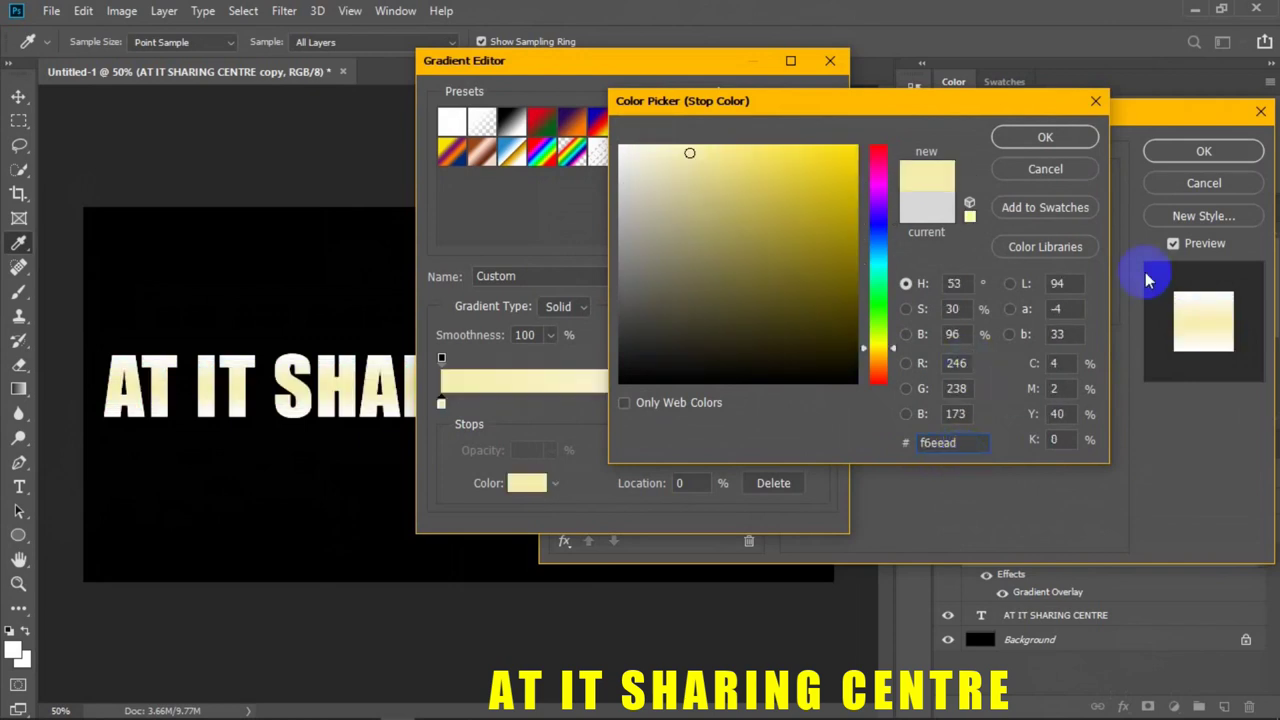
click(1067, 138)
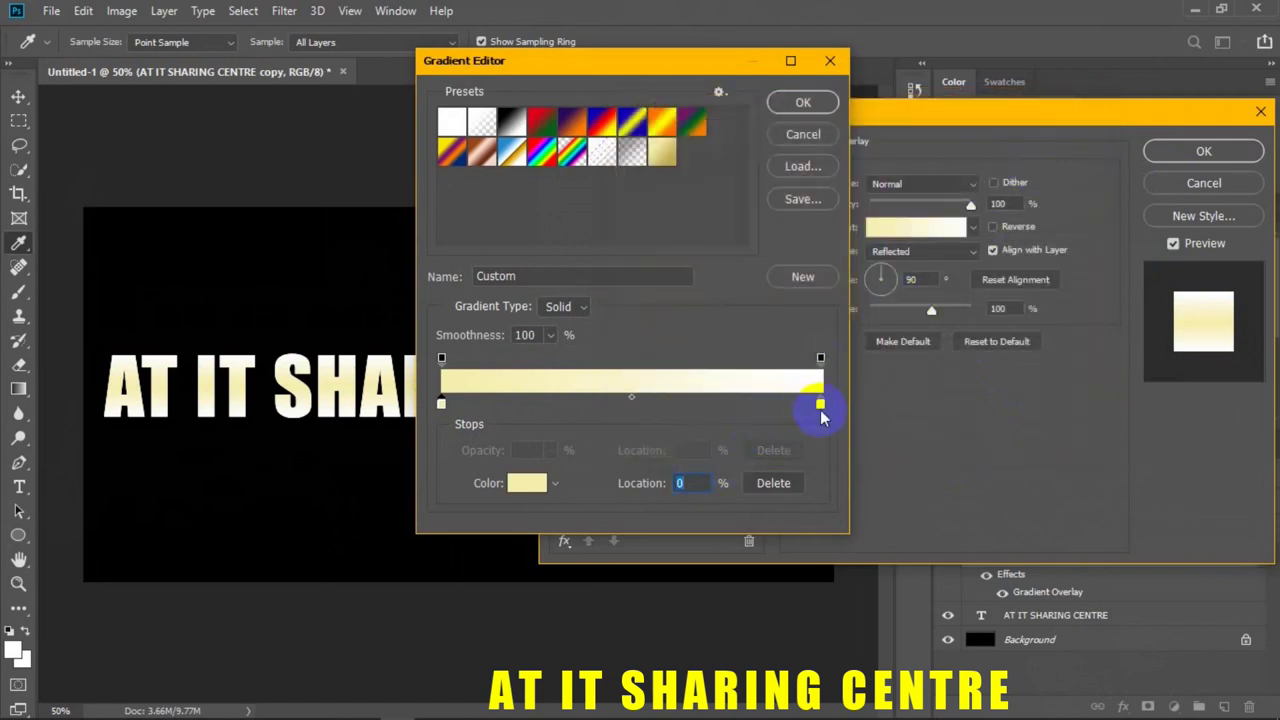
double_click(820, 407)
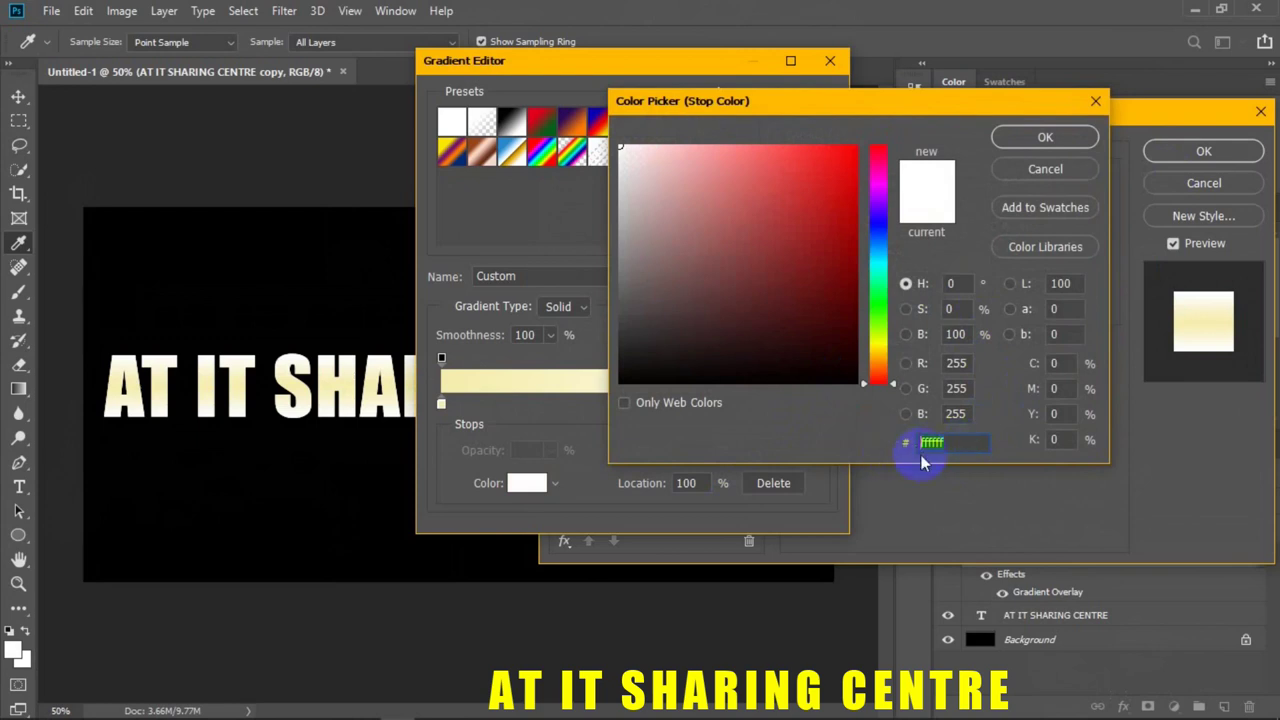
text(c1ad)
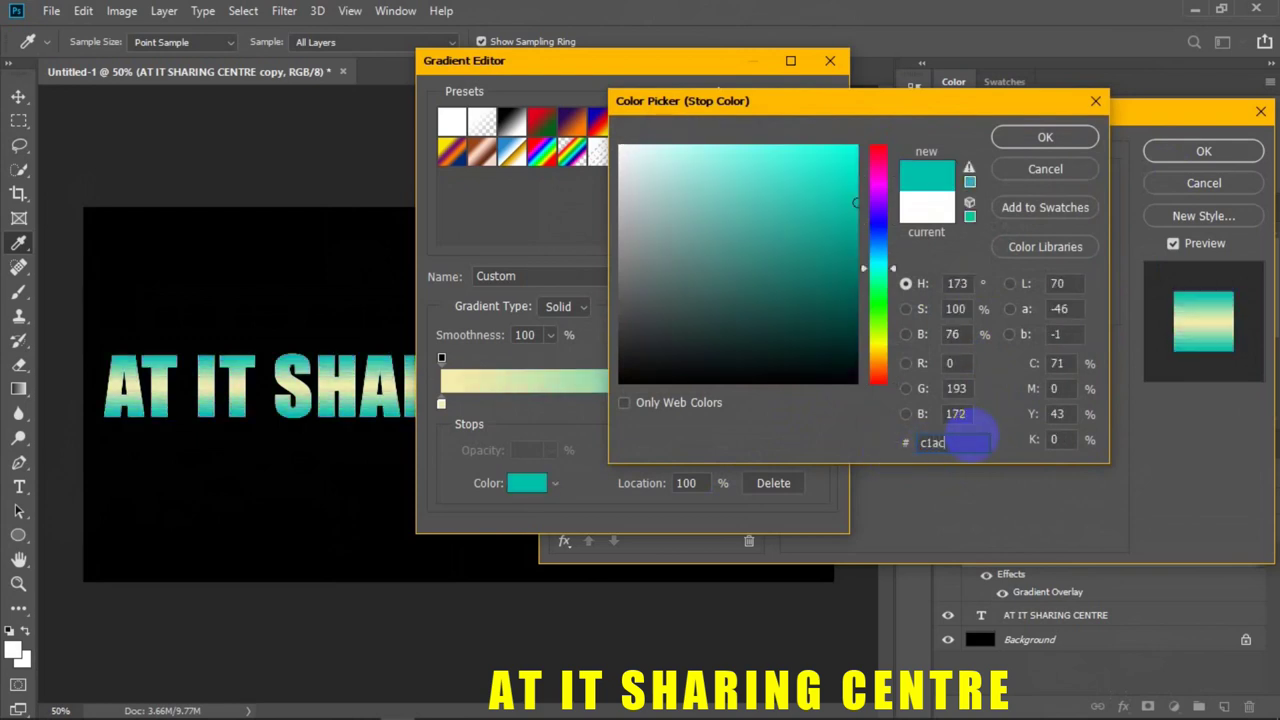
text(51)
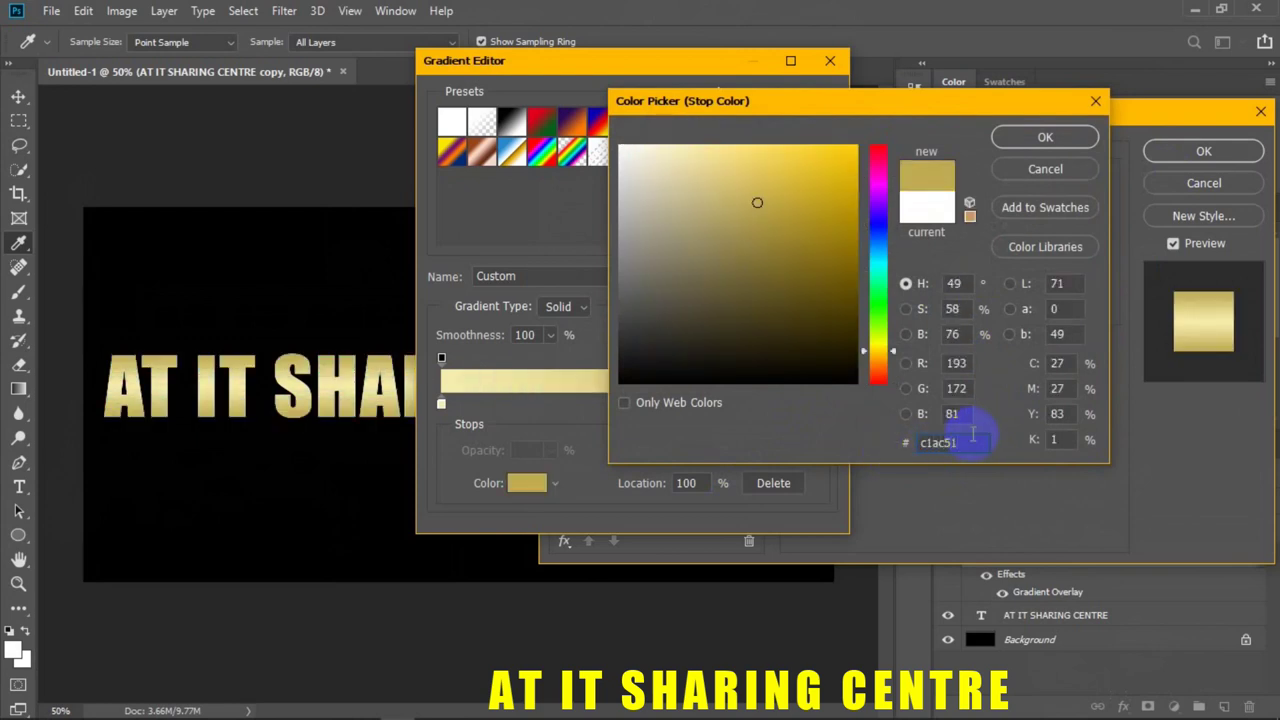
double_click(975, 442)
click(1076, 141)
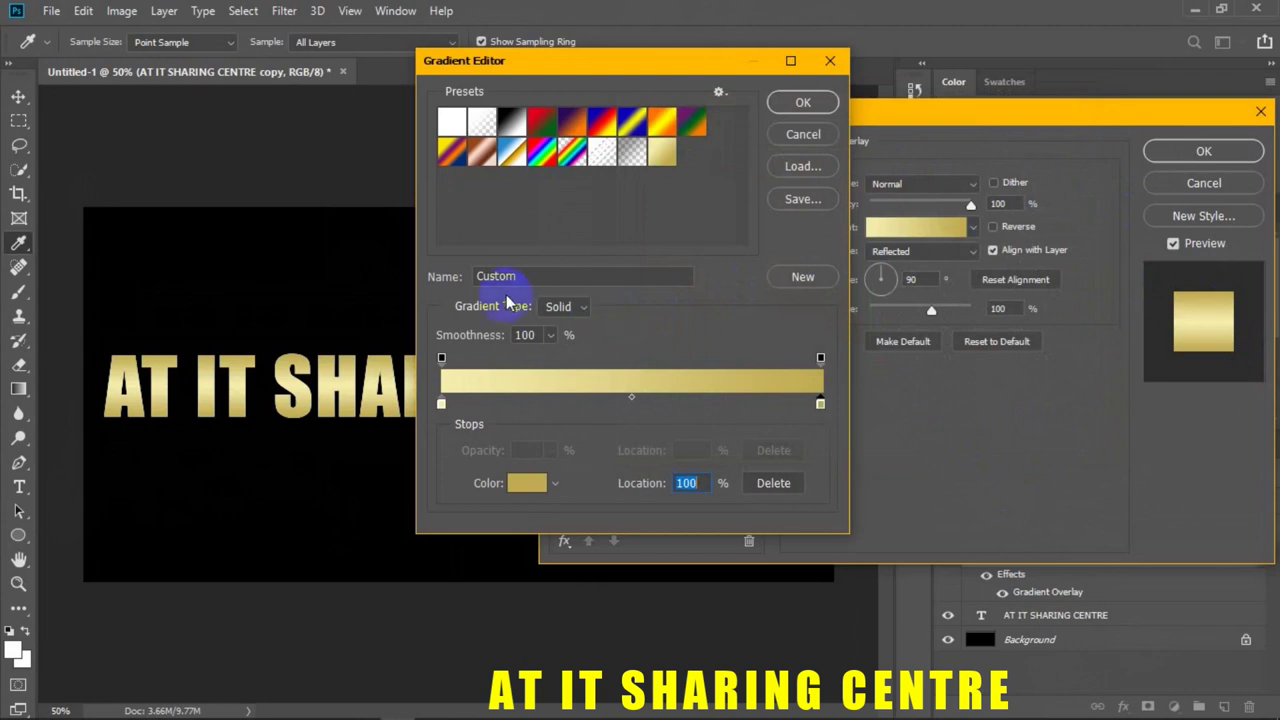
Save the gradient as preset 'Gold', apply it, and enable Bevel & Emboss.
click(538, 272)
text(Gold)
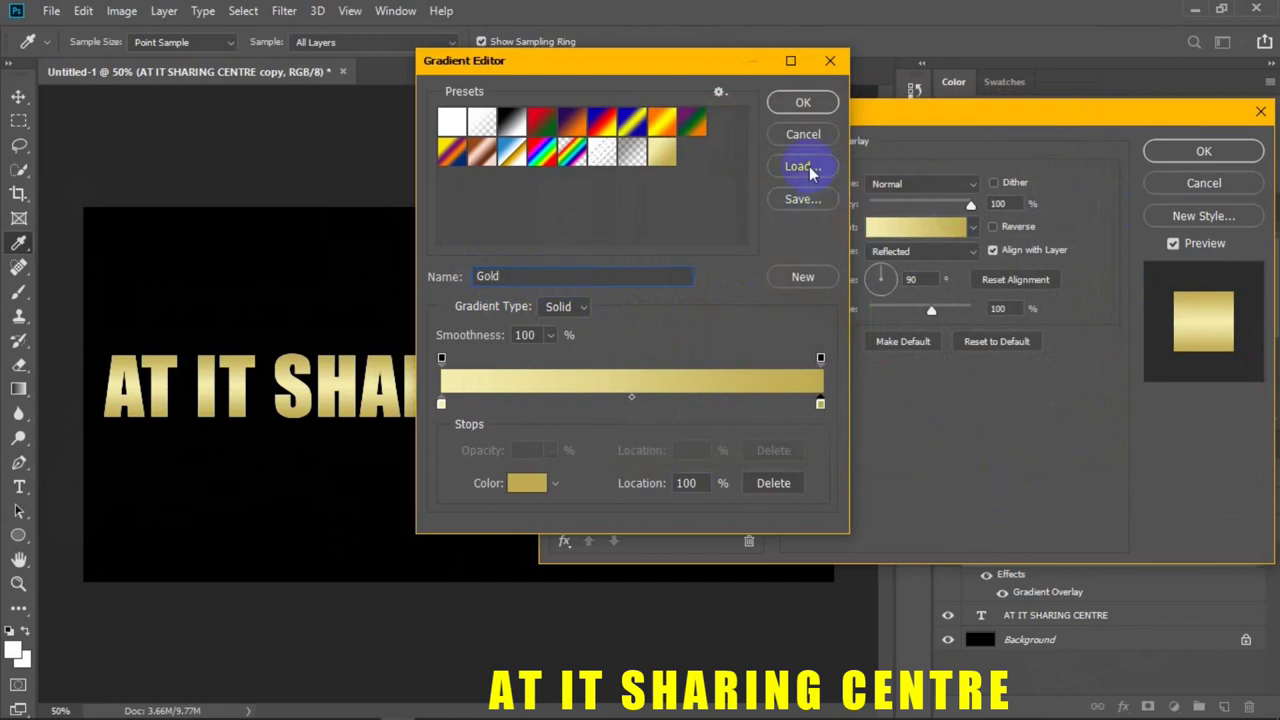
right_click(662, 155)
click(703, 197)
drag(564, 288, 466, 286)
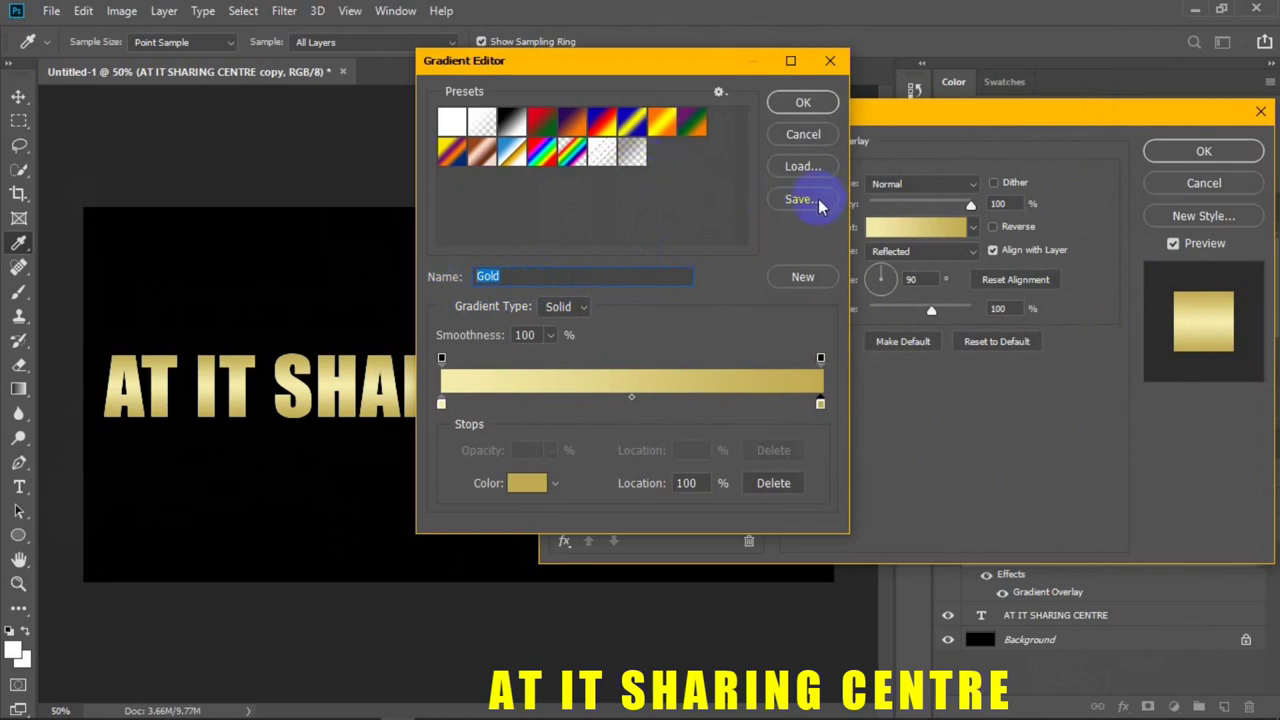
click(803, 277)
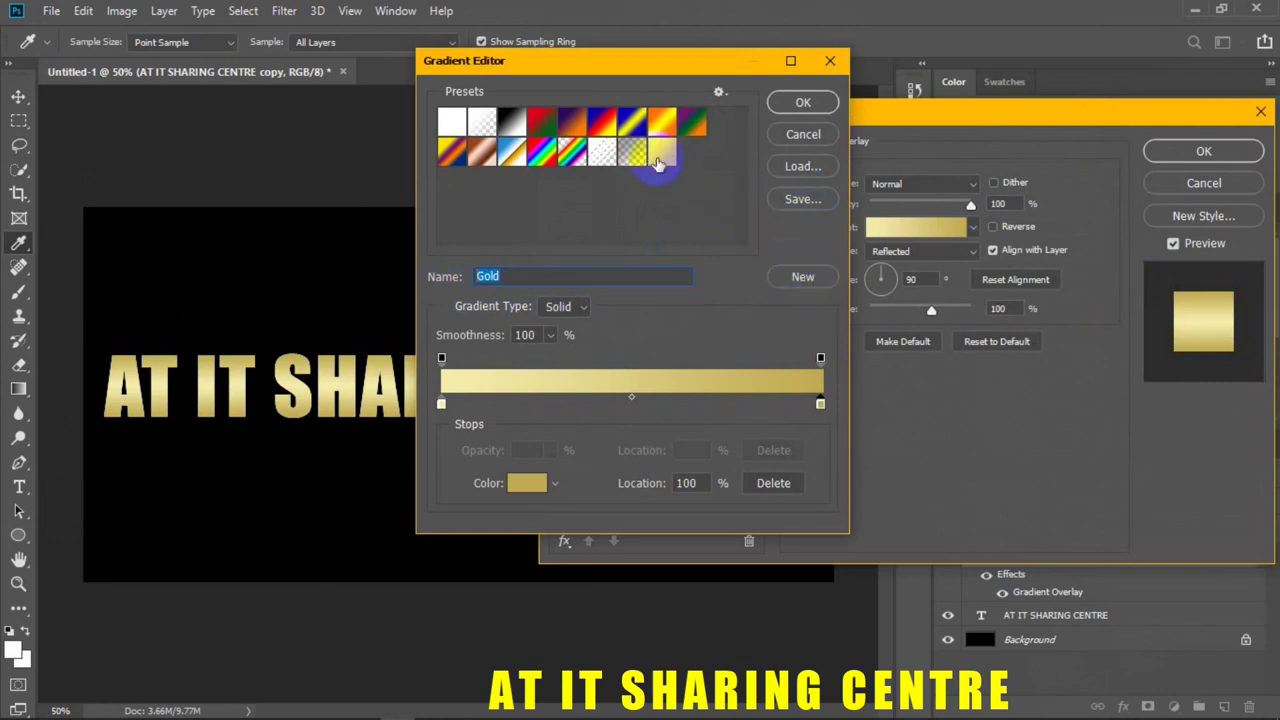
click(803, 102)
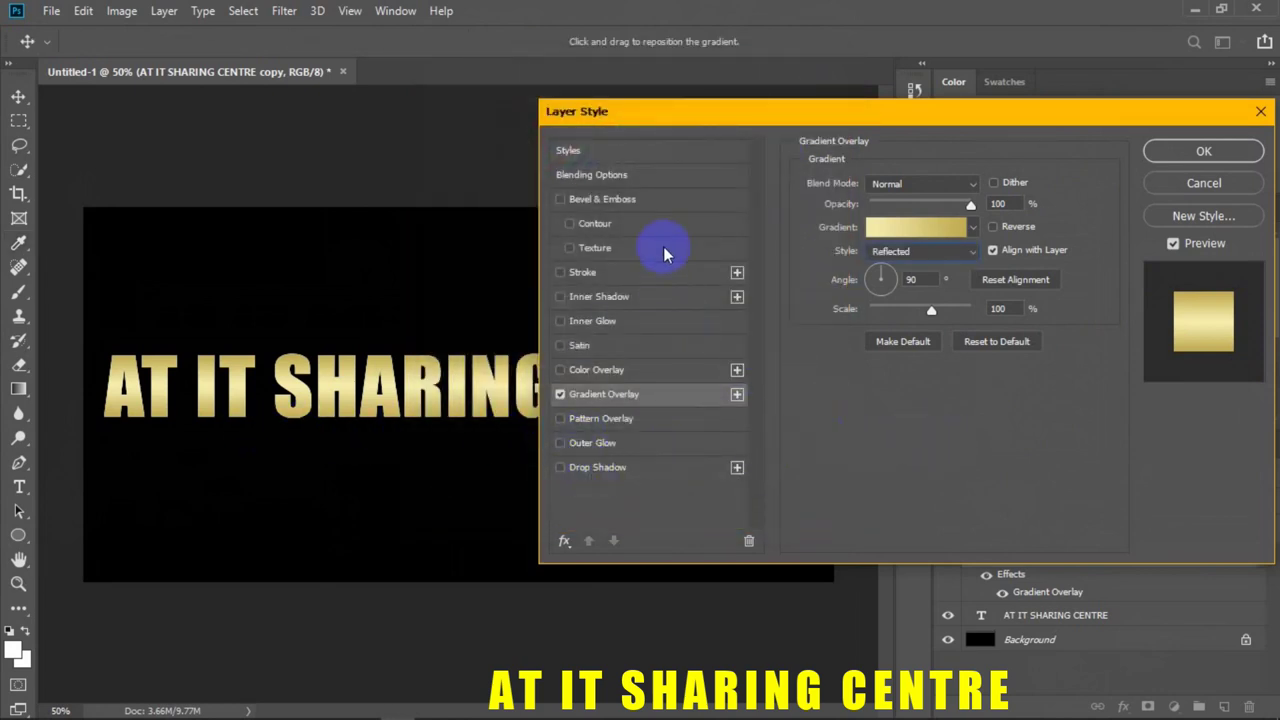
click(653, 199)
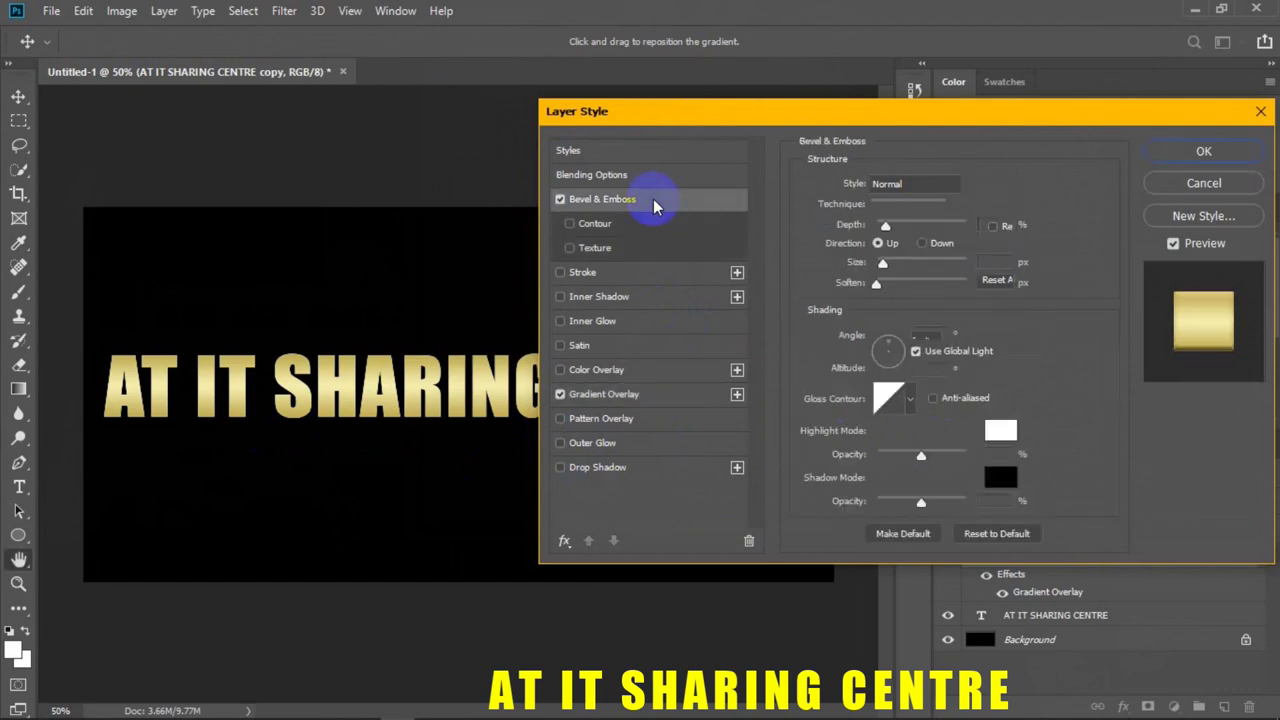
Set the bevel to Chisel Hard with an anti-aliased Ring - Double gloss contour.
click(938, 205)
click(938, 205)
click(938, 205)
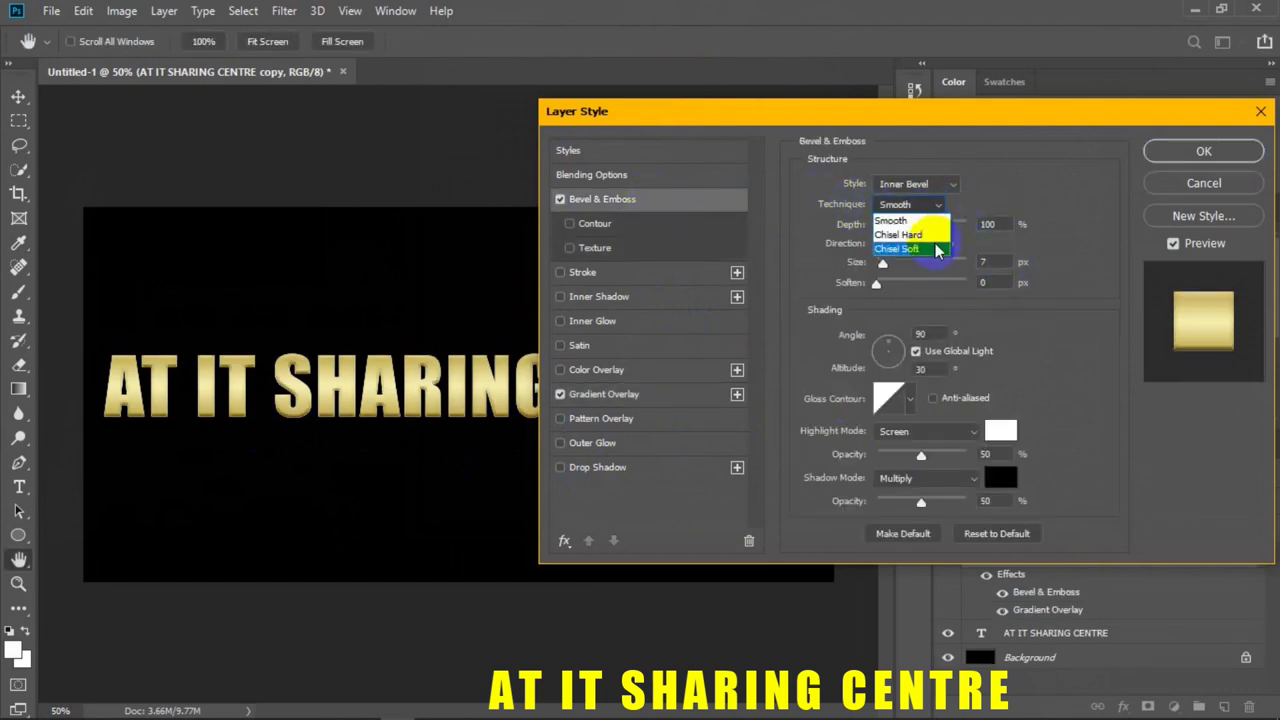
click(938, 235)
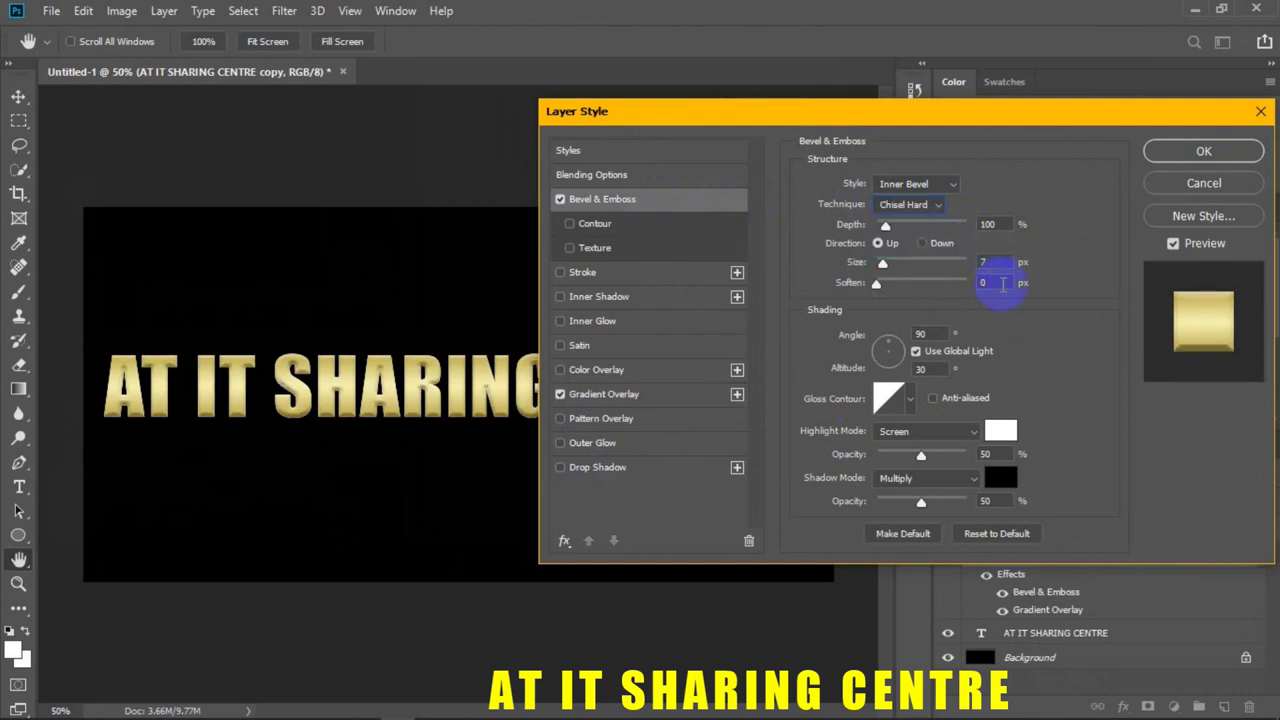
click(910, 400)
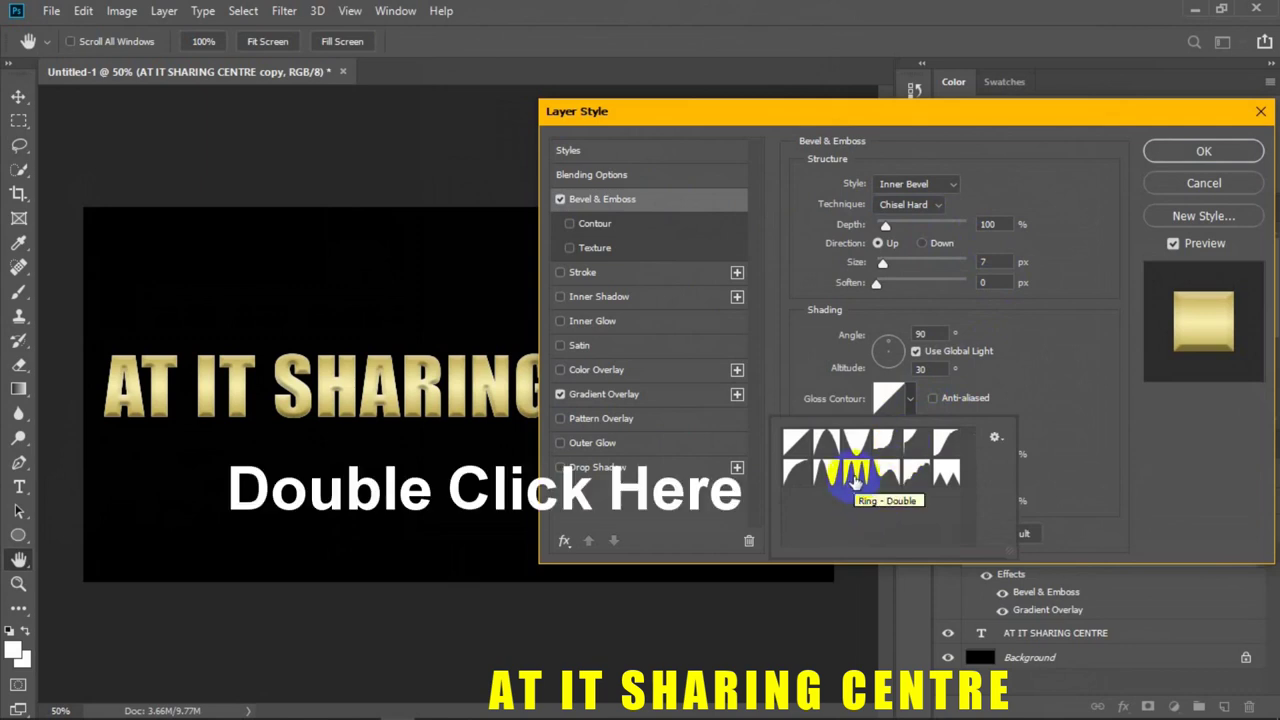
double_click(853, 479)
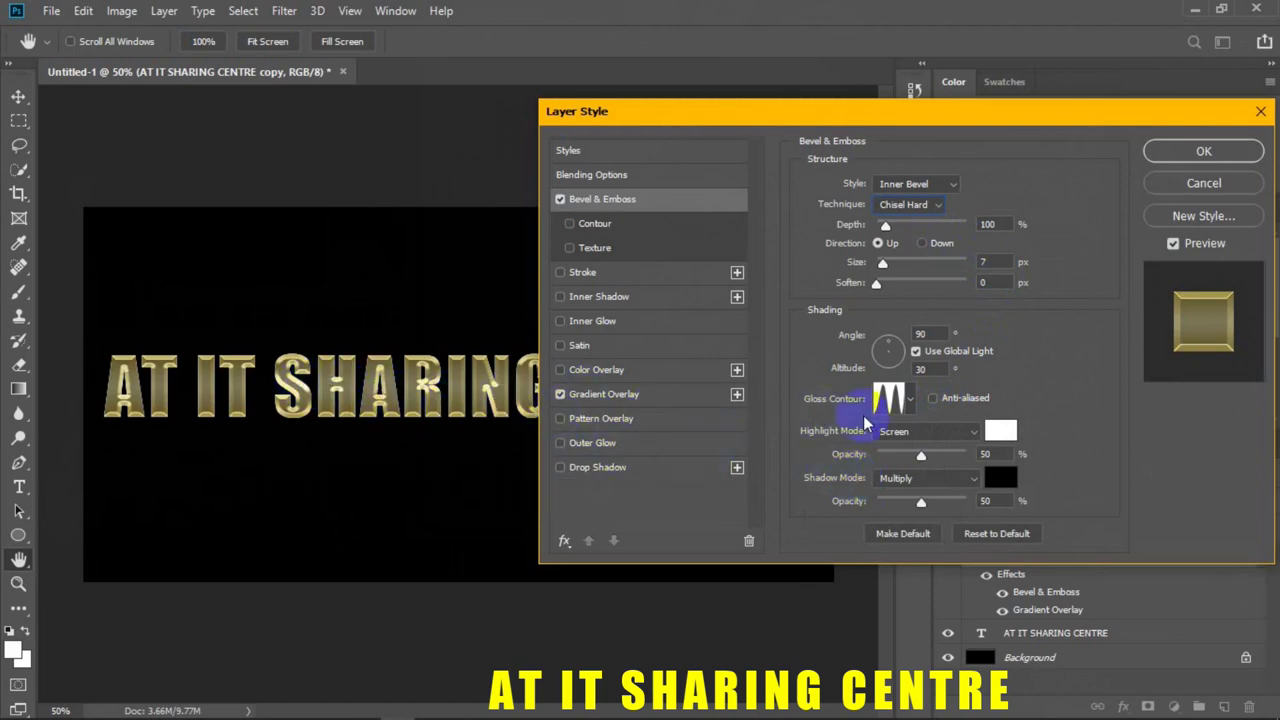
click(936, 399)
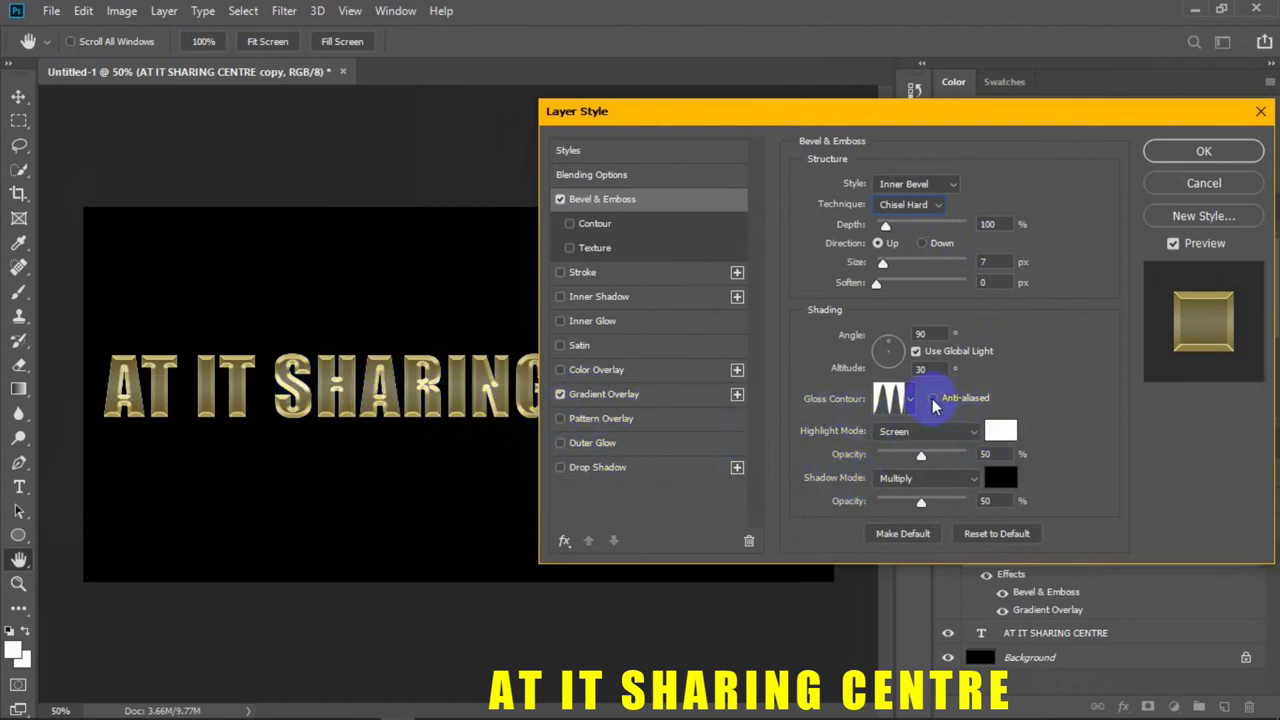
Set shading angle 120°, highlight and shadow opacity 75%, and bevel size 42 px.
double_click(899, 333)
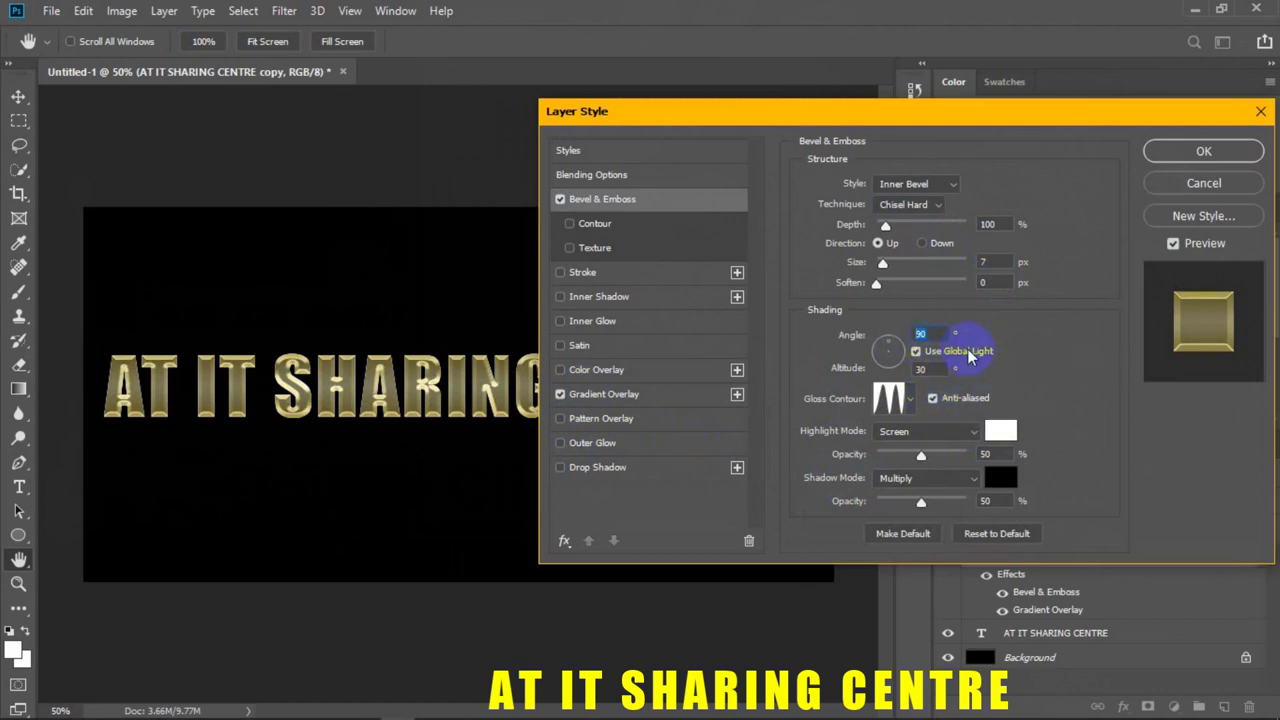
text(12)
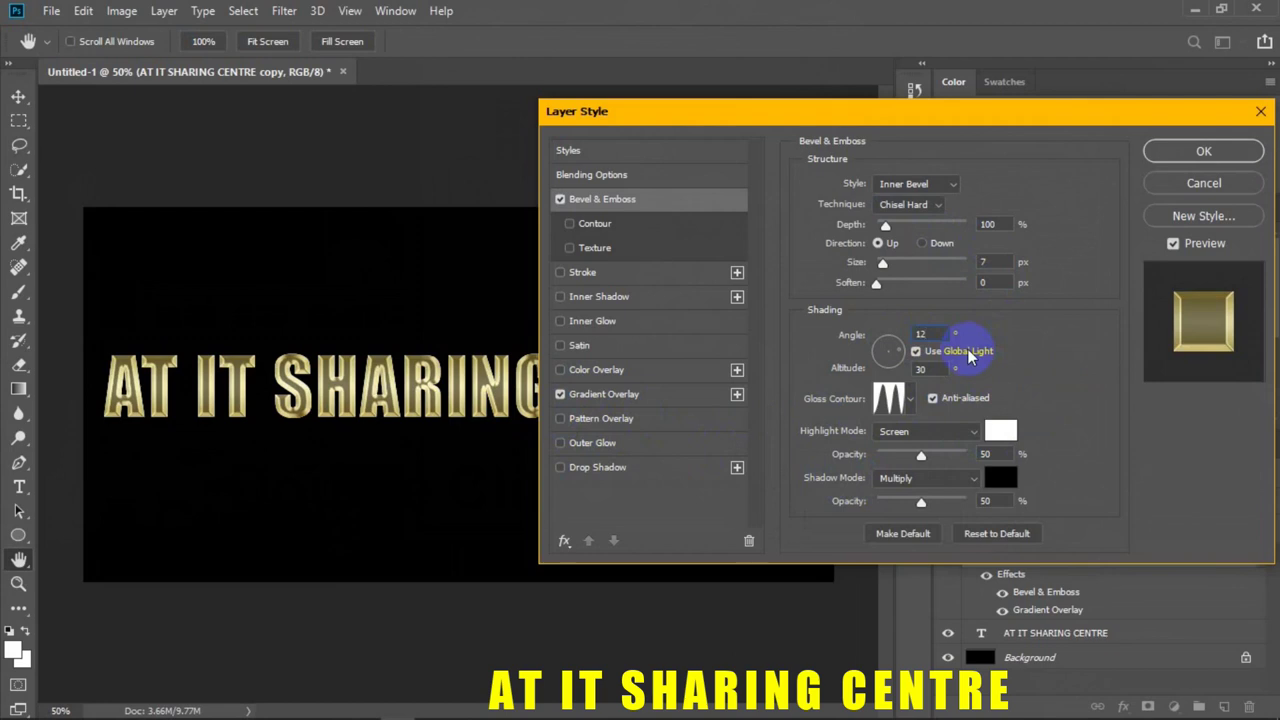
text(0)
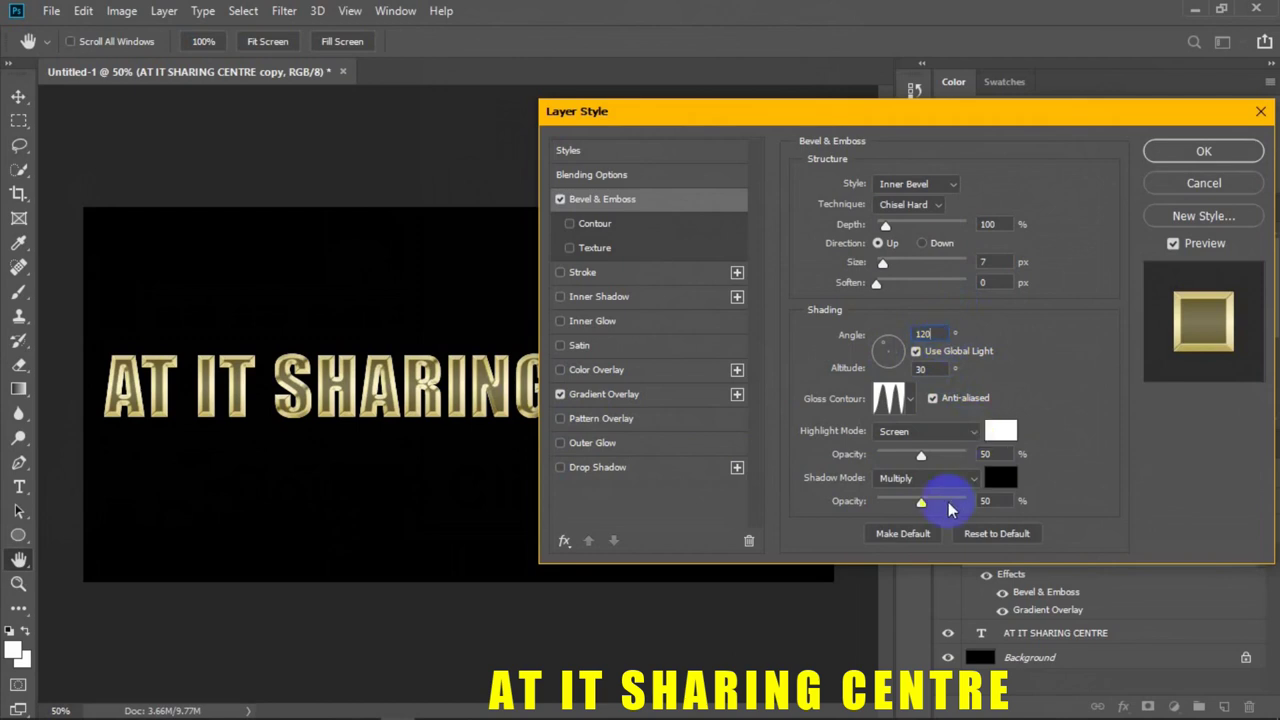
click(921, 458)
drag(922, 462, 924, 463)
key(Up)
key(Up)
key(Up)
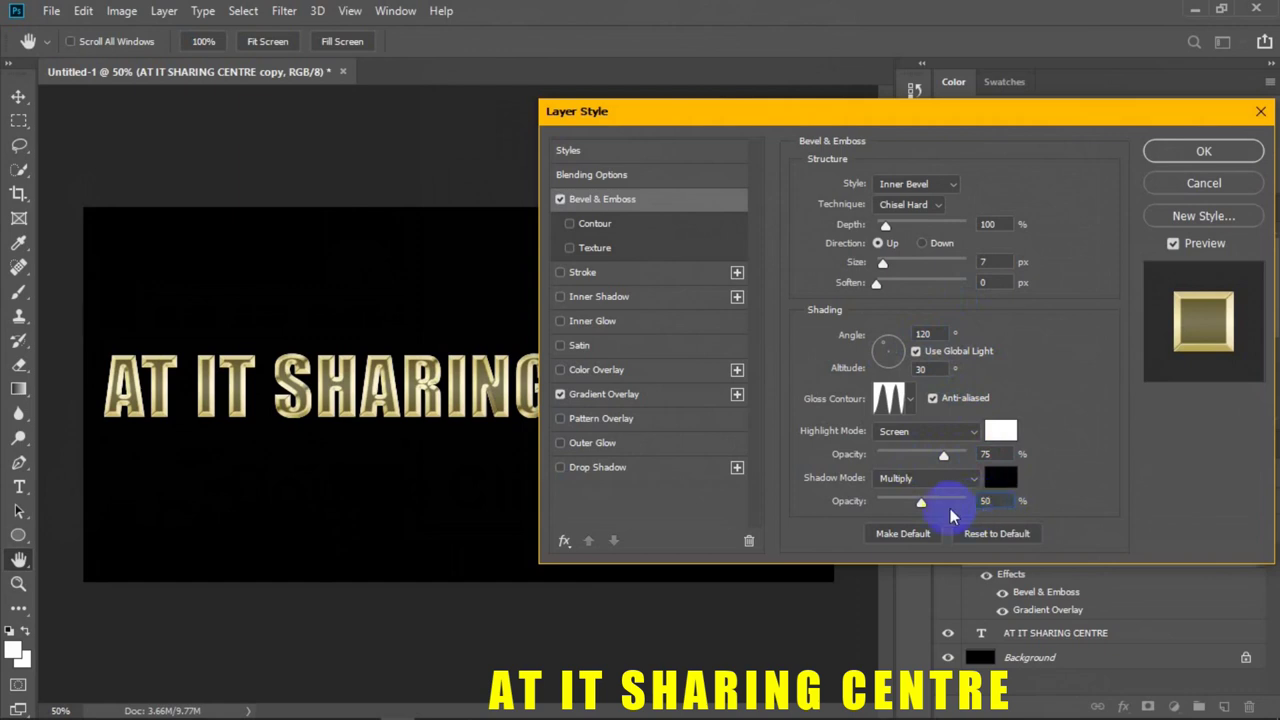
drag(926, 504, 935, 512)
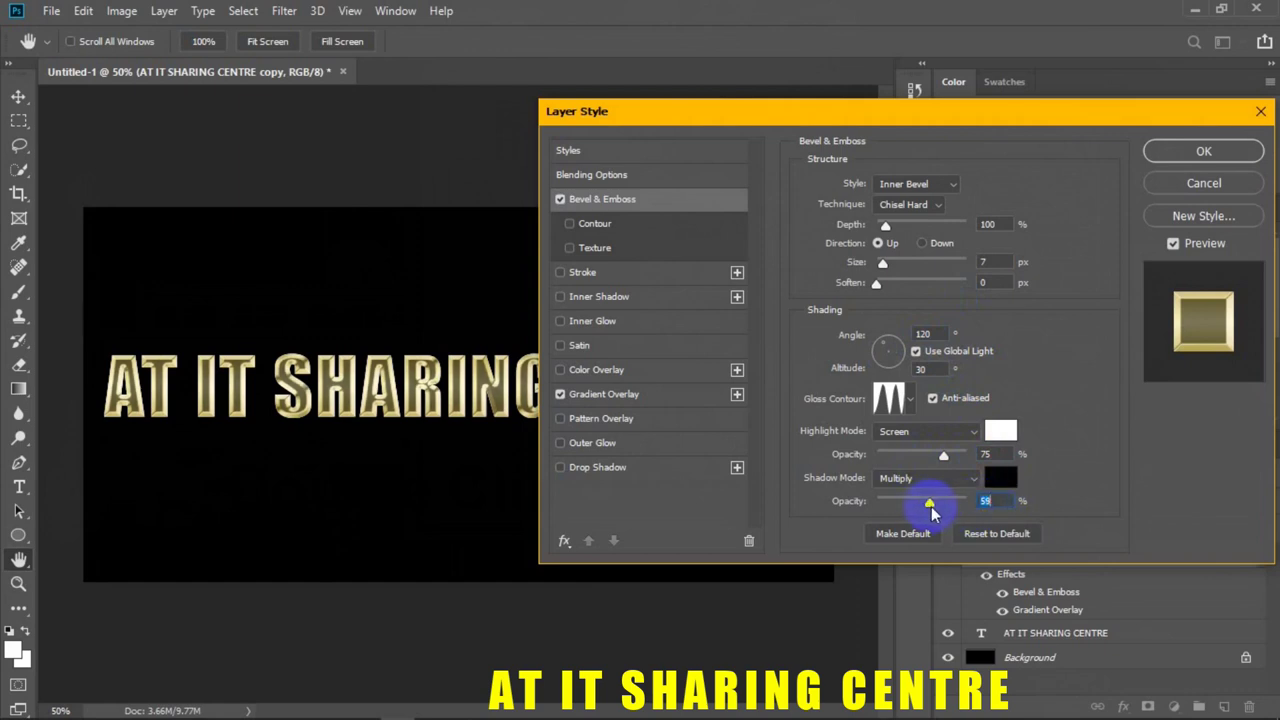
drag(935, 512, 936, 512)
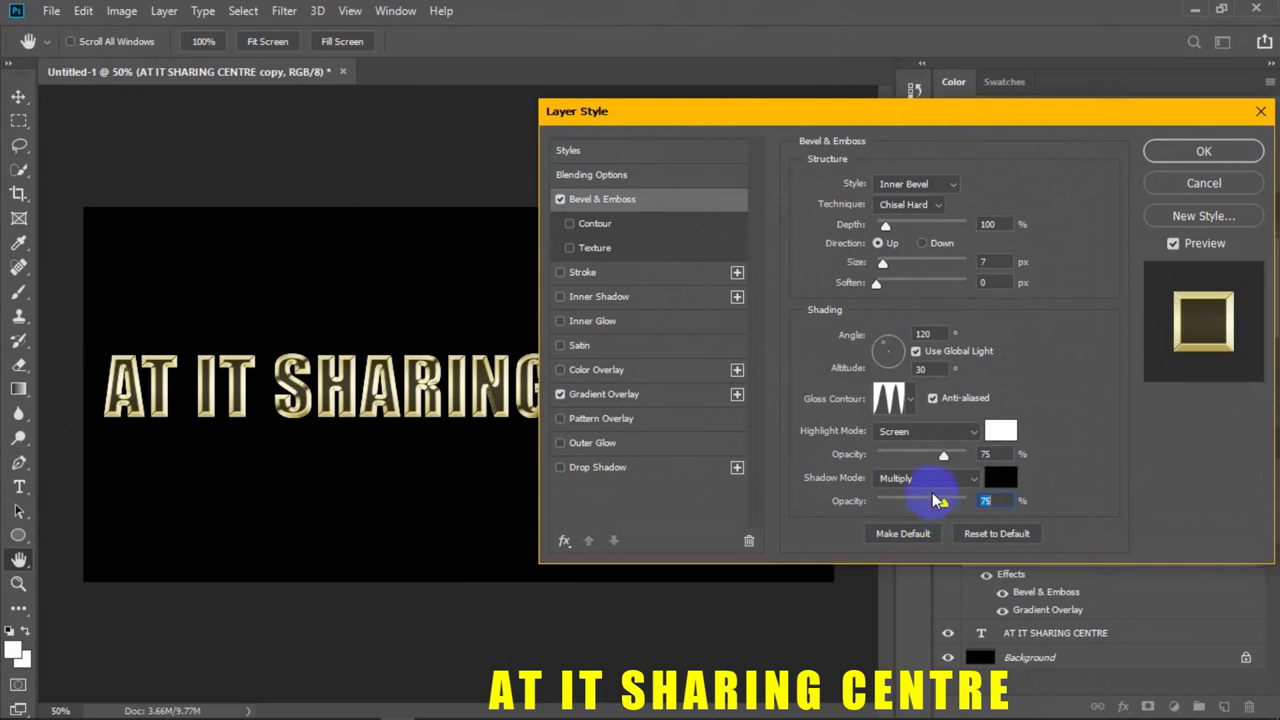
drag(884, 270, 885, 270)
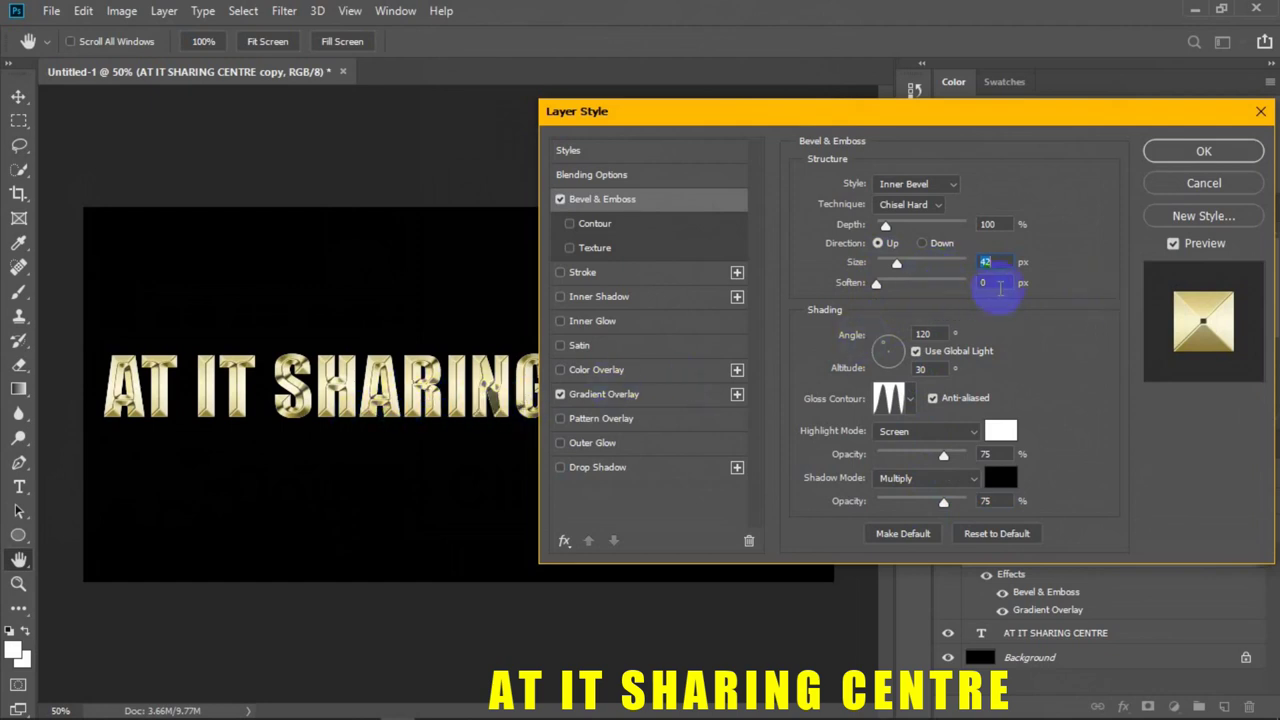
Adjust the Bevel & Emboss Depth slider until it reads 175%.
click(1008, 262)
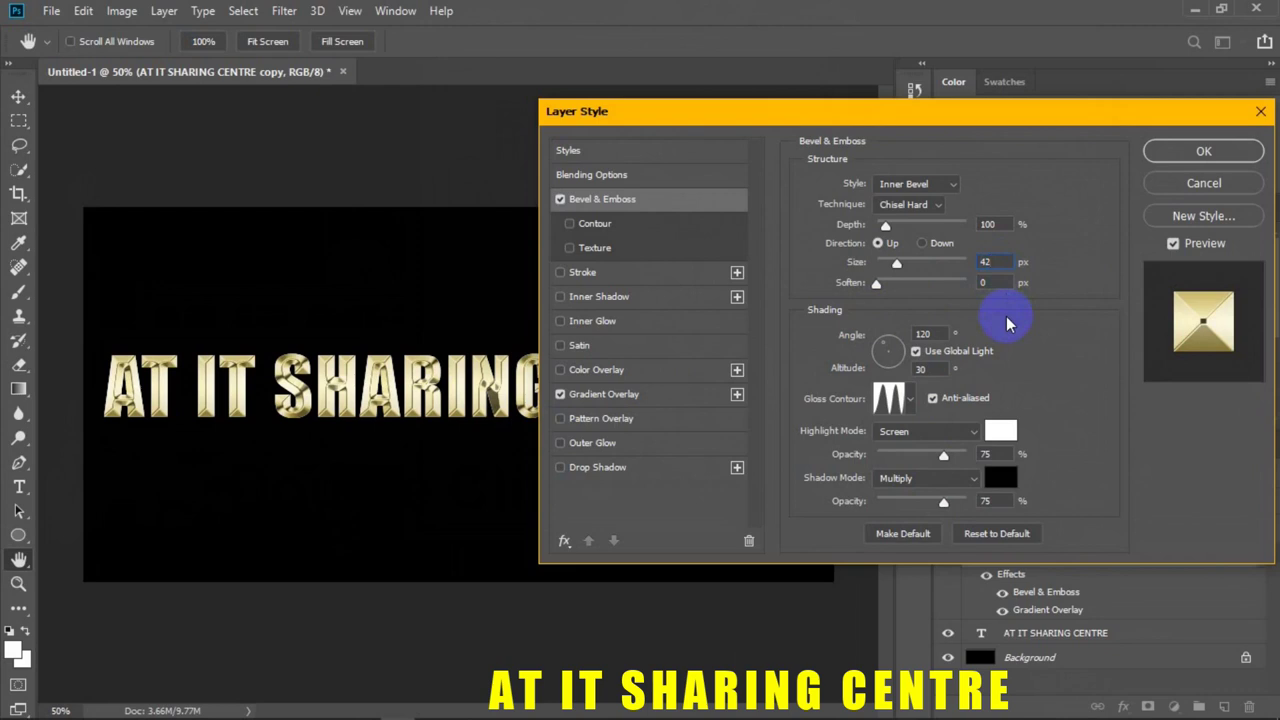
drag(887, 225, 896, 232)
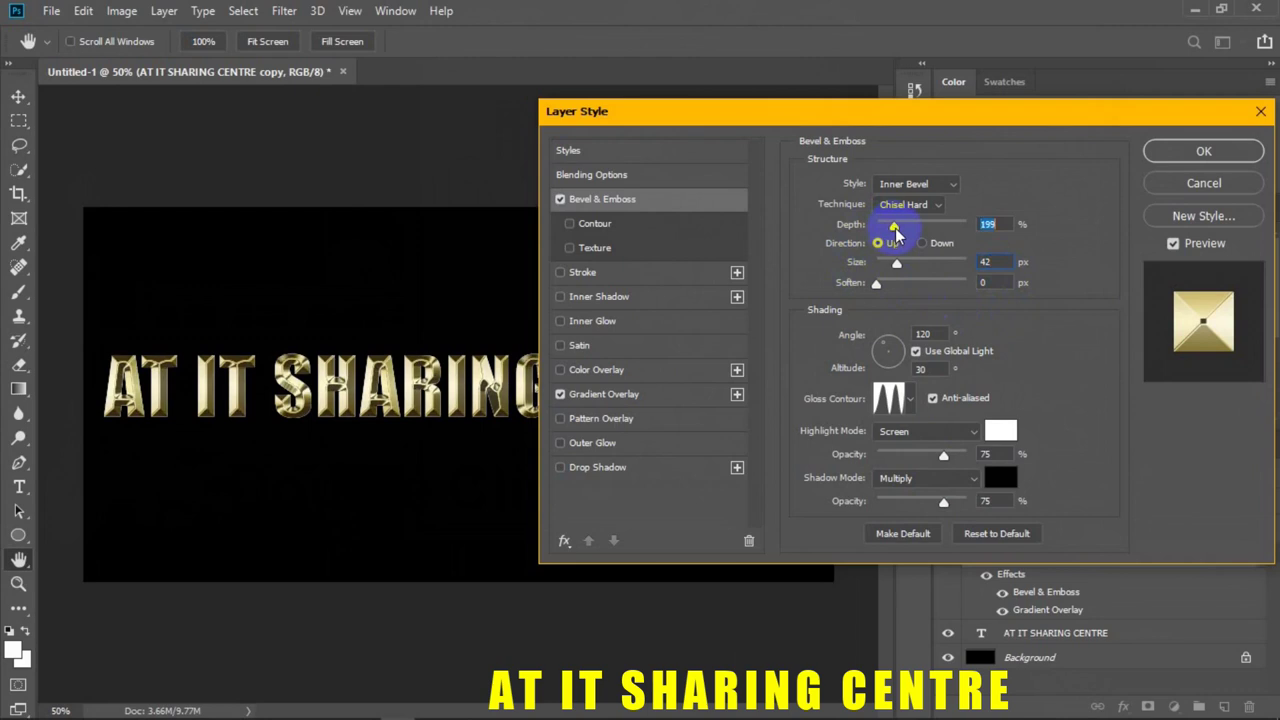
drag(896, 232, 893, 232)
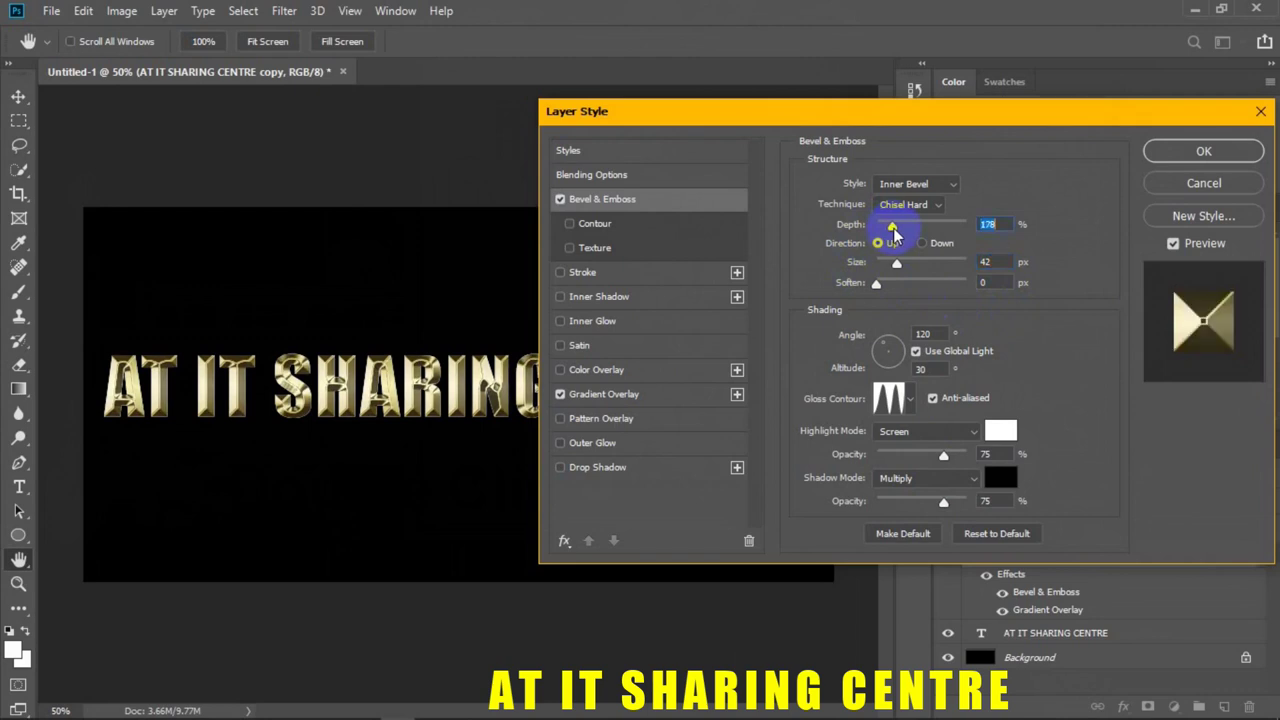
drag(893, 232, 892, 232)
click(1010, 224)
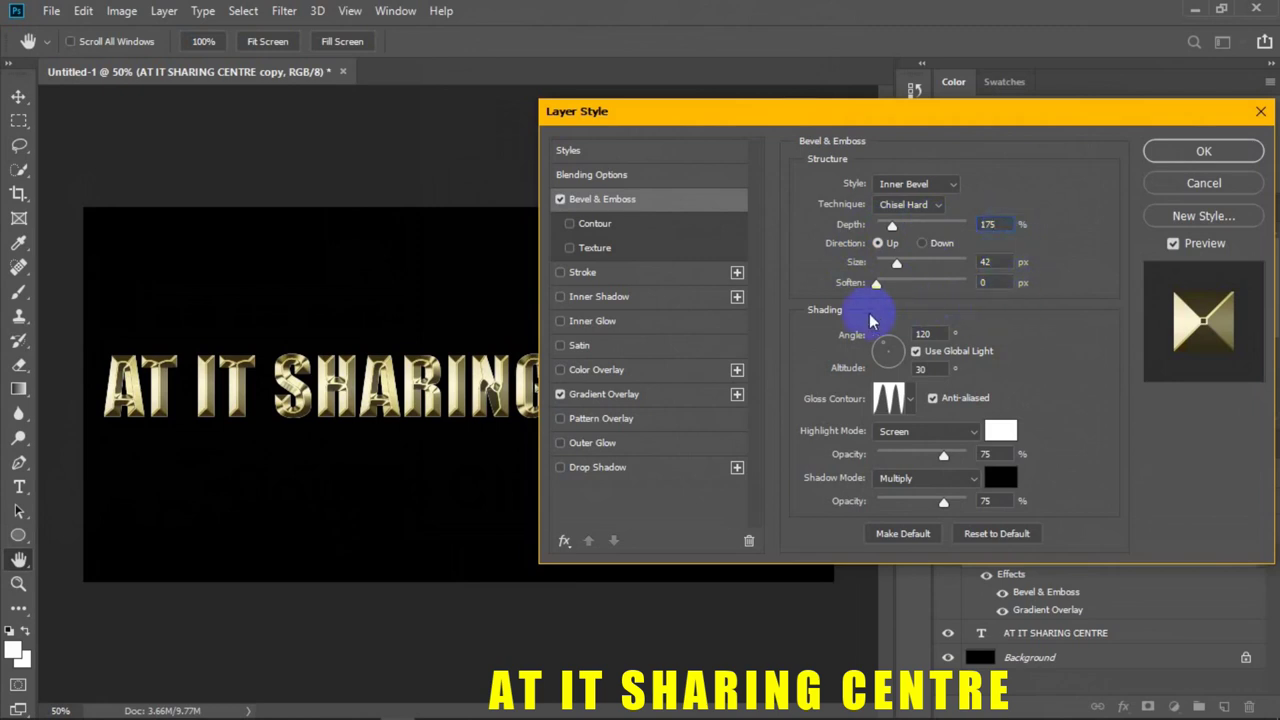
click(630, 328)
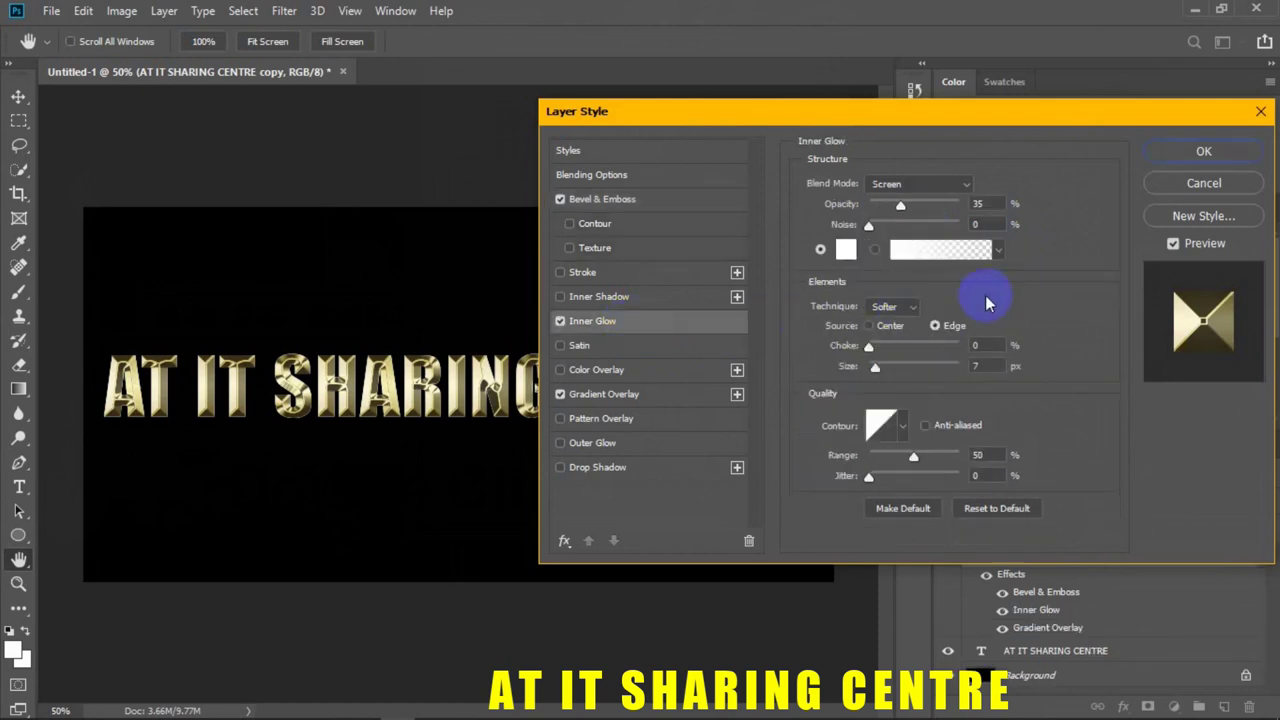
Set the text's inner glow blend mode to Multiply and bring up its glow colour picker.
click(966, 186)
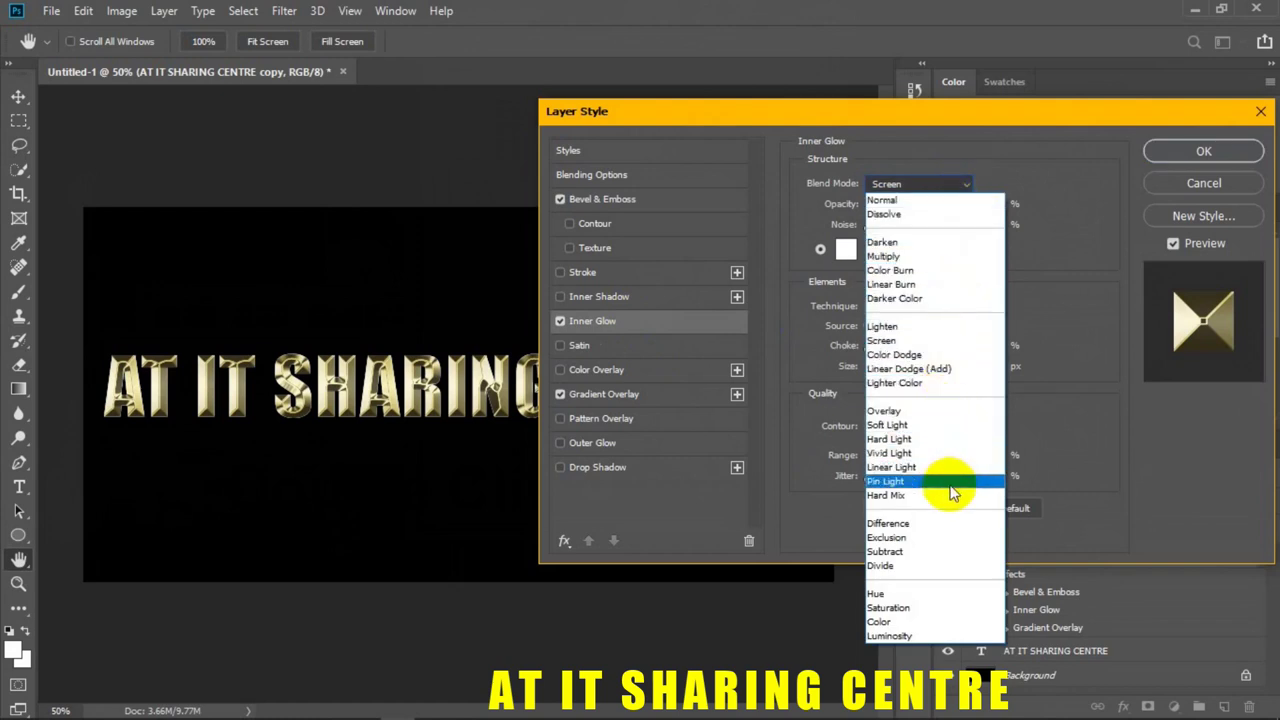
click(956, 263)
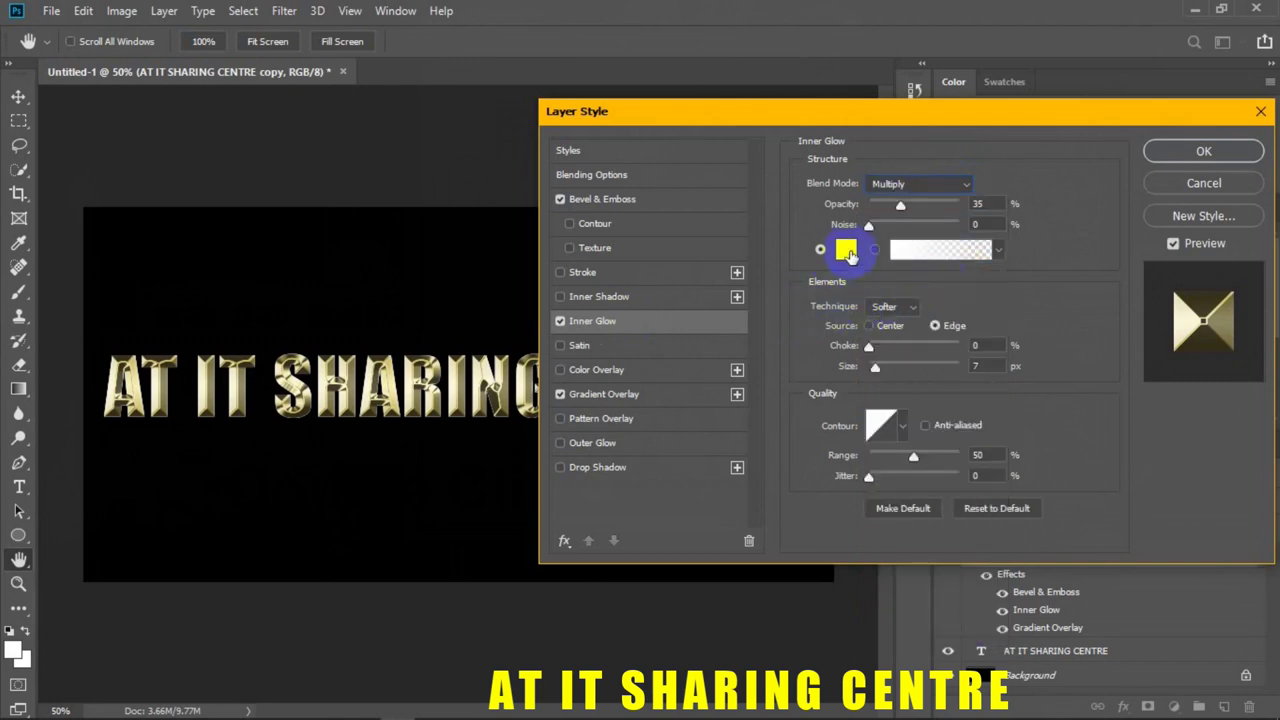
click(846, 251)
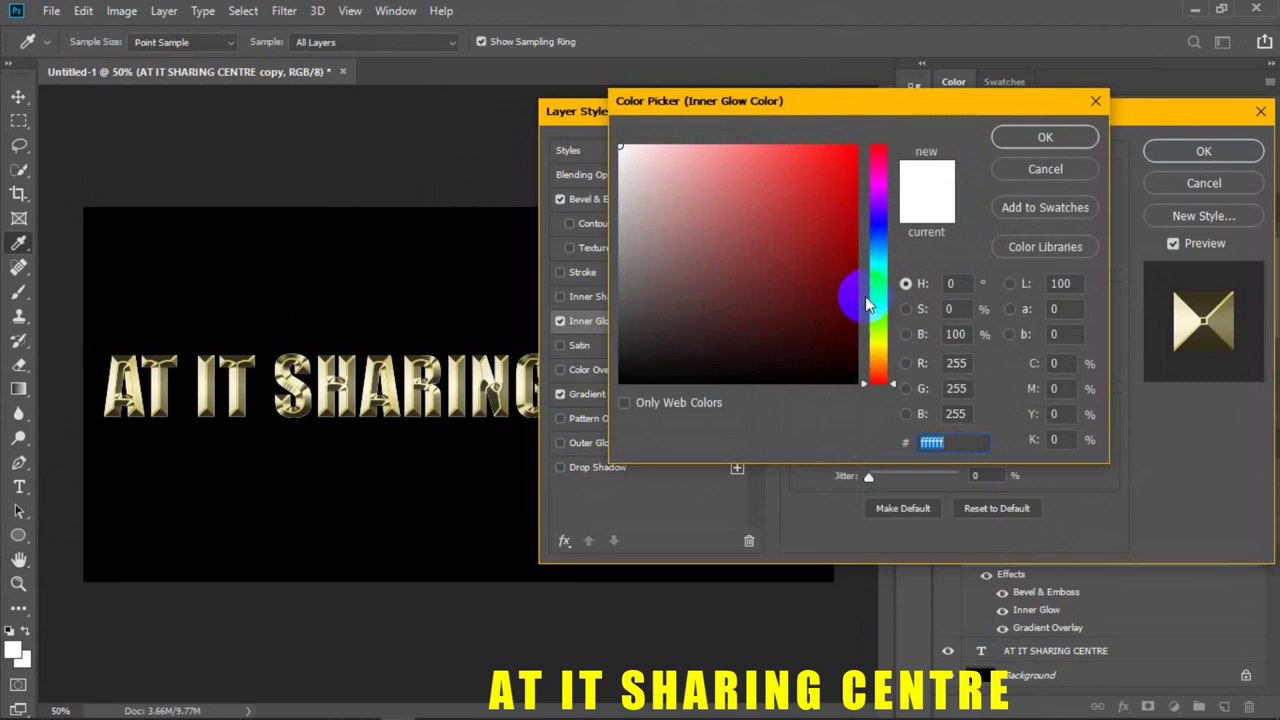
Make the inner glow orange (e8801f) at 70 px size and apply the layer style.
text(e8)
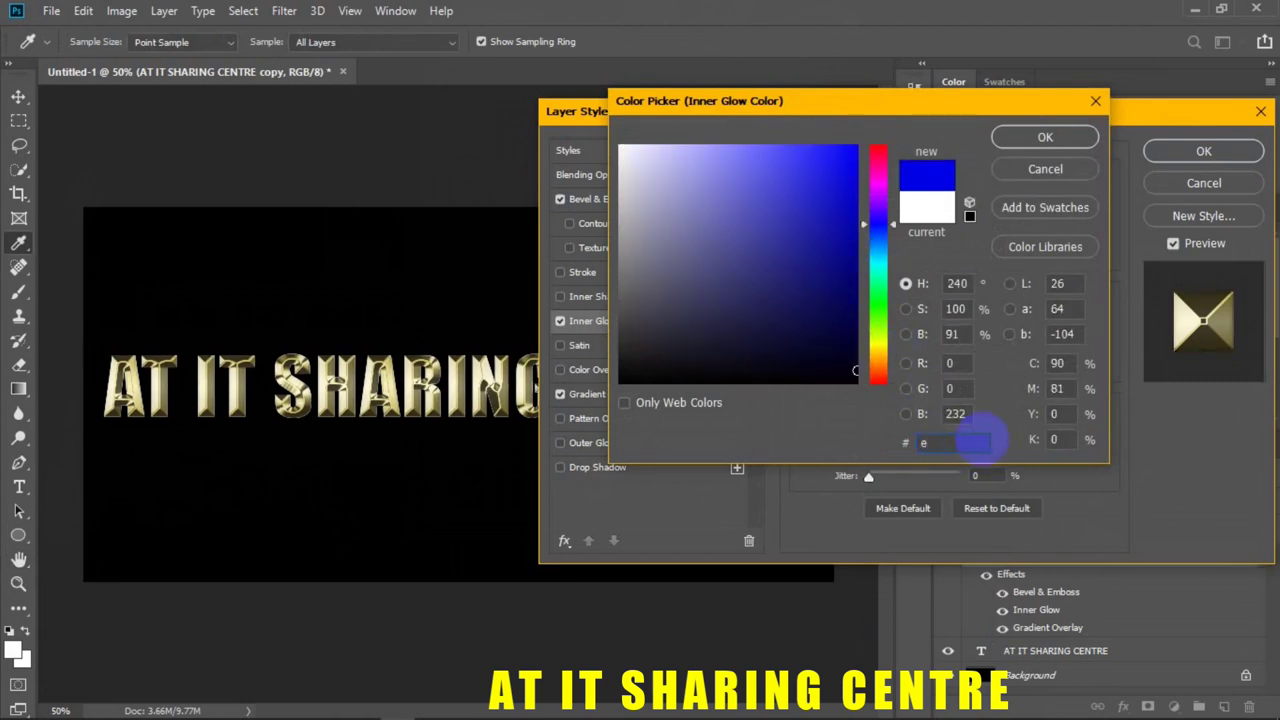
text(801f)
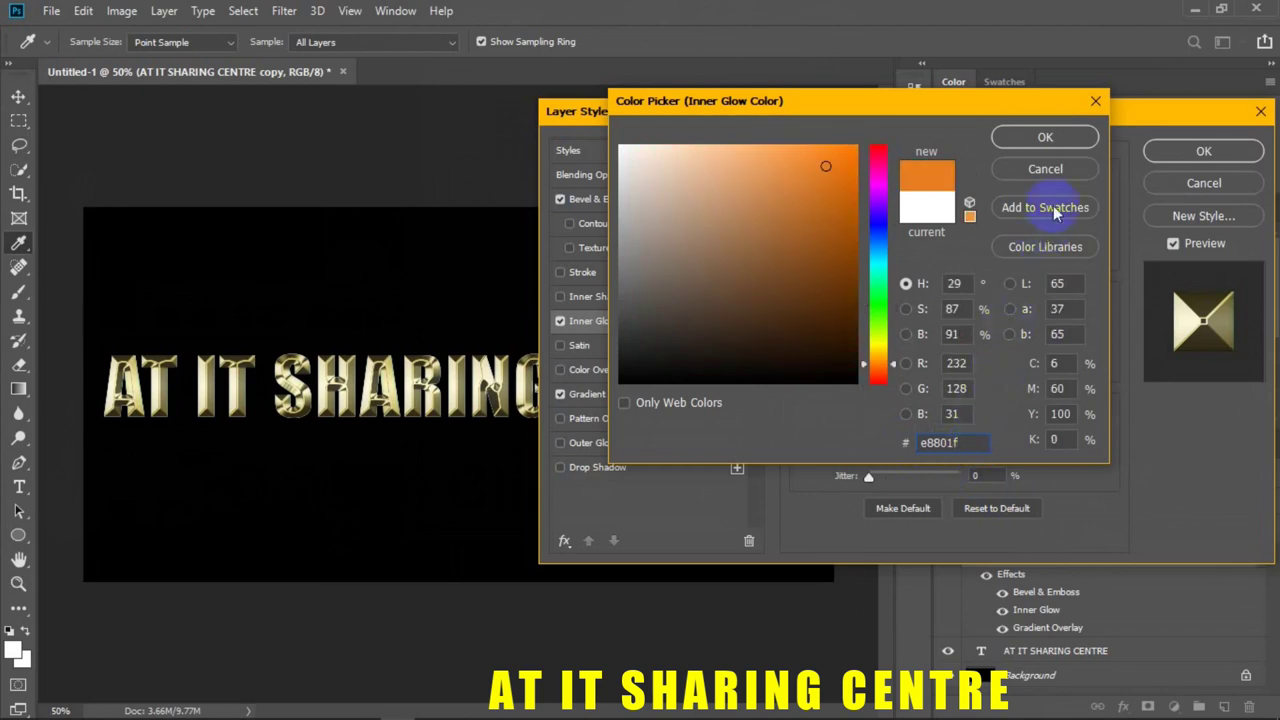
click(1045, 137)
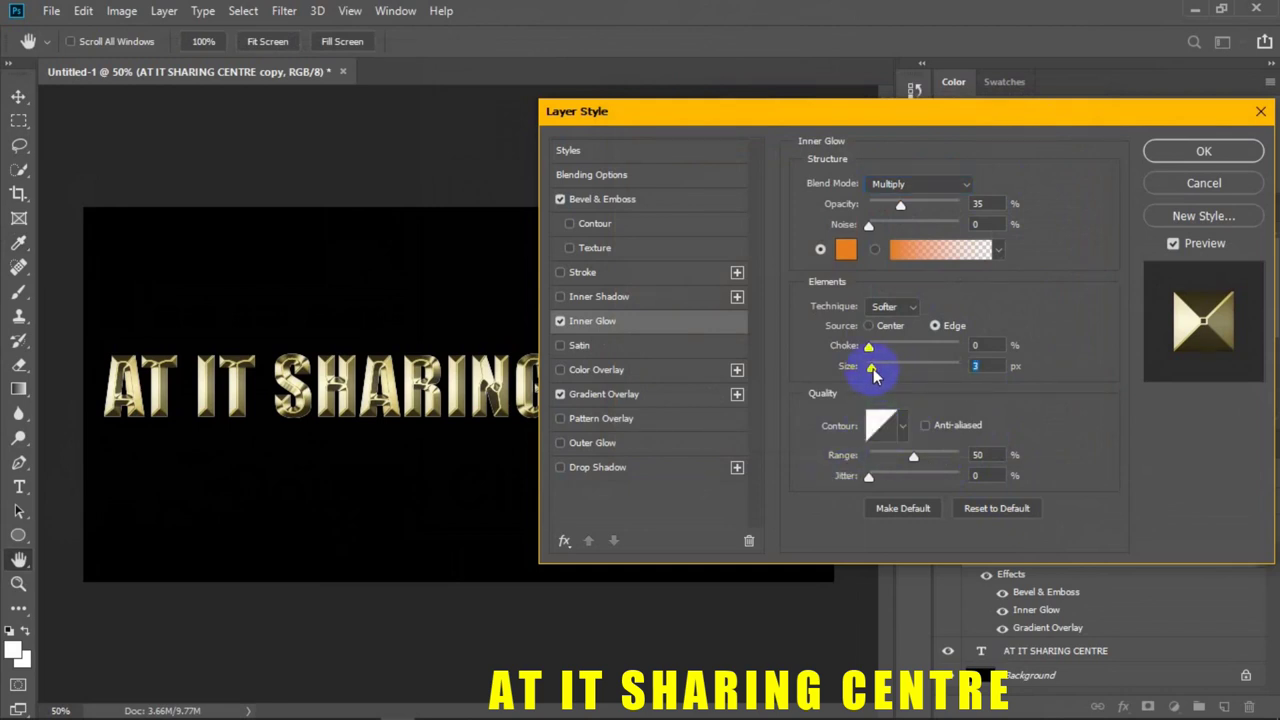
drag(872, 370, 902, 381)
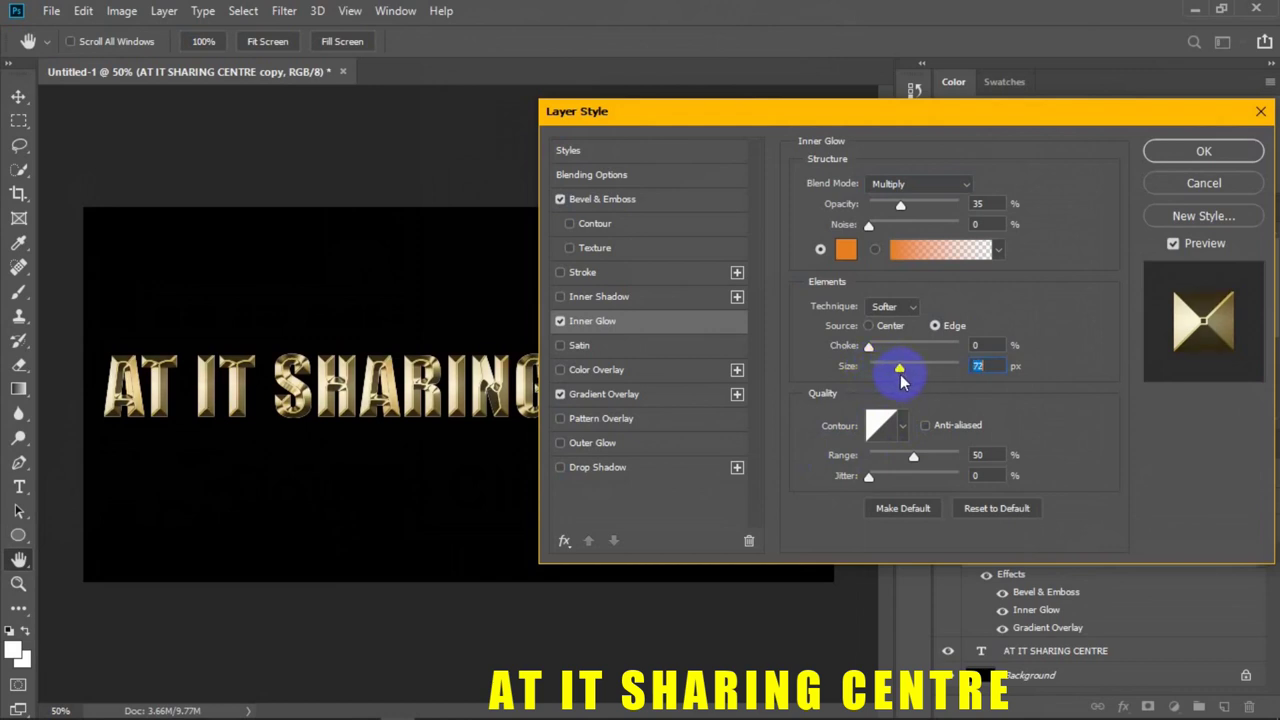
click(993, 347)
click(990, 366)
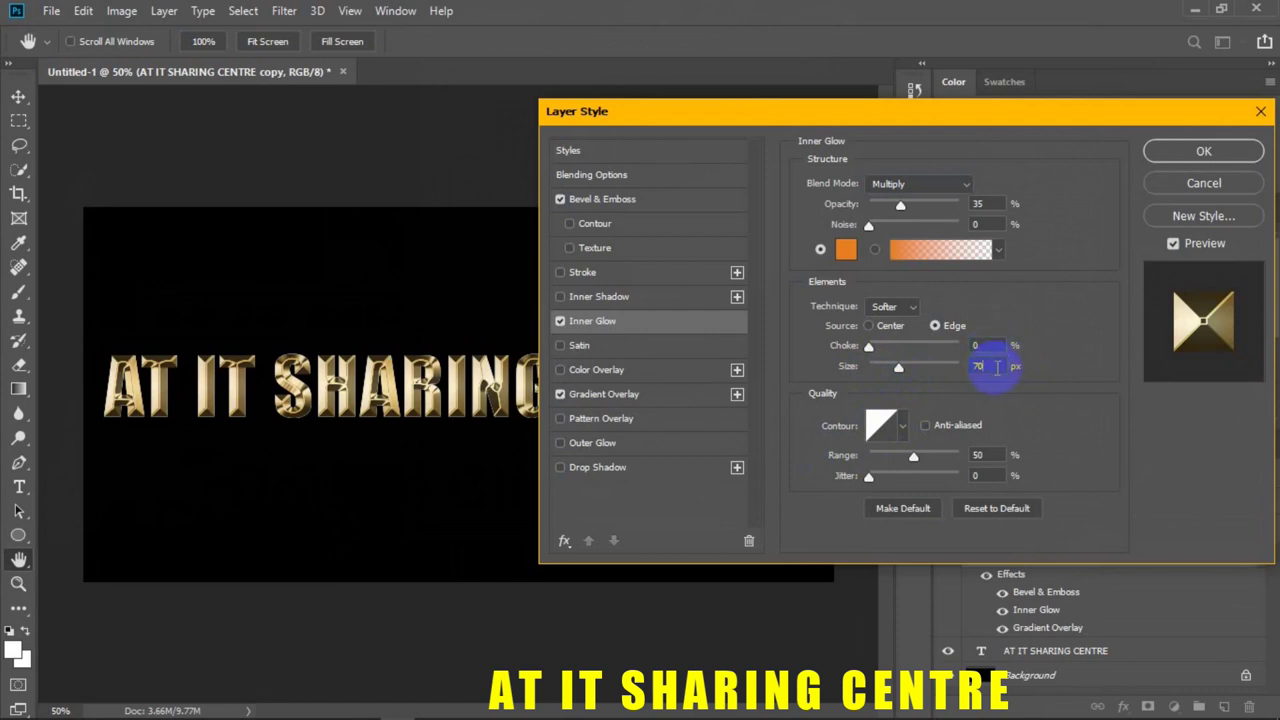
click(934, 325)
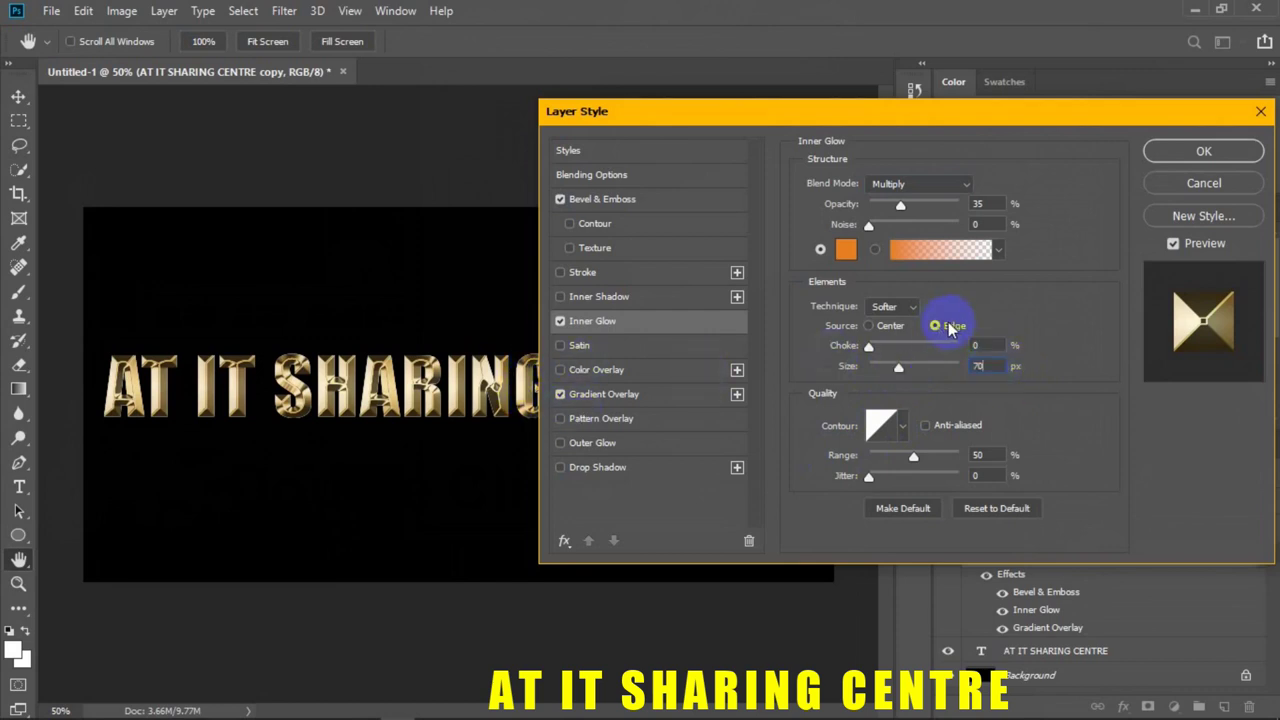
click(1236, 152)
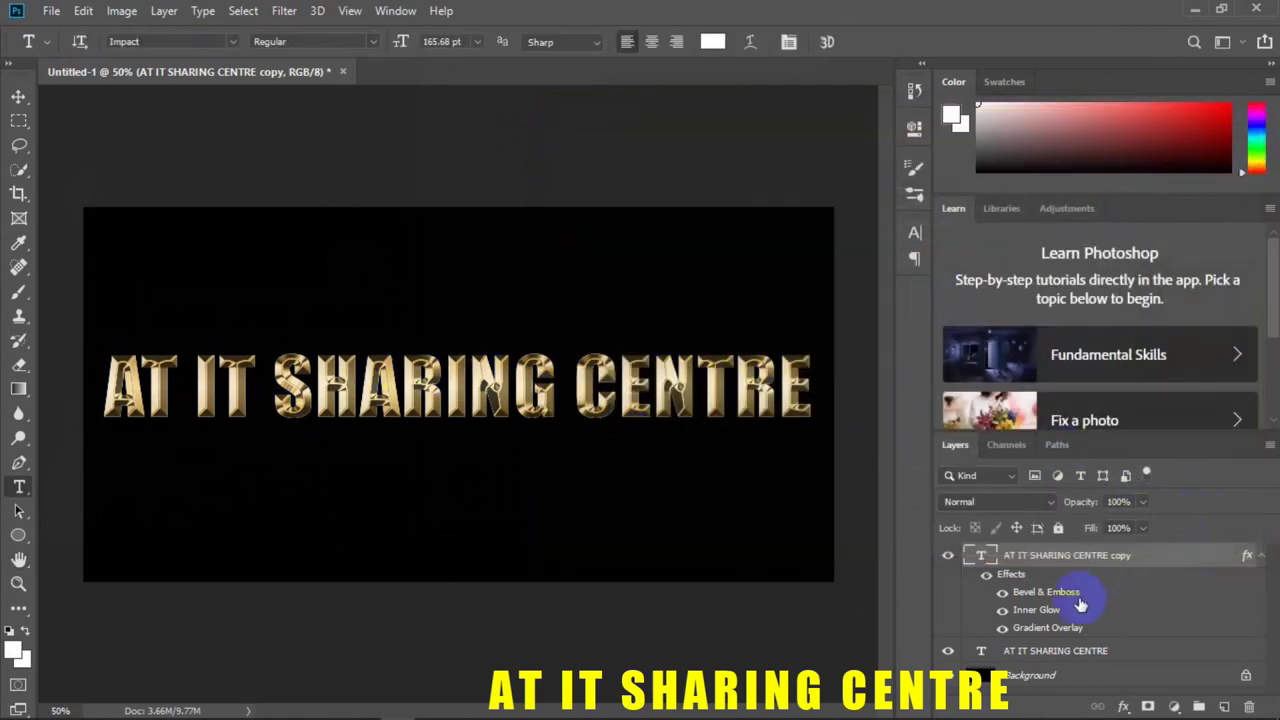
Select the original AT IT SHARING CENTRE layer and add a Stroke effect via fx.
click(1125, 652)
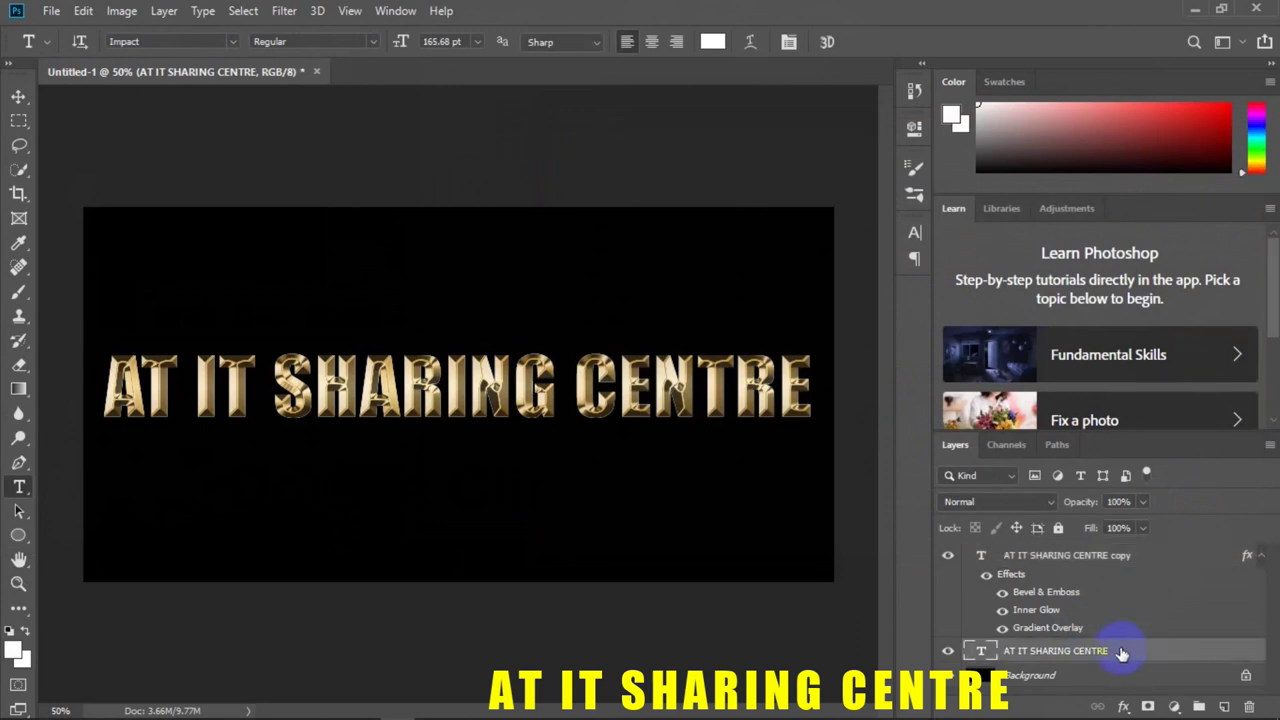
click(1123, 705)
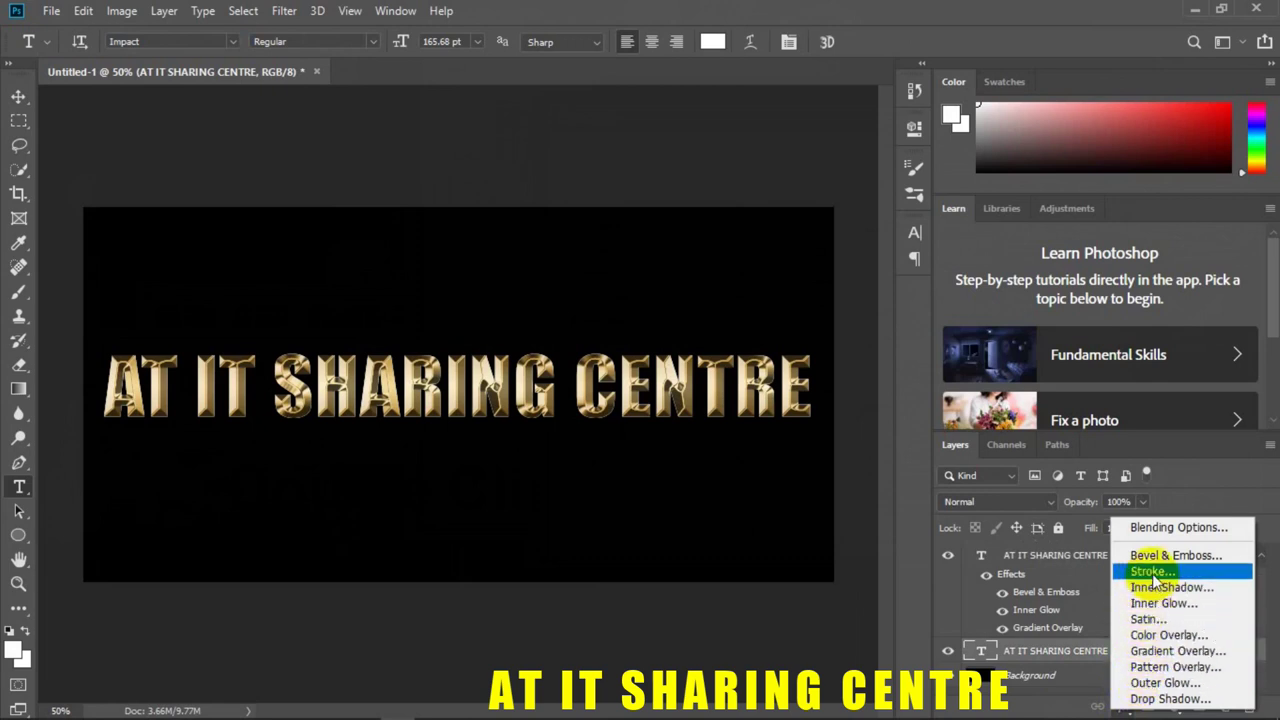
click(1201, 573)
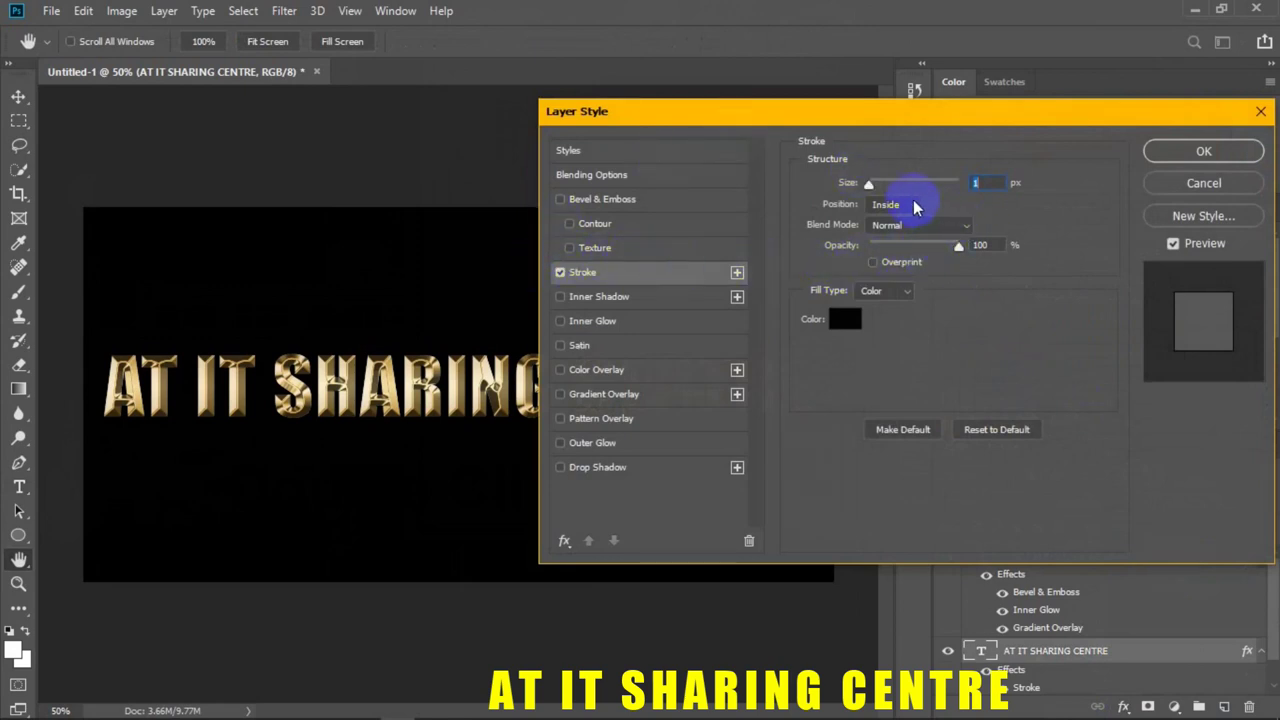
click(905, 291)
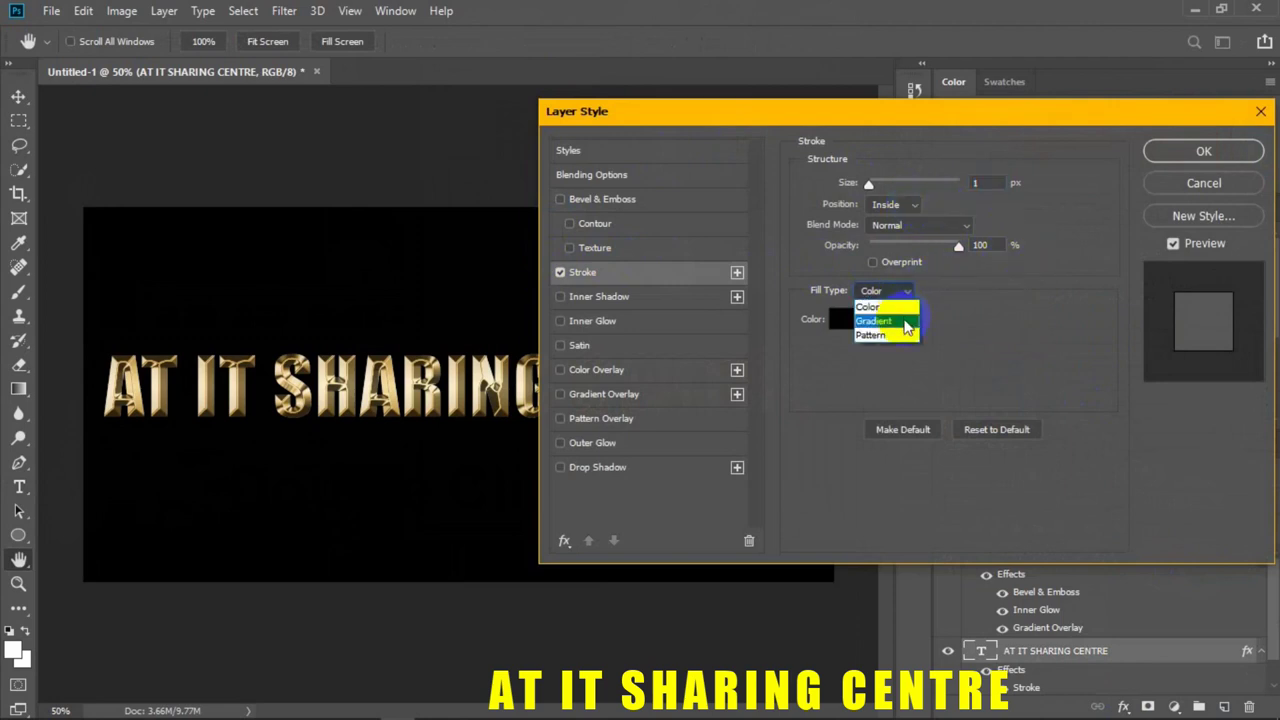
Fill the stroke with the gold gradient preset.
click(907, 322)
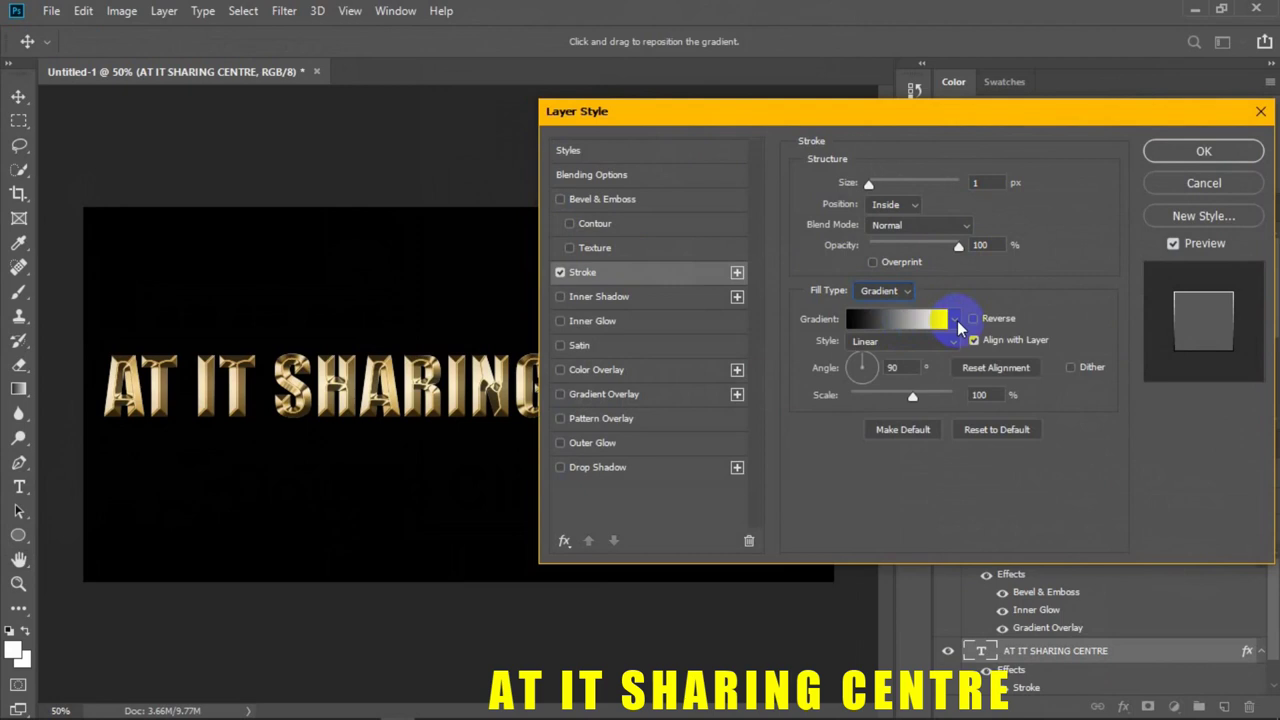
click(957, 322)
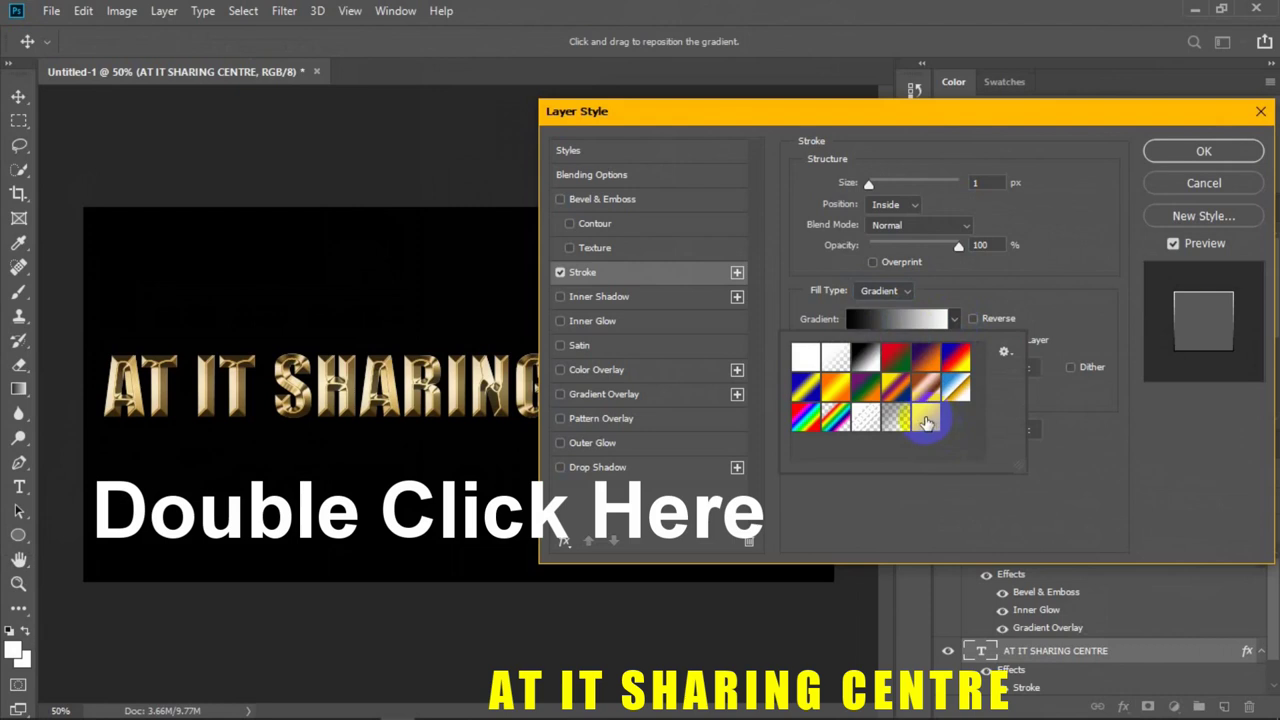
double_click(926, 421)
click(1040, 398)
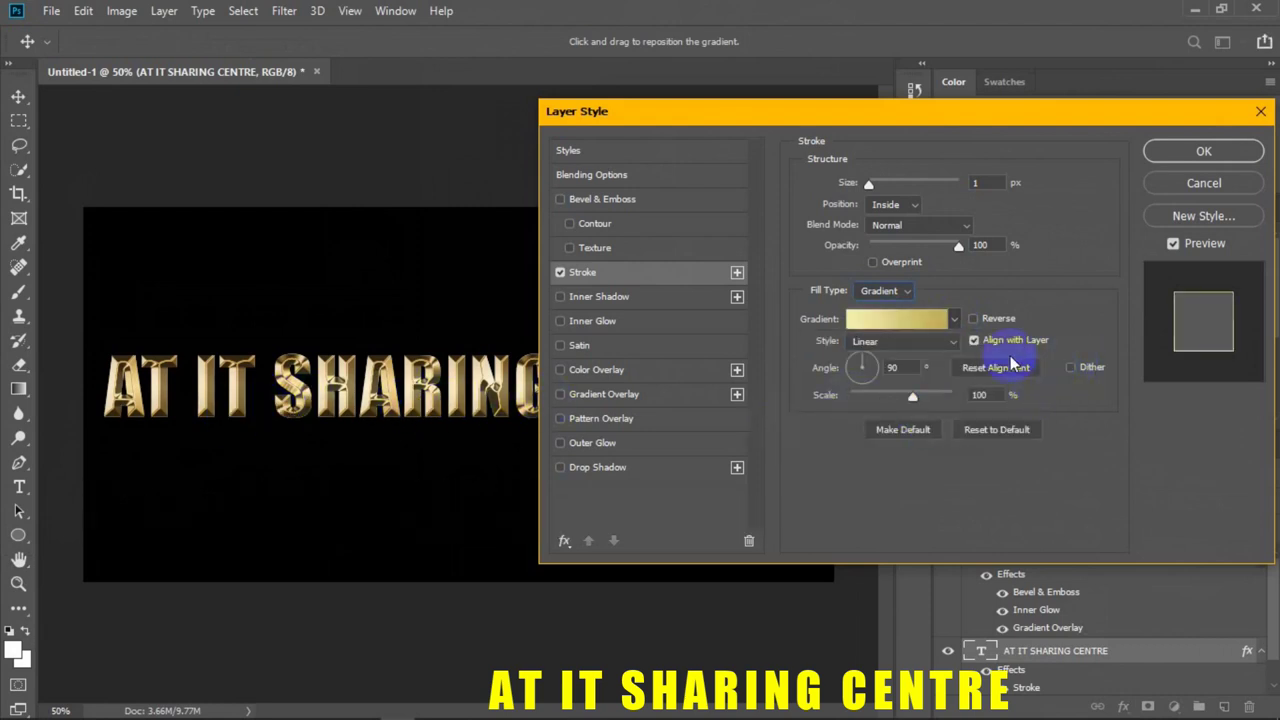
Make the stroke gradient Reflected, positioned Outside, at 8 px size.
click(951, 345)
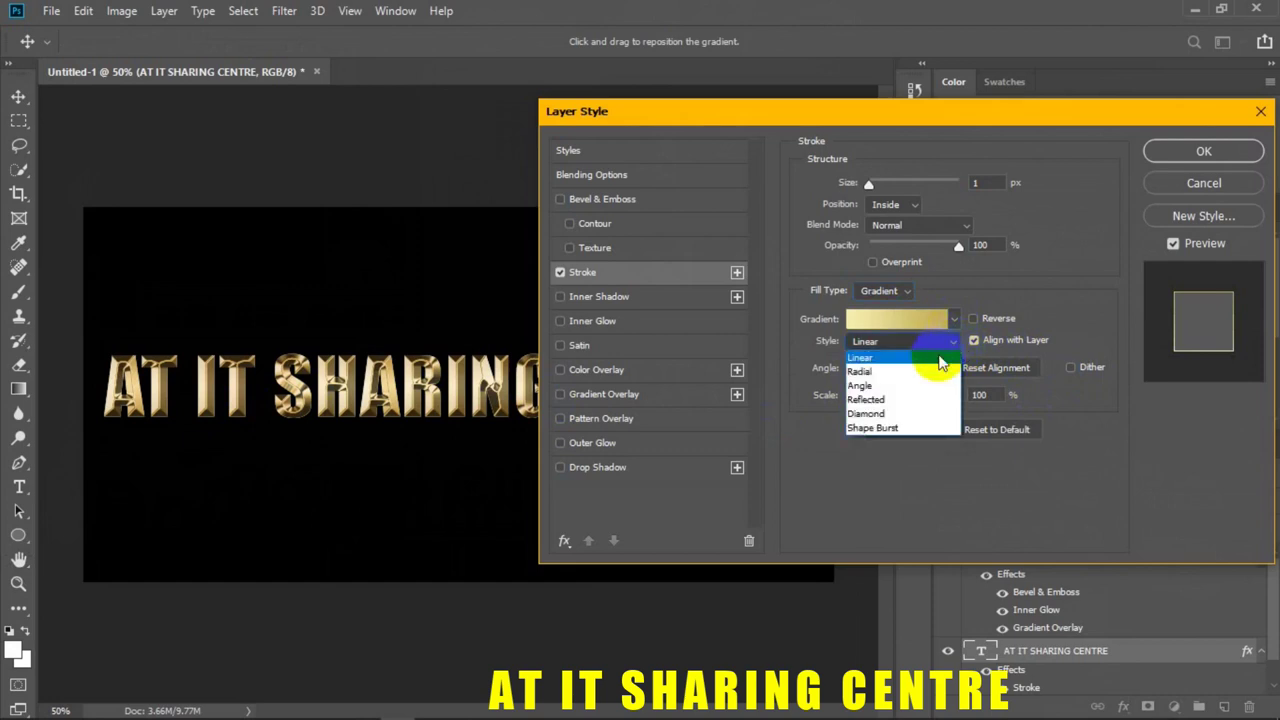
click(900, 400)
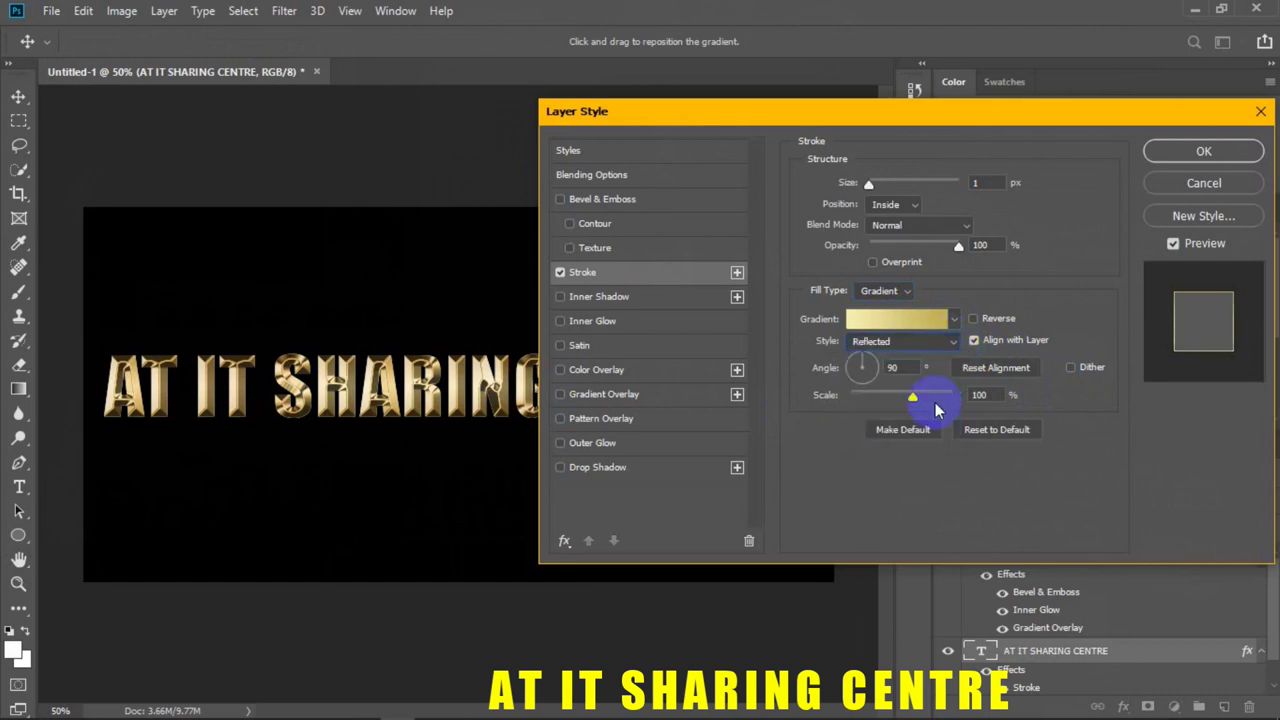
click(914, 208)
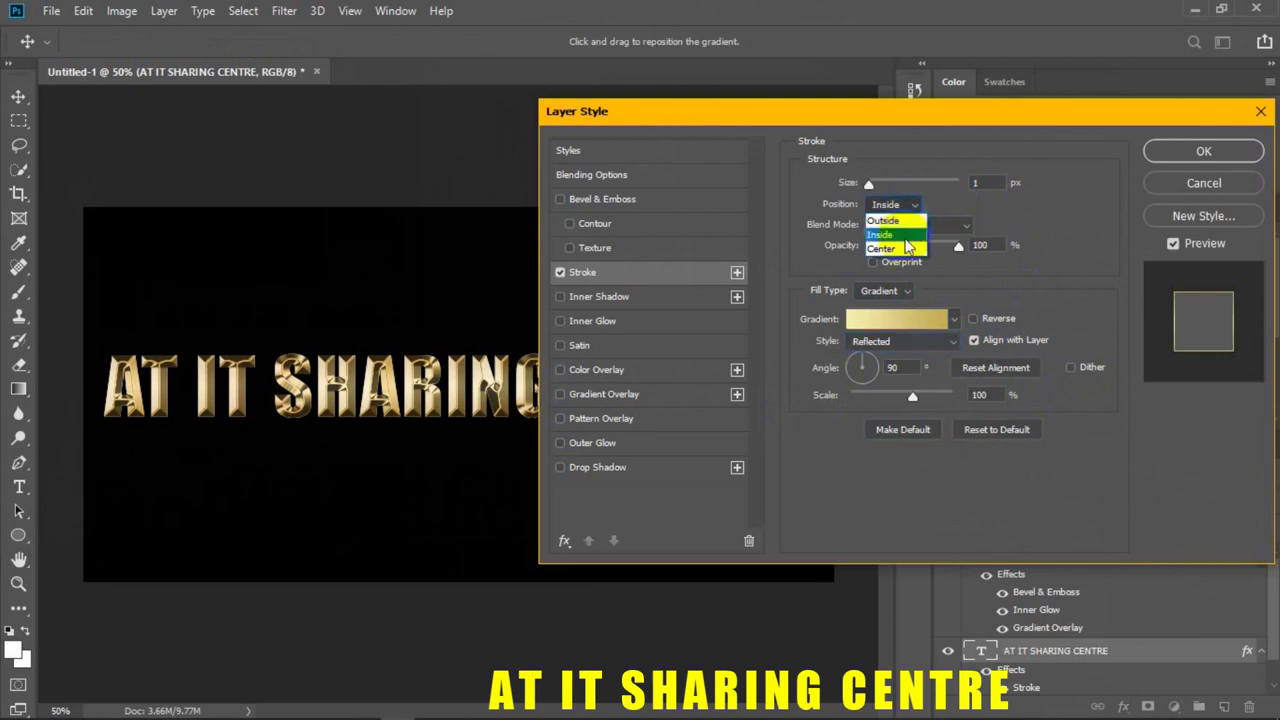
click(918, 222)
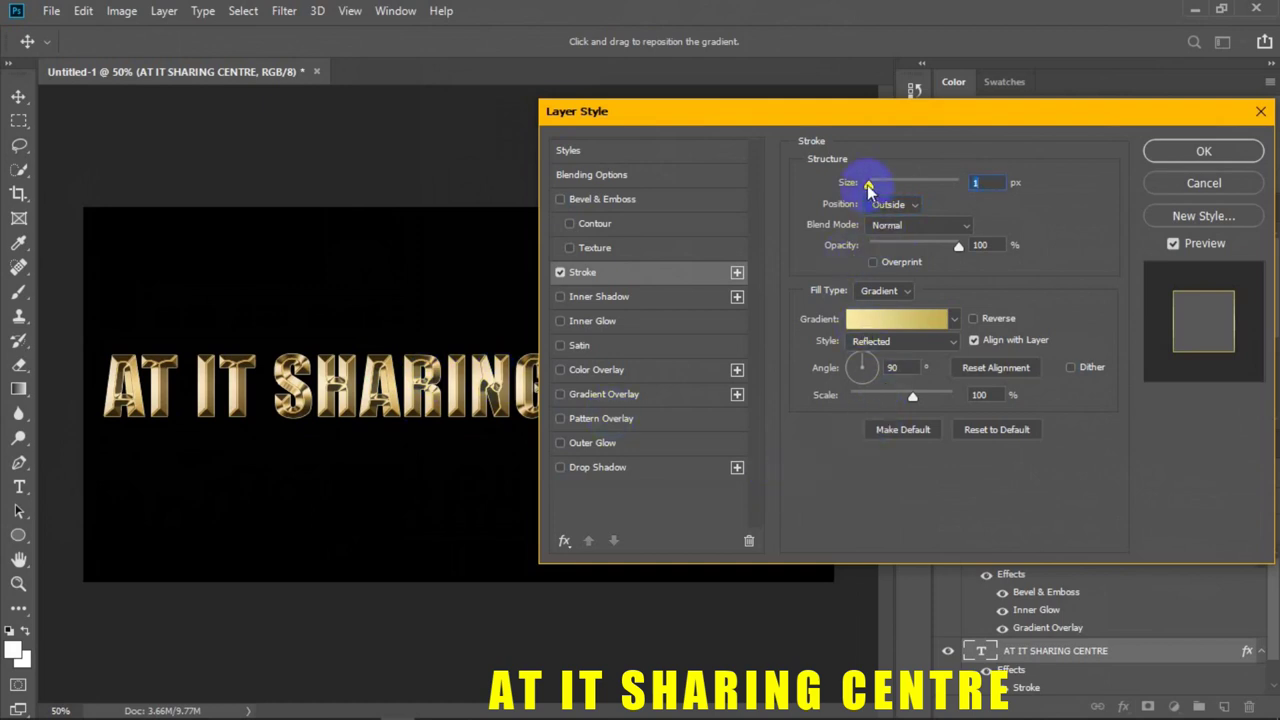
drag(869, 186, 872, 186)
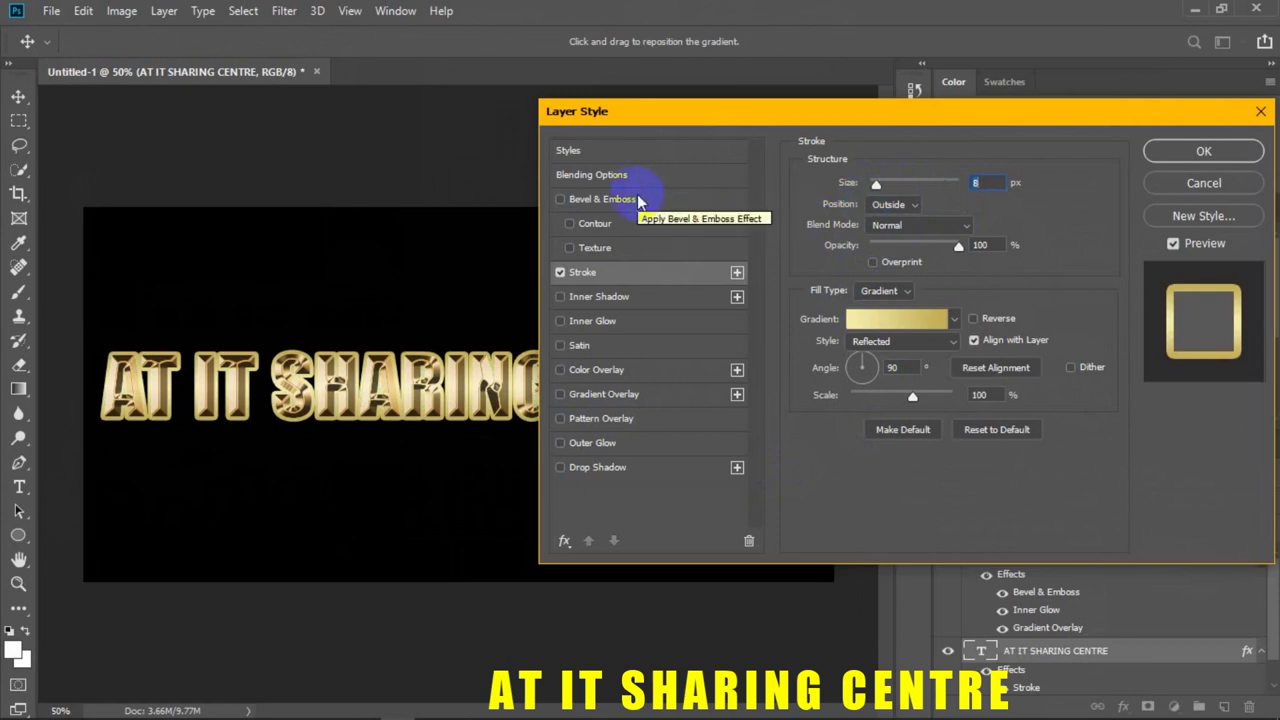
Turn on Bevel & Emboss with Stroke Emboss style at 8 px size.
click(637, 197)
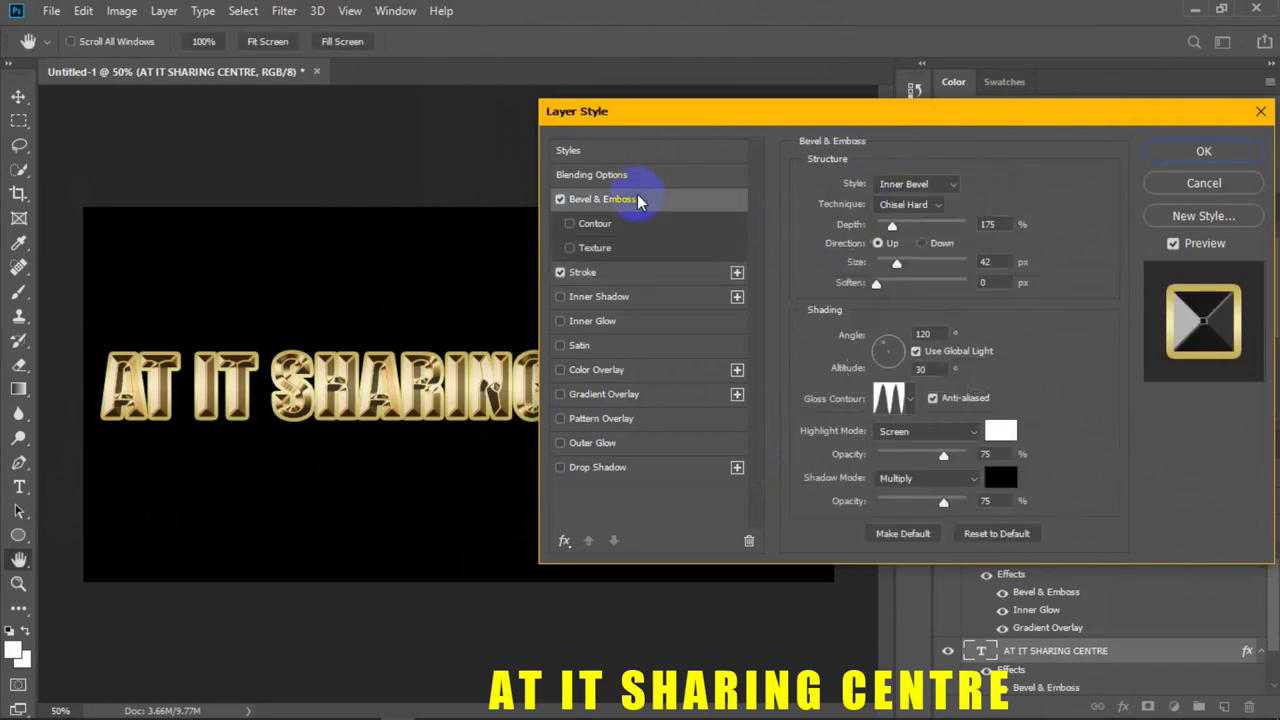
click(954, 185)
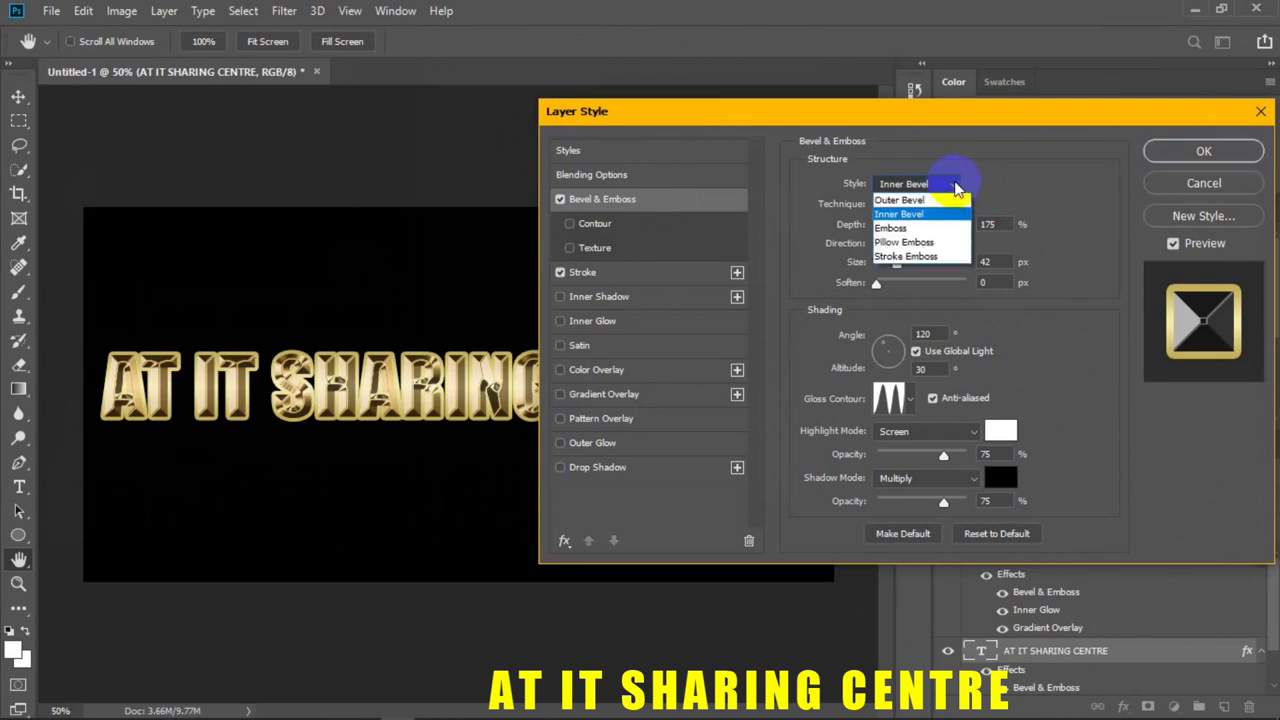
click(942, 257)
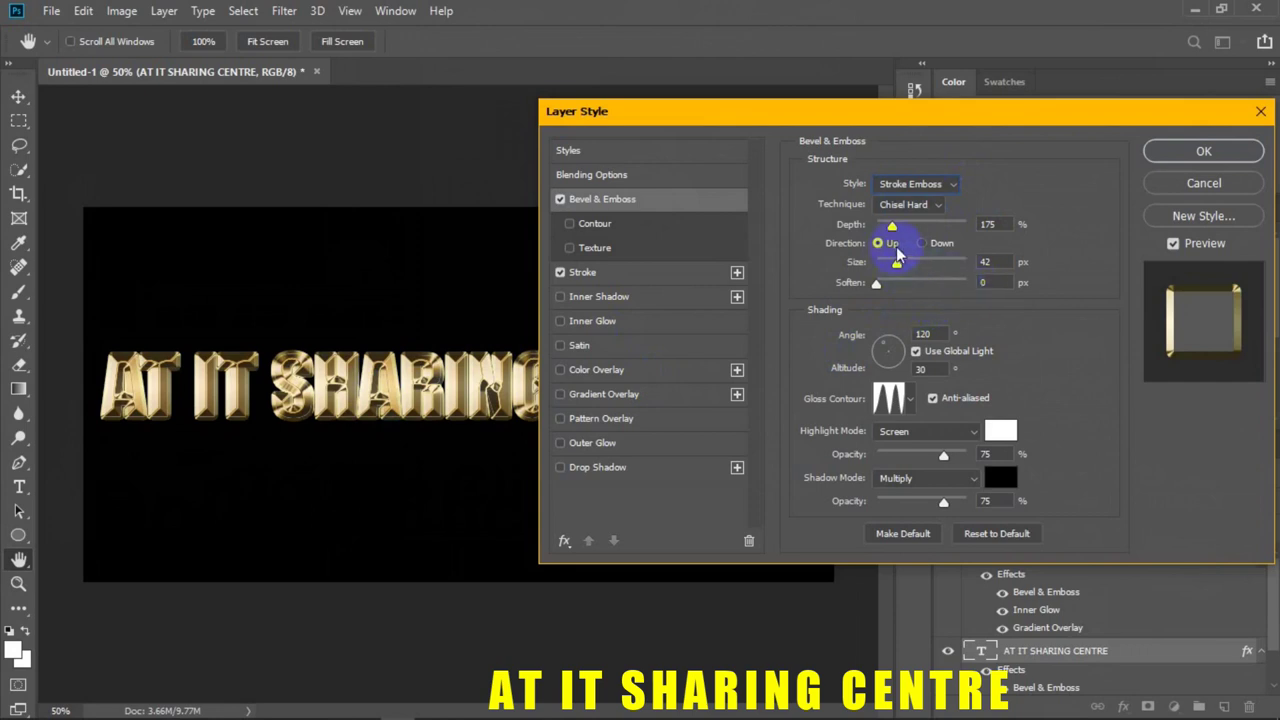
drag(896, 263, 887, 272)
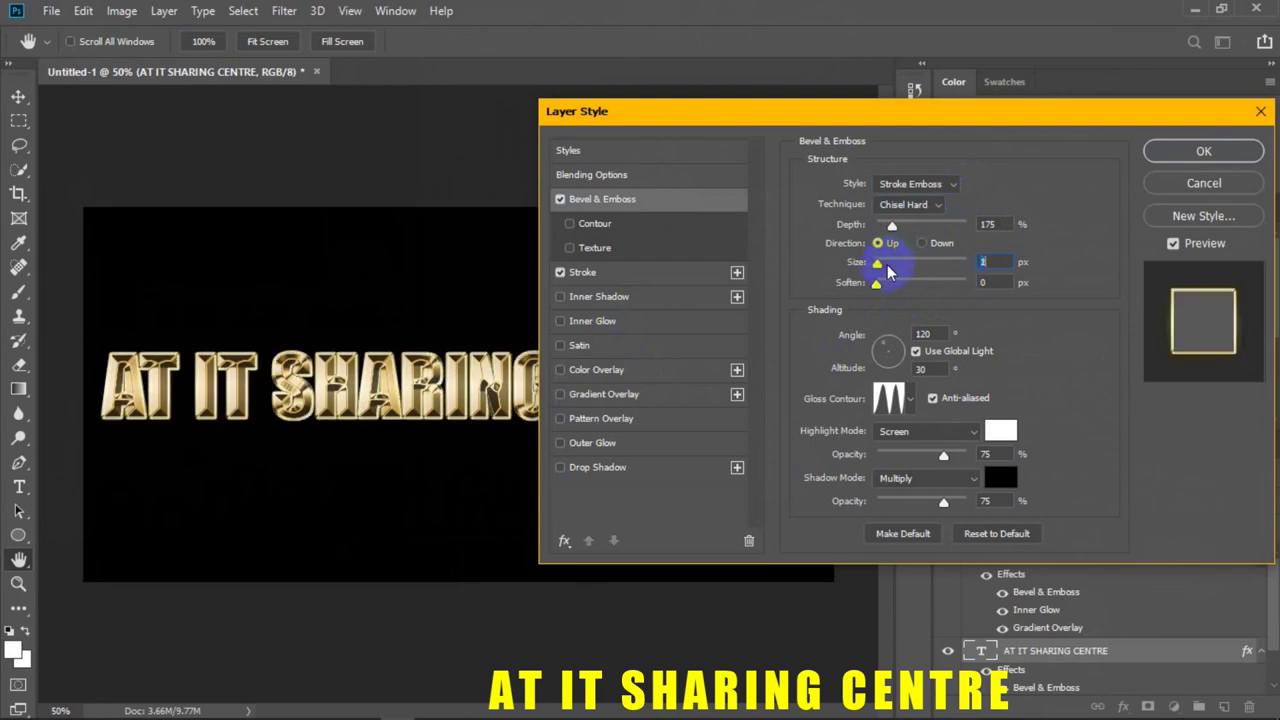
drag(887, 272, 888, 272)
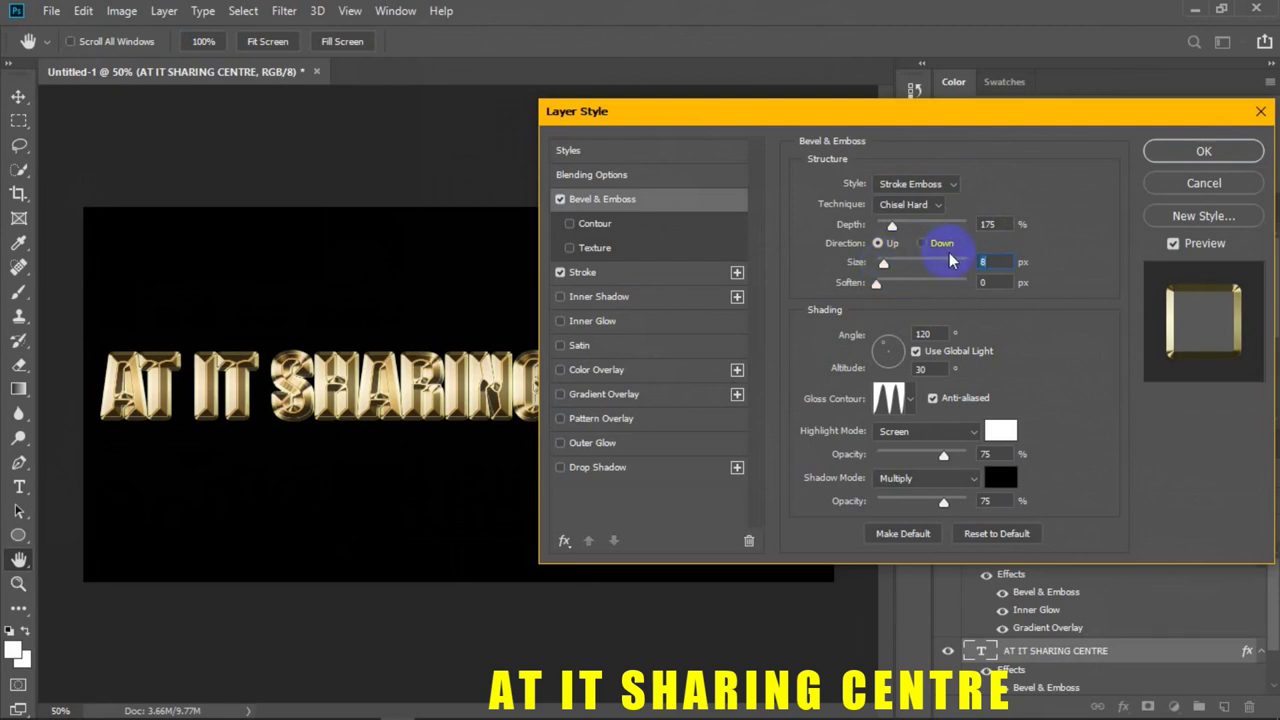
Apply the Ring - Double gloss contour and enable Contour for the bevel.
click(910, 399)
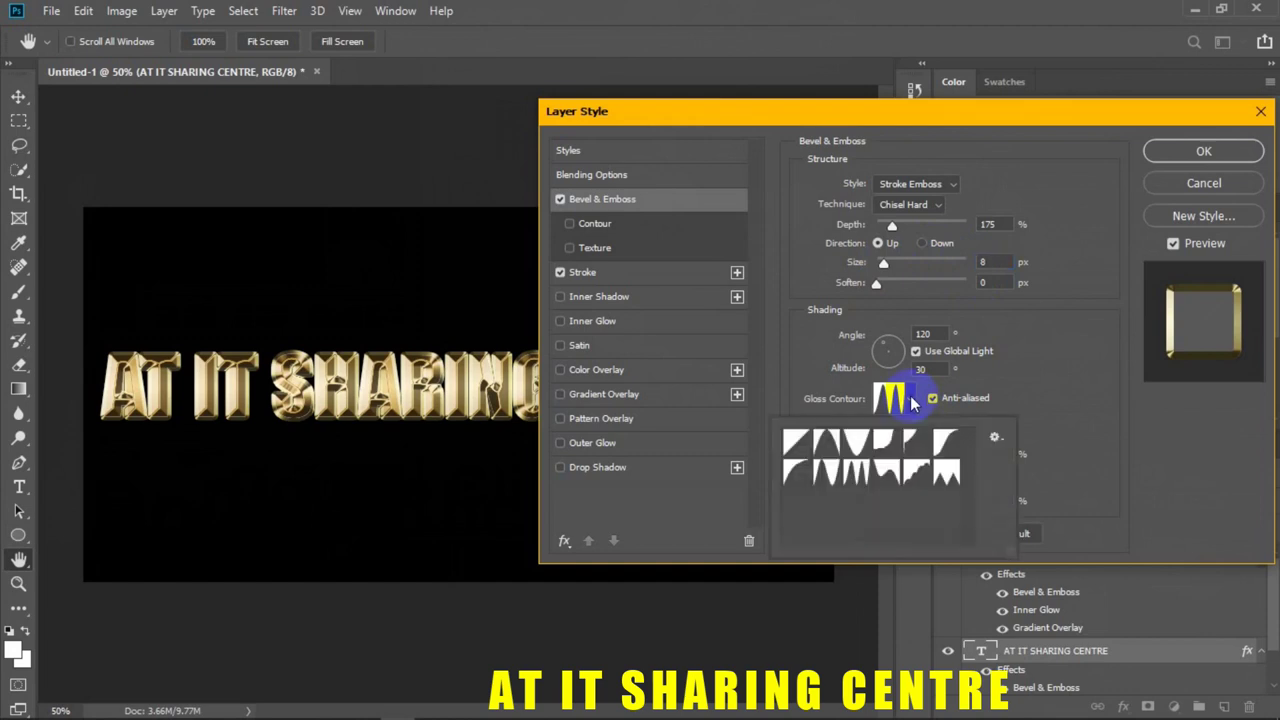
double_click(853, 485)
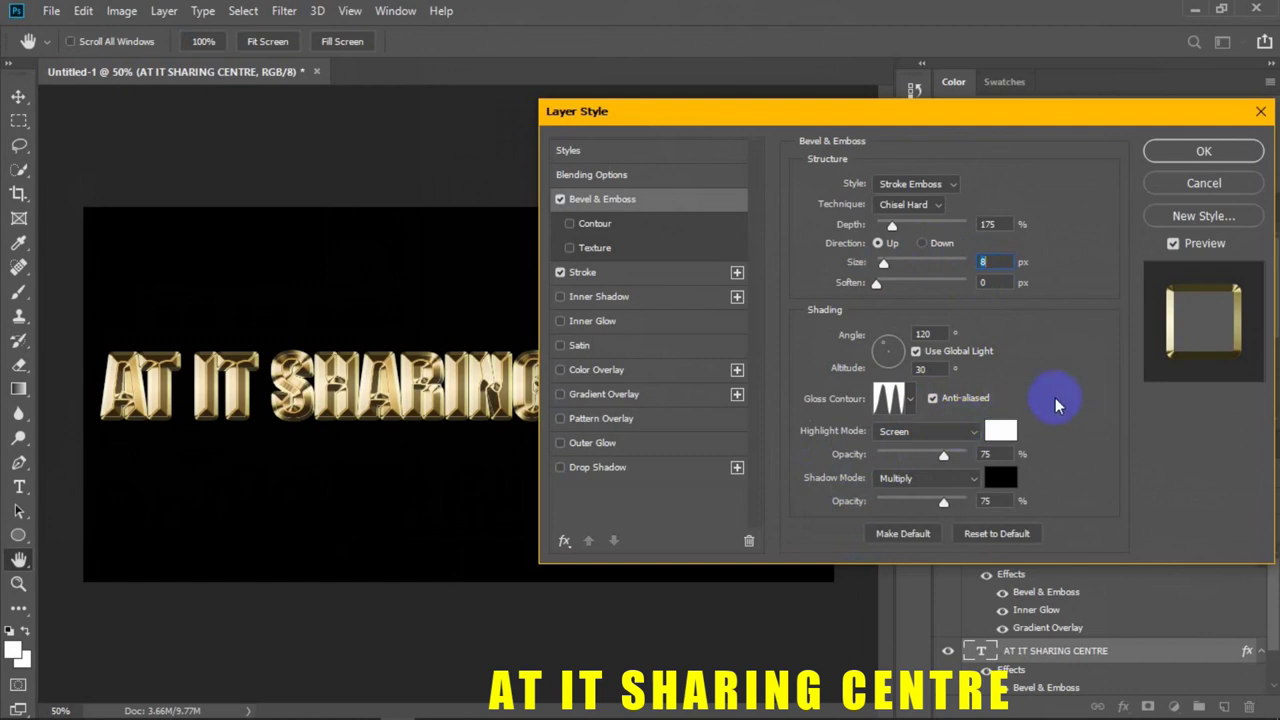
click(933, 398)
click(933, 398)
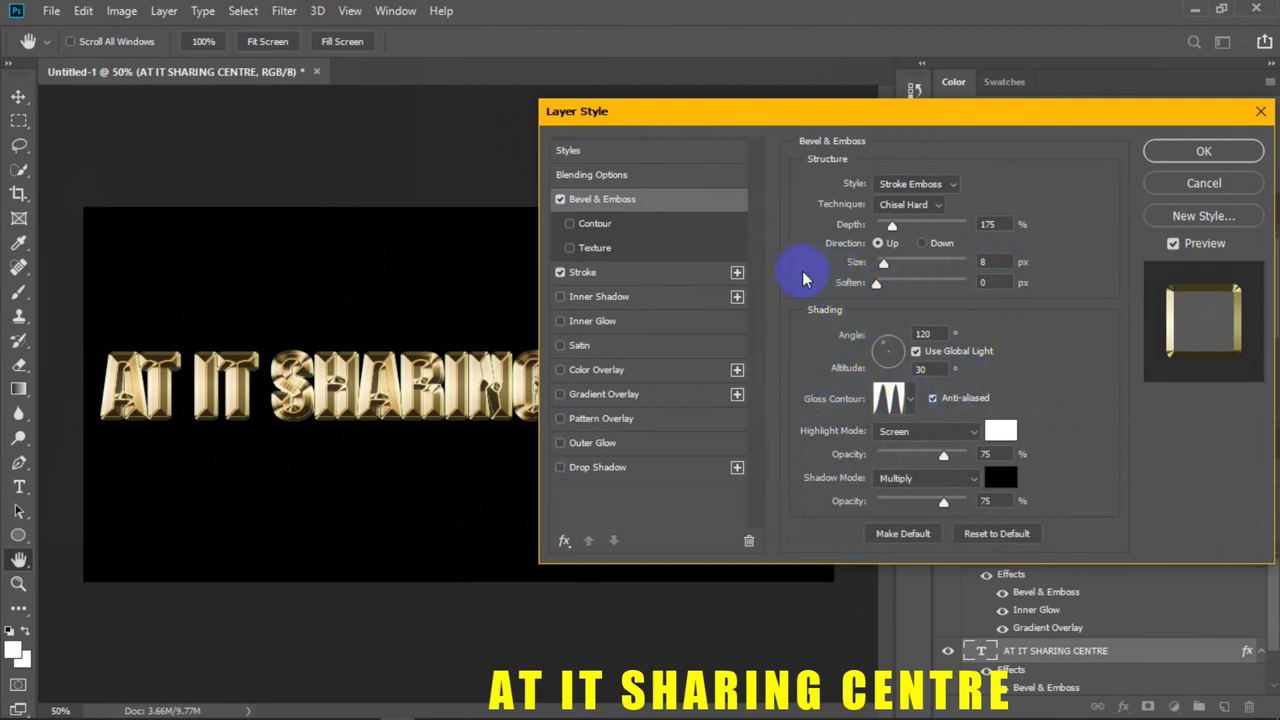
click(570, 225)
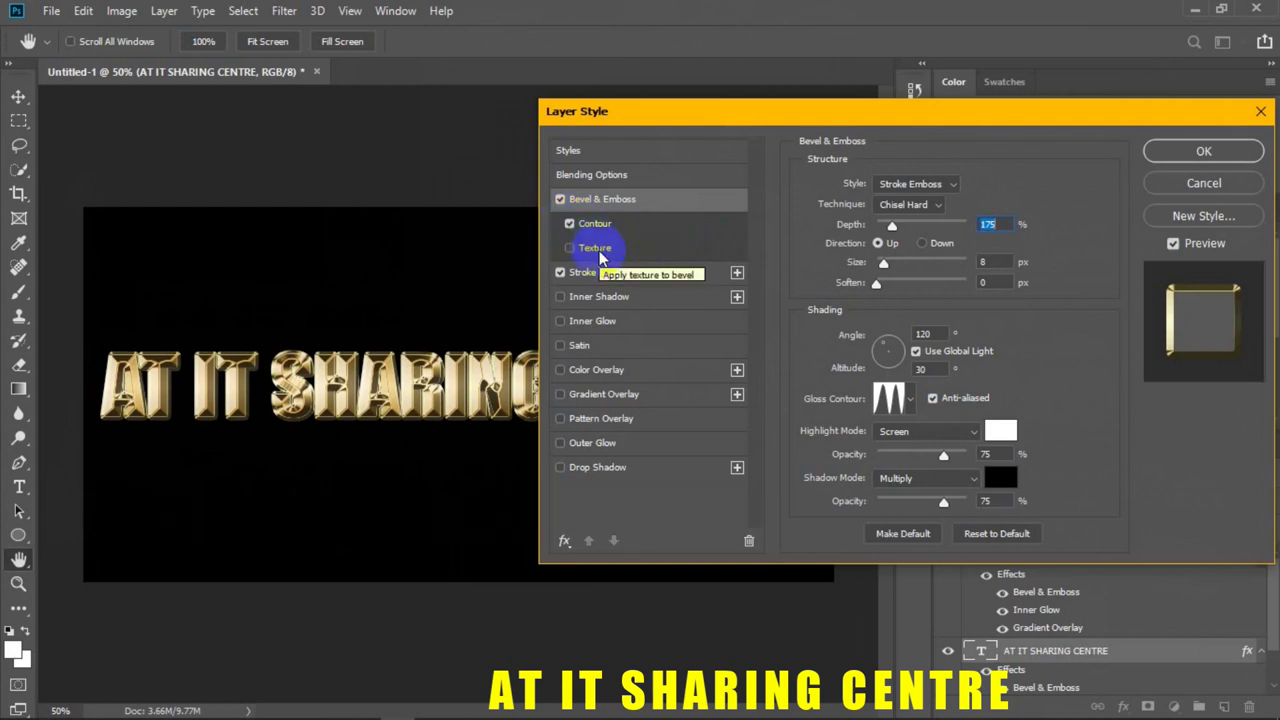
Turn on Outer Glow at 40% opacity with orange colour e8801f.
click(613, 446)
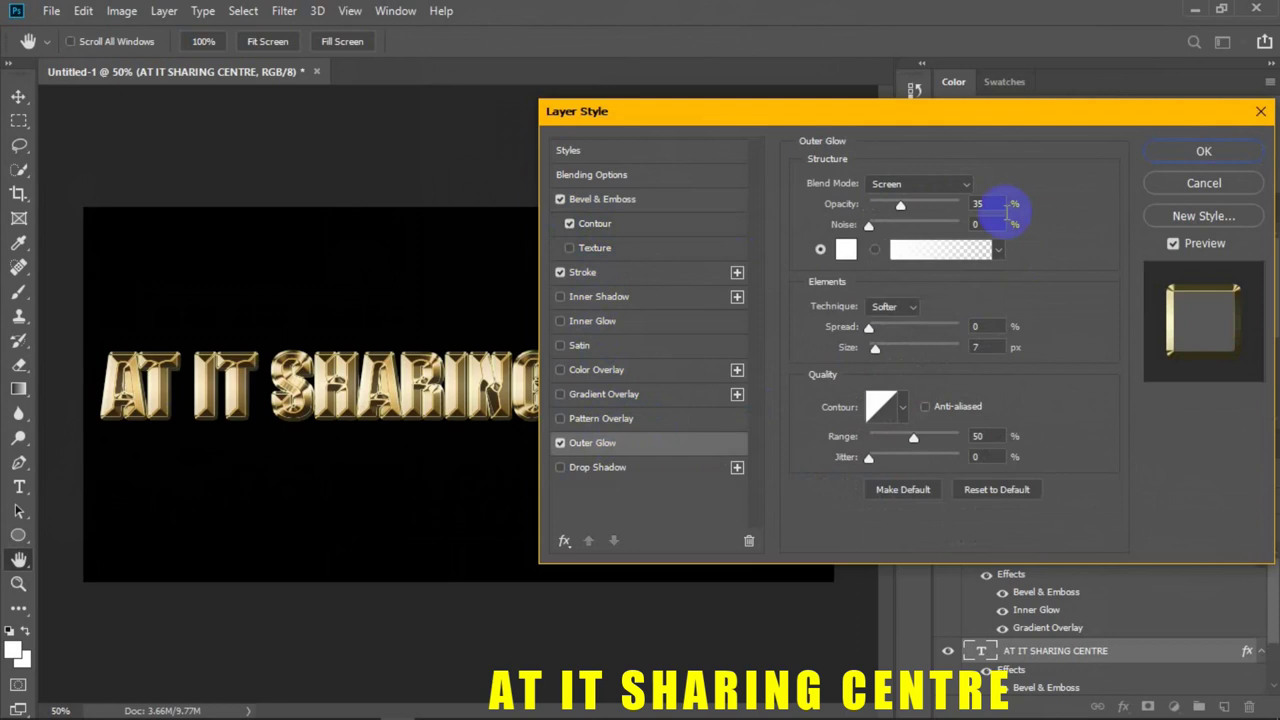
drag(901, 204, 902, 204)
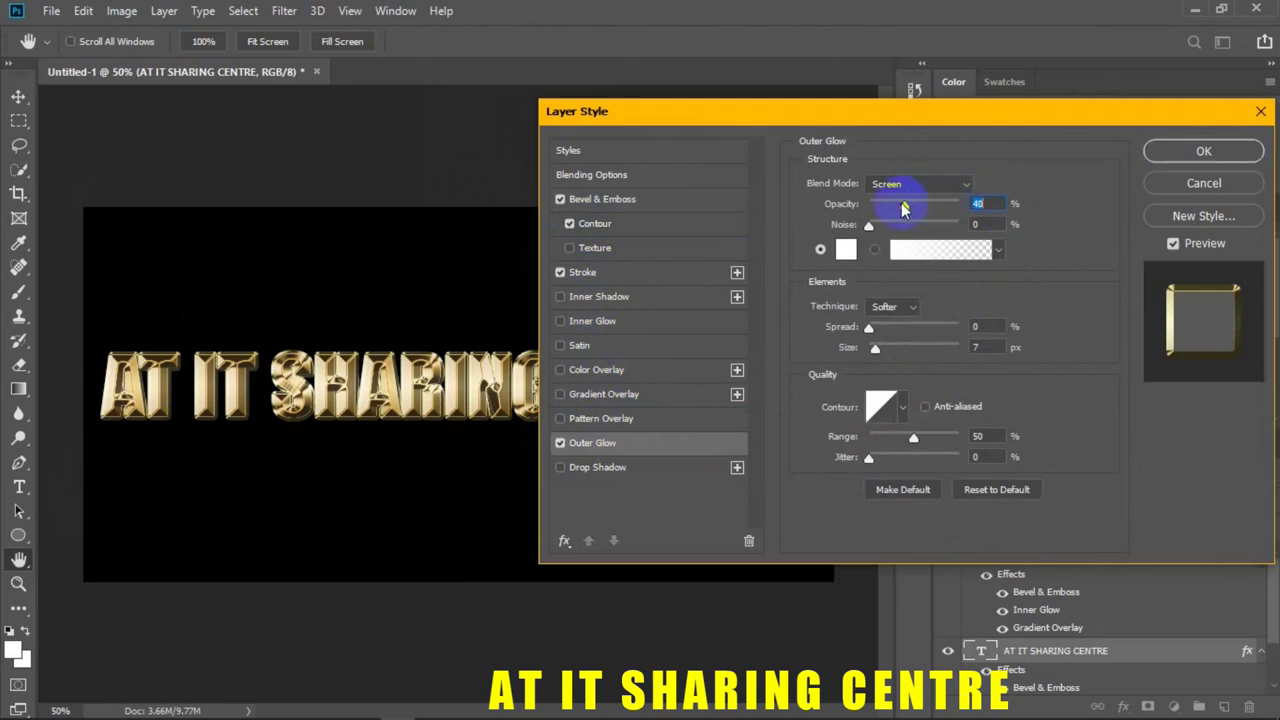
click(995, 224)
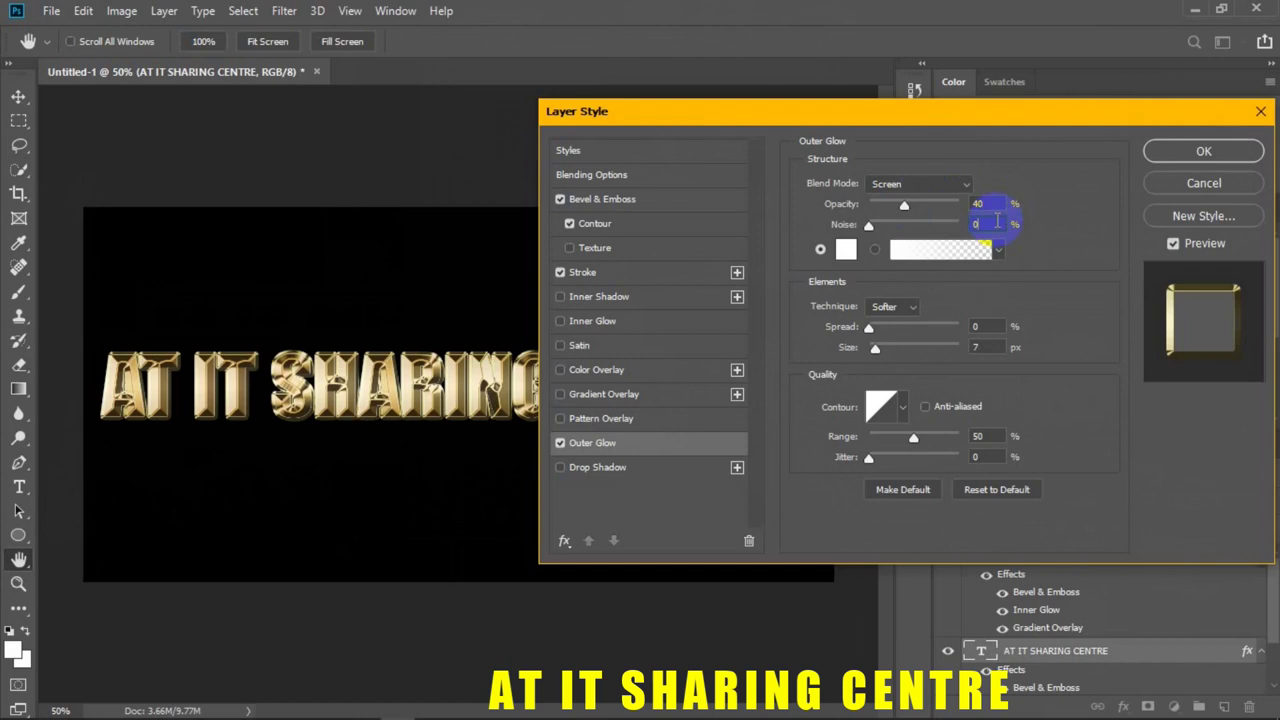
click(846, 249)
click(966, 443)
text(e)
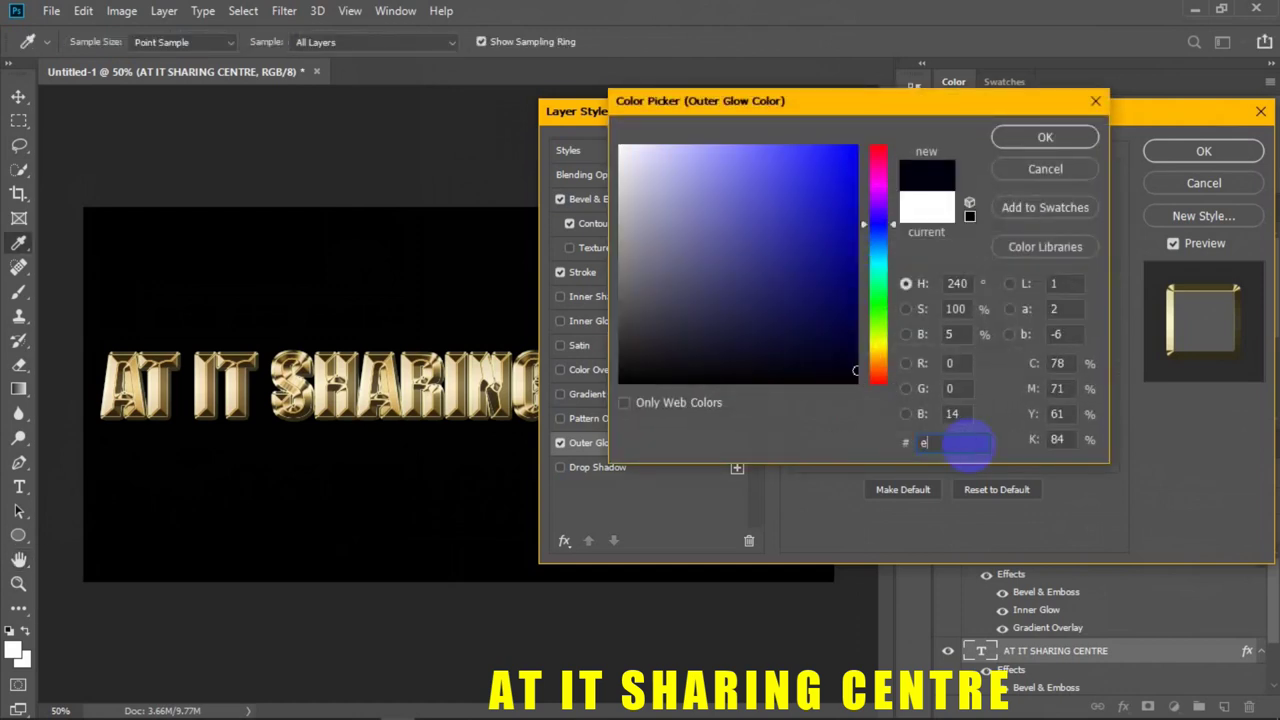
text(8801f)
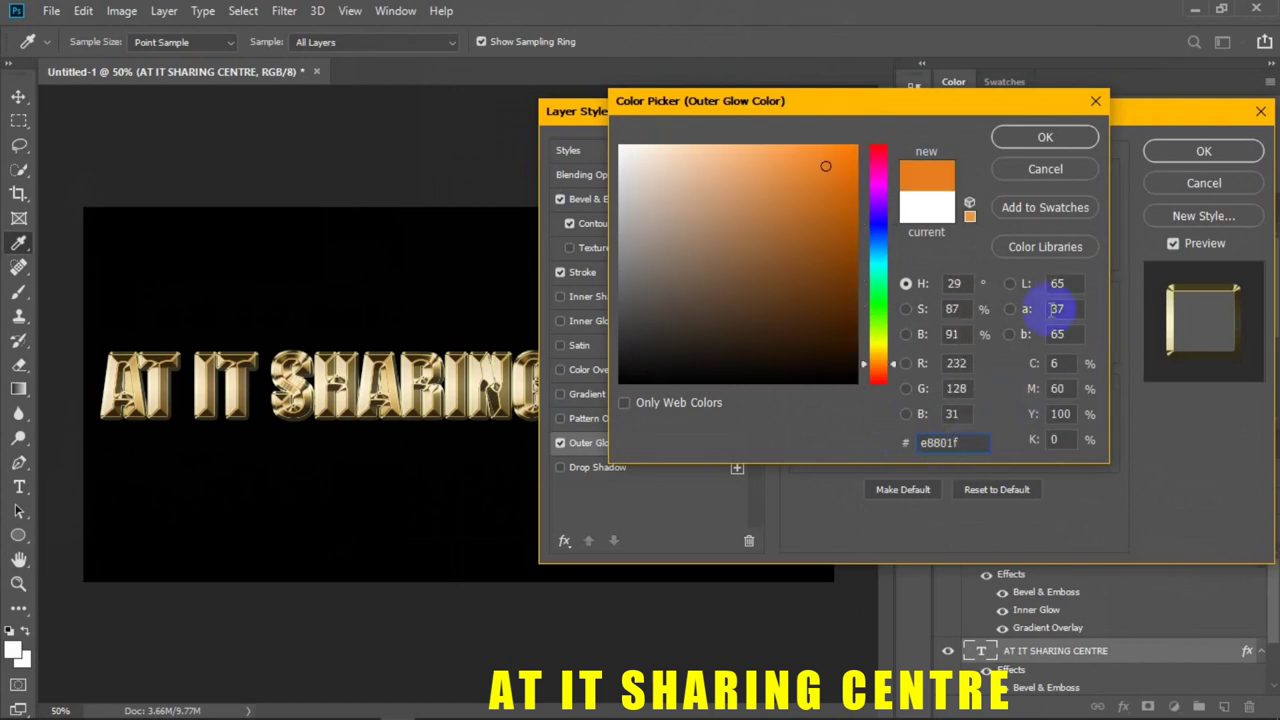
click(1050, 140)
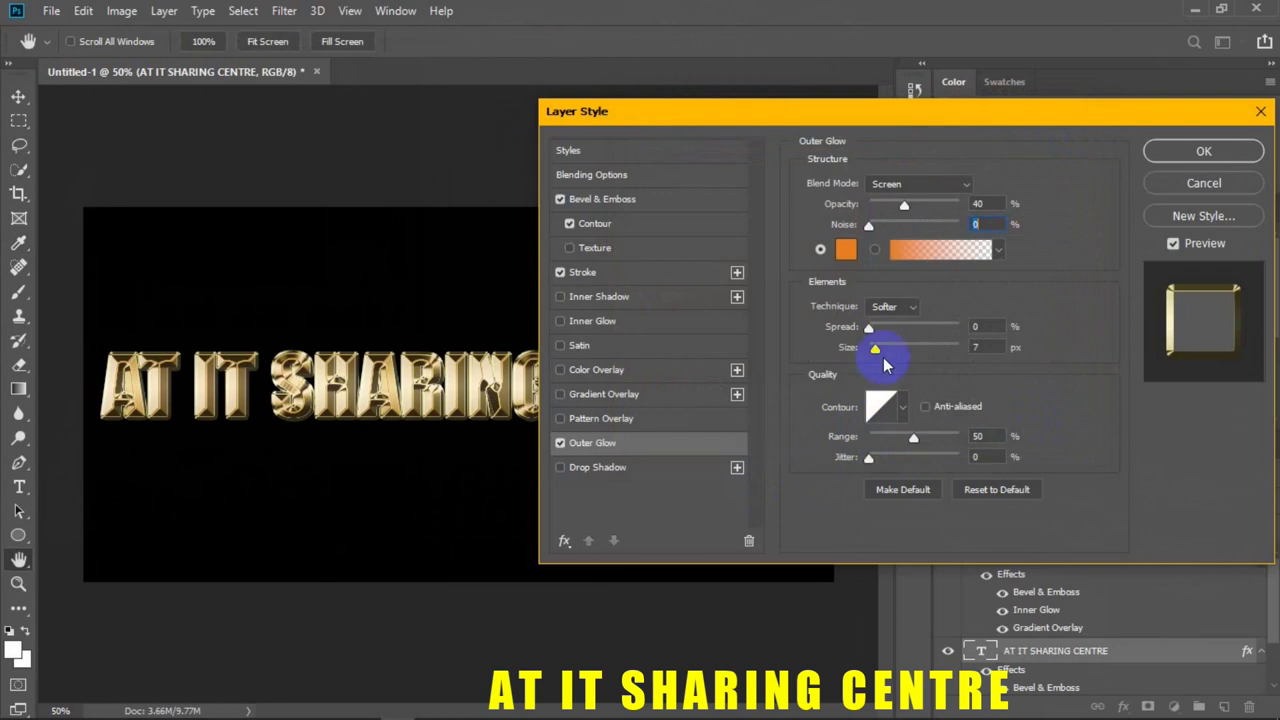
Set the outer glow size to 36 px.
click(876, 350)
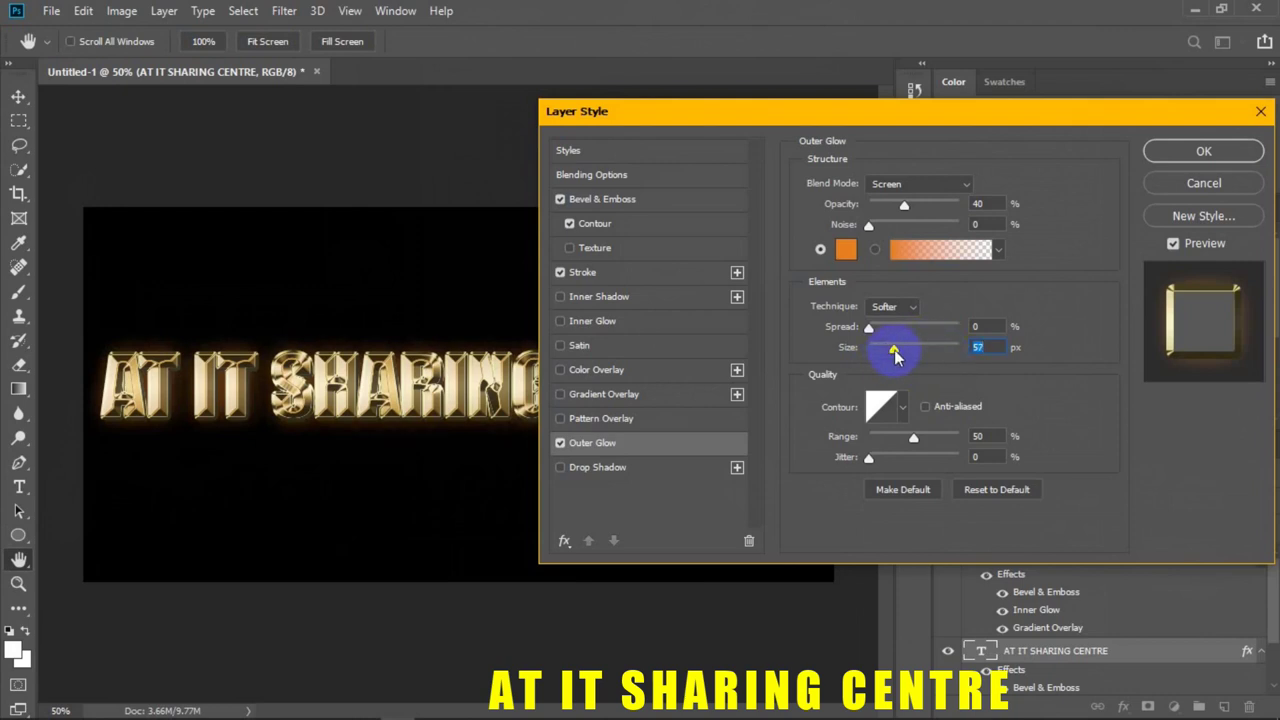
click(984, 347)
drag(888, 355, 895, 352)
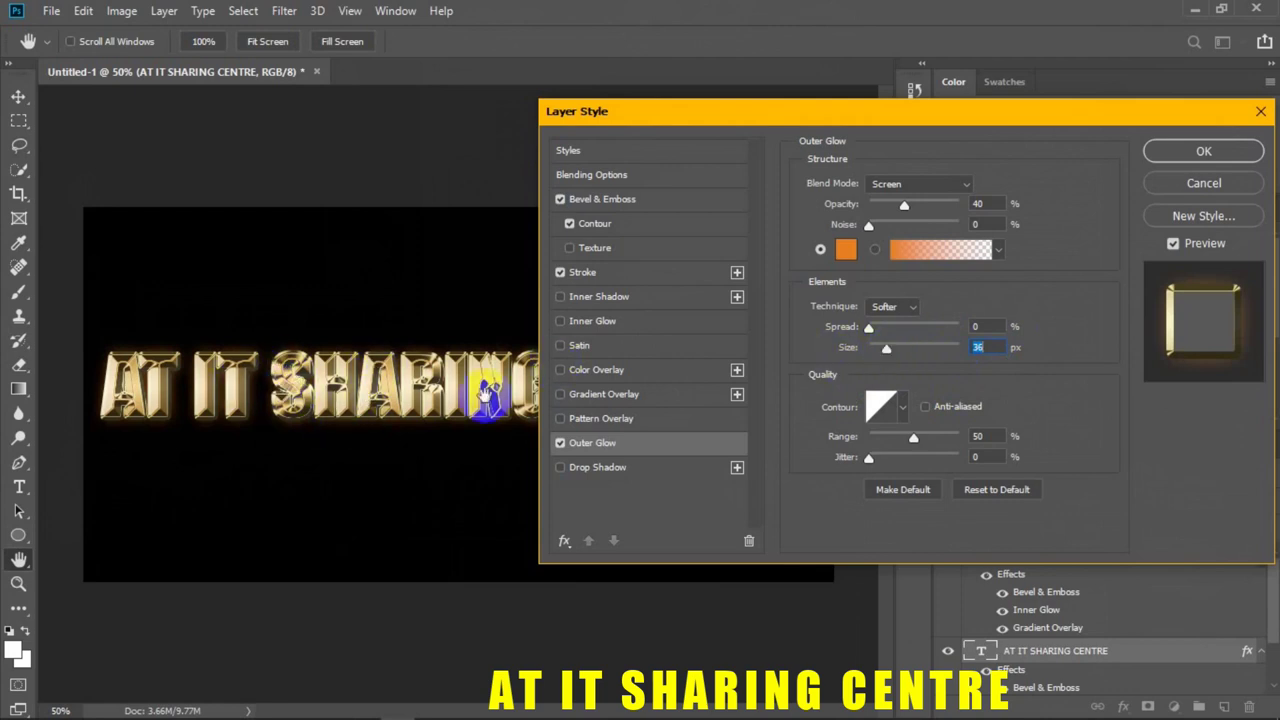
Apply the stroke, bevel and outer glow effects to the text layer.
click(1212, 152)
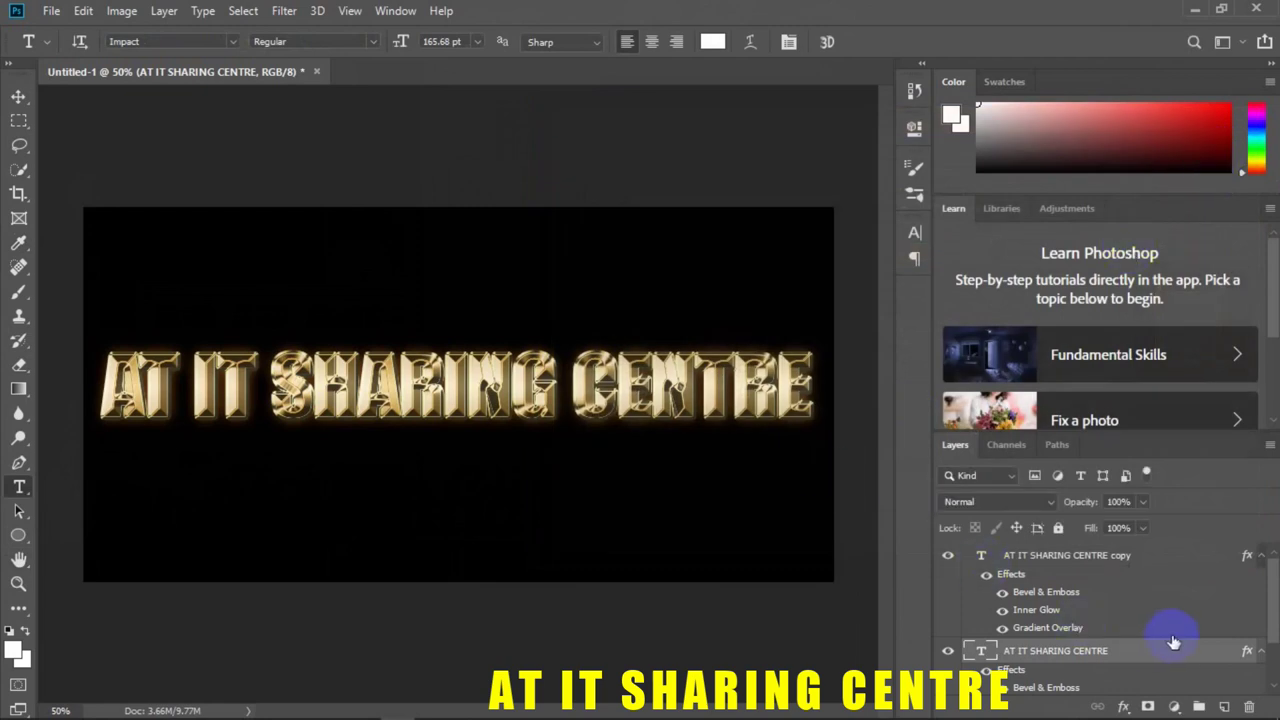
scroll(1146, 661, down, 2)
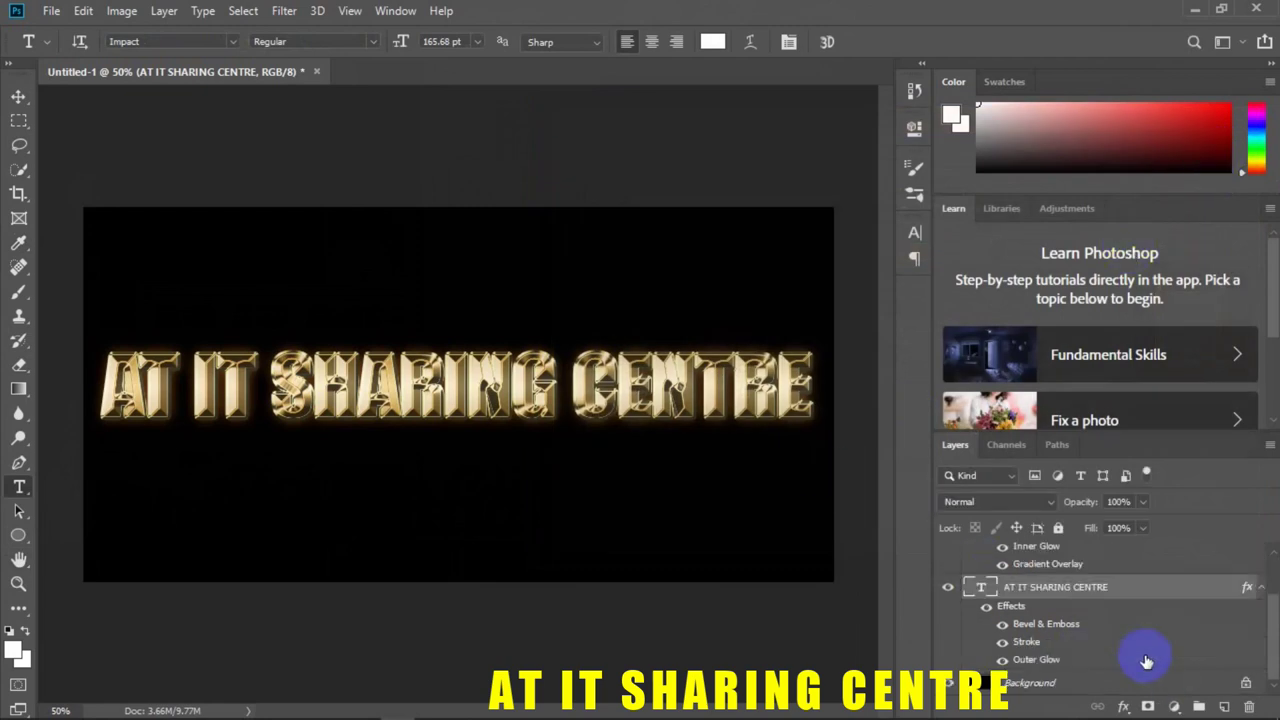
scroll(1146, 661, up, 2)
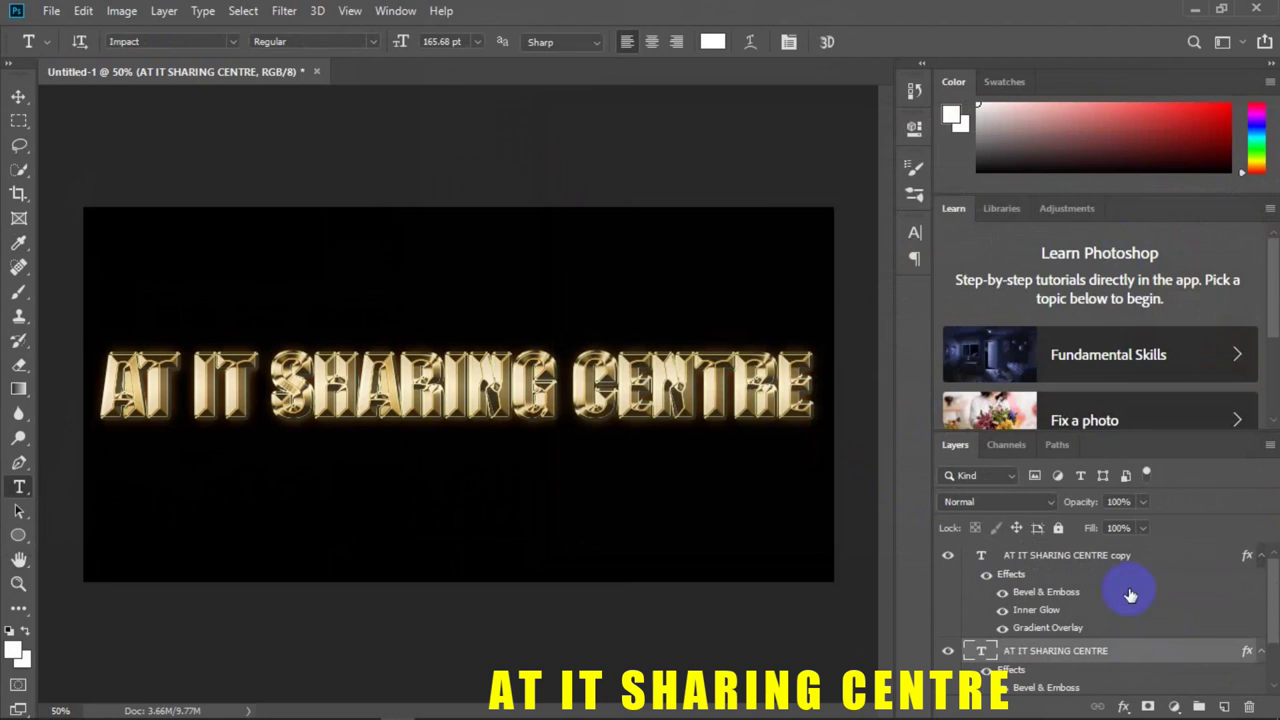
Add a new empty layer named Sparkles above the AT IT SHARING CENTRE copy layer.
click(1087, 555)
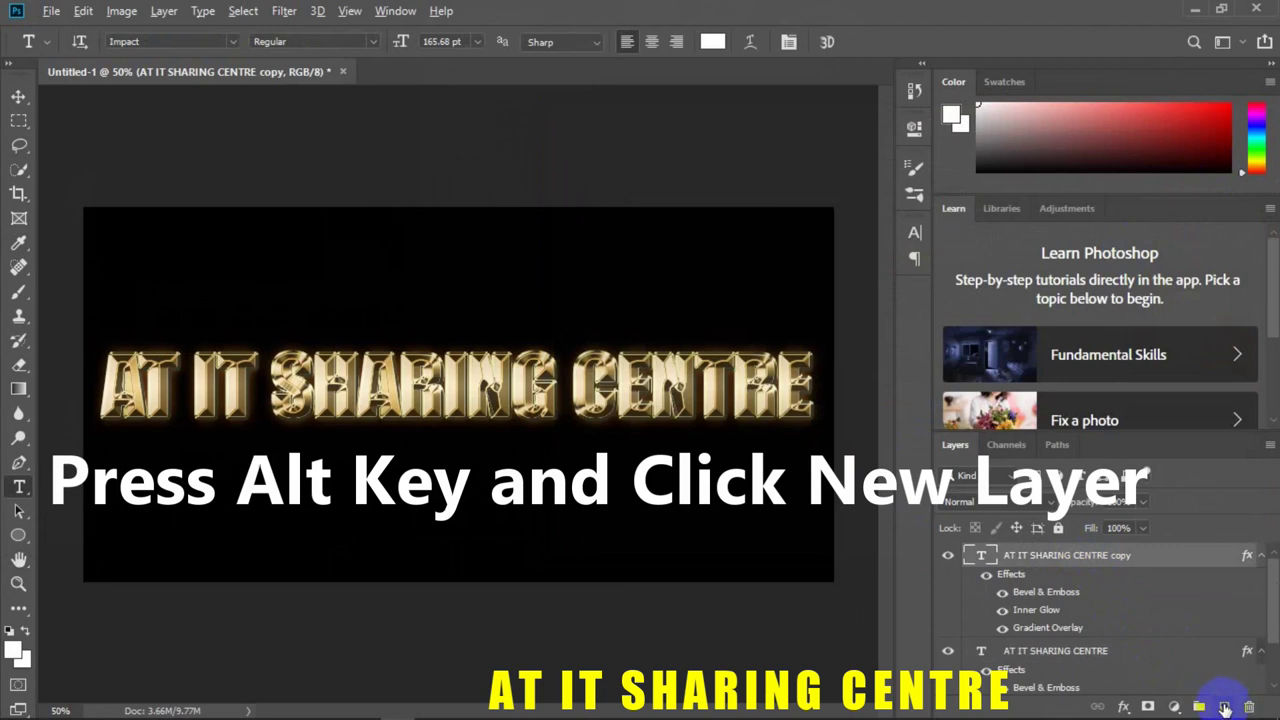
alt+click(1224, 707)
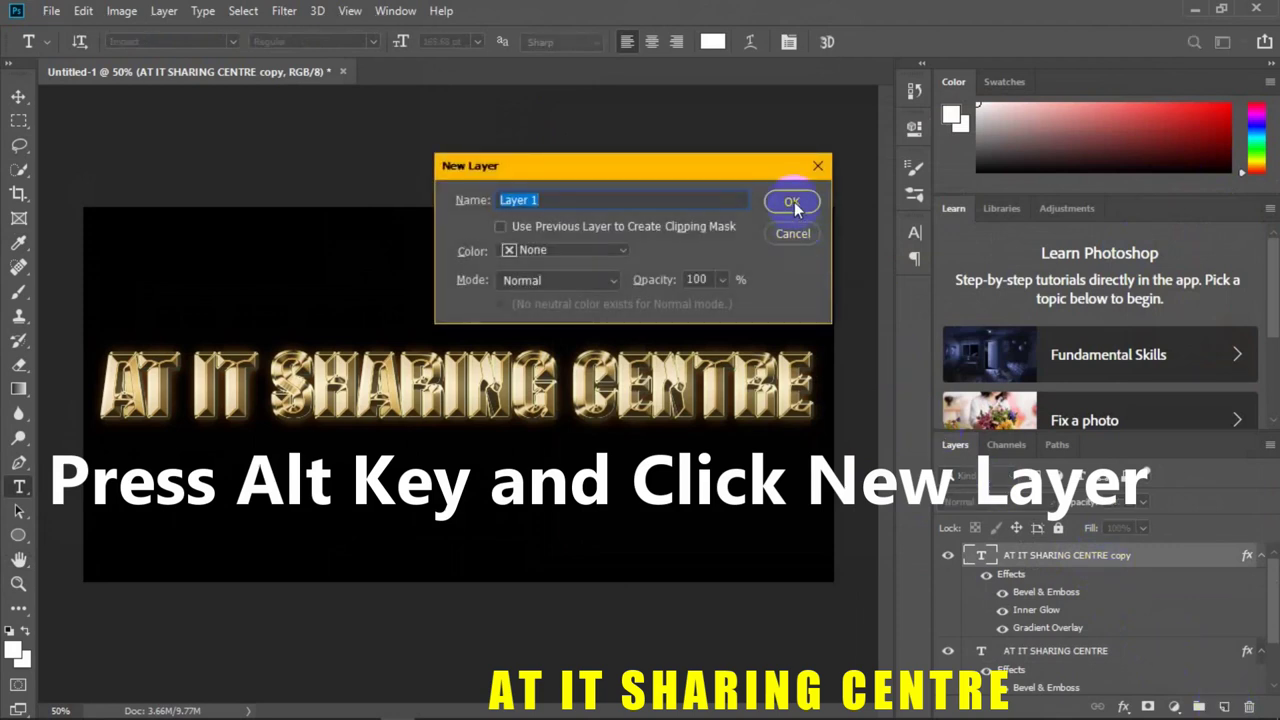
text(Sparkles)
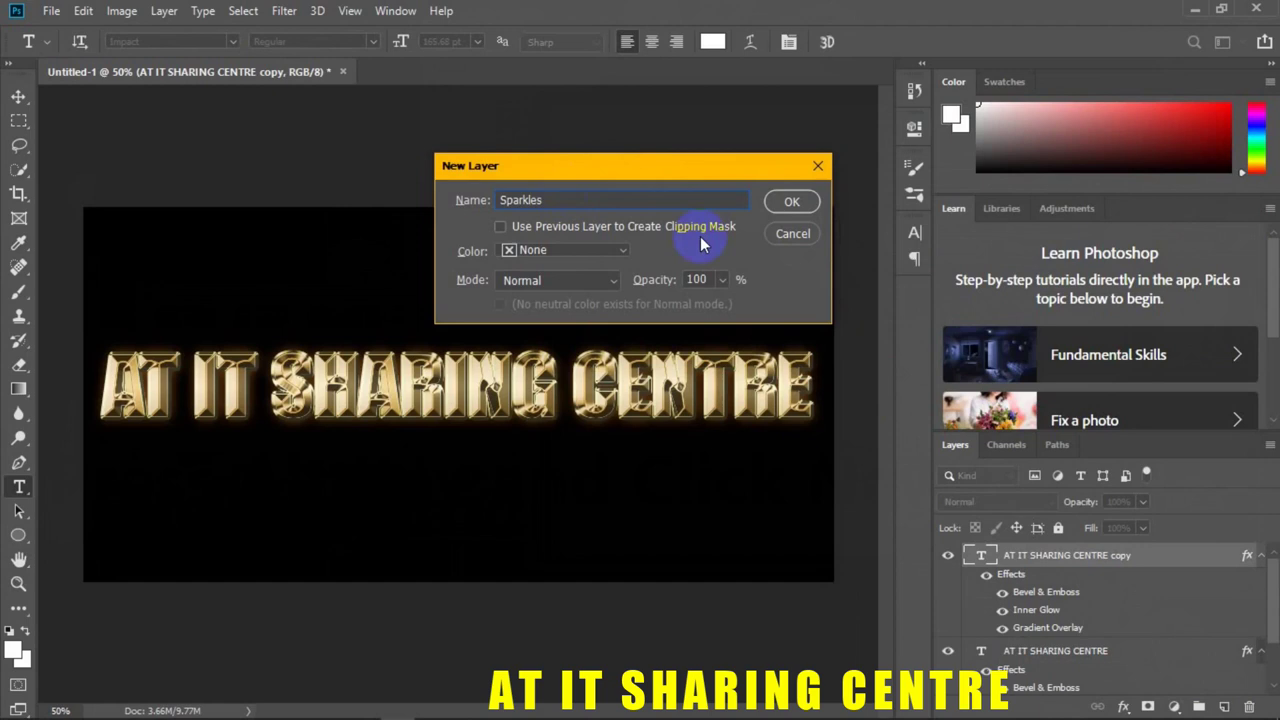
click(790, 203)
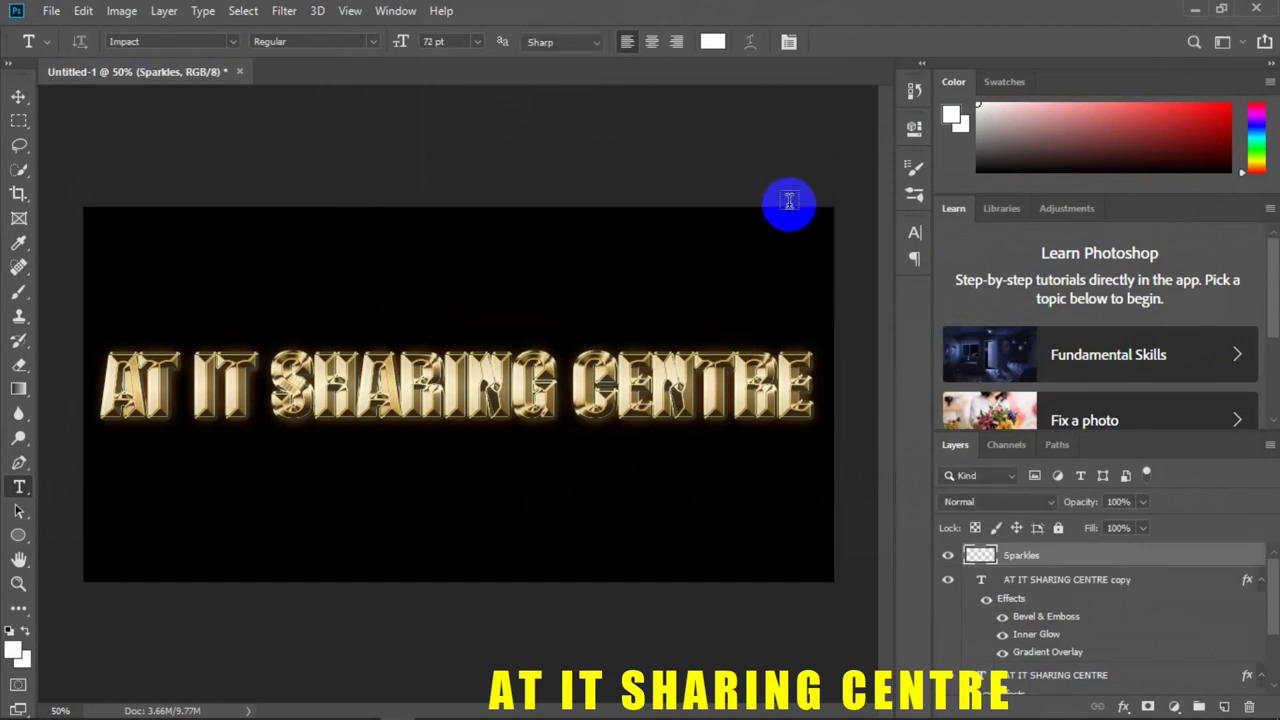
Make the Sparkles layer the active layer for painting.
click(1070, 582)
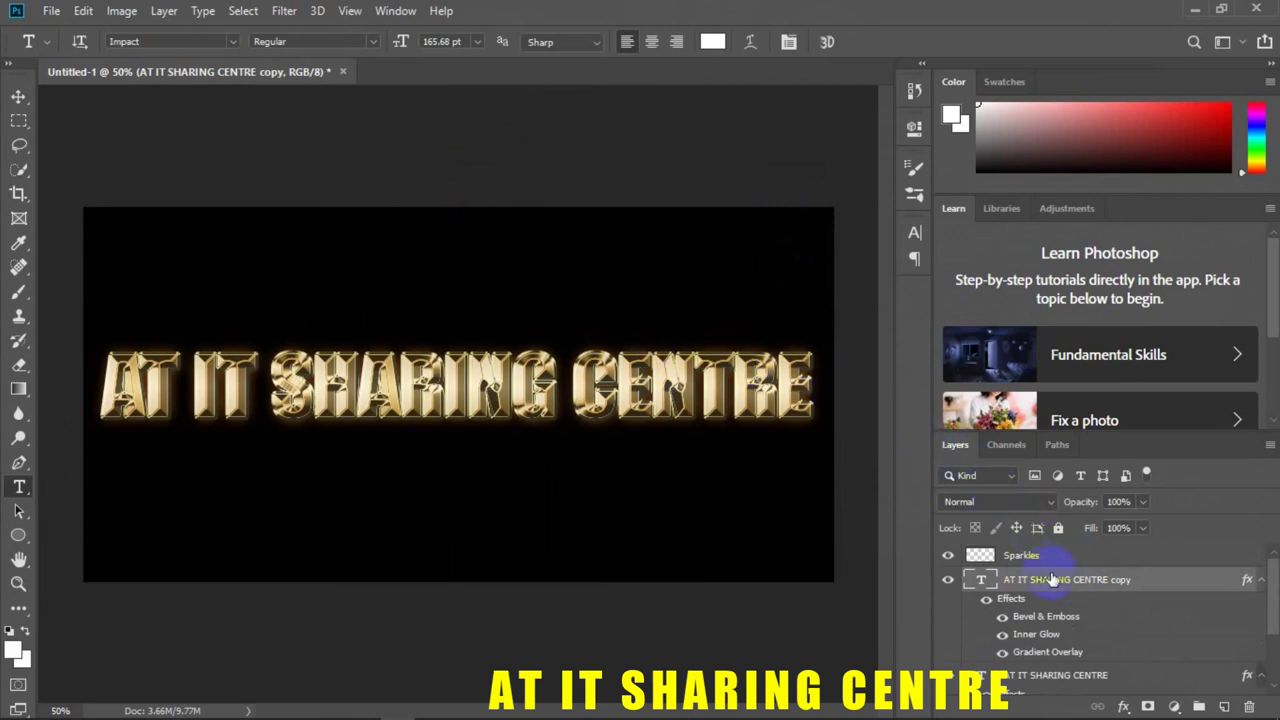
key(alt+bracketleft)
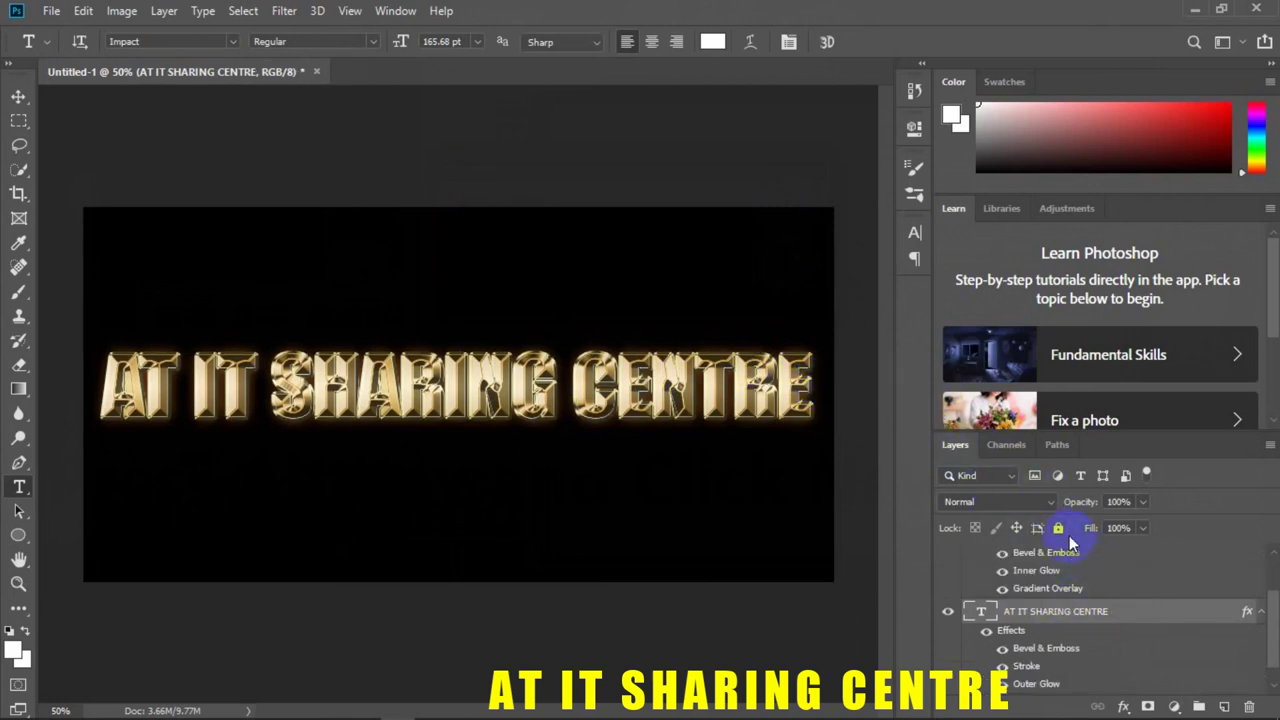
key(alt+bracketright)
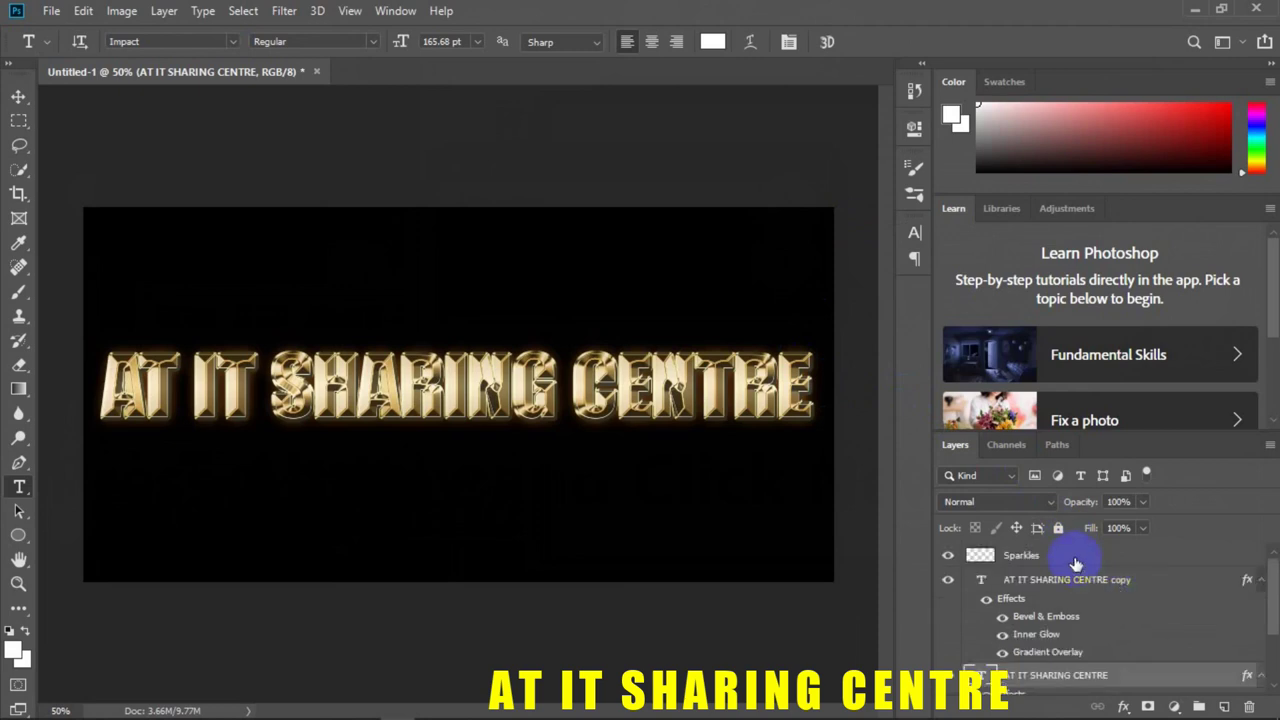
click(1080, 560)
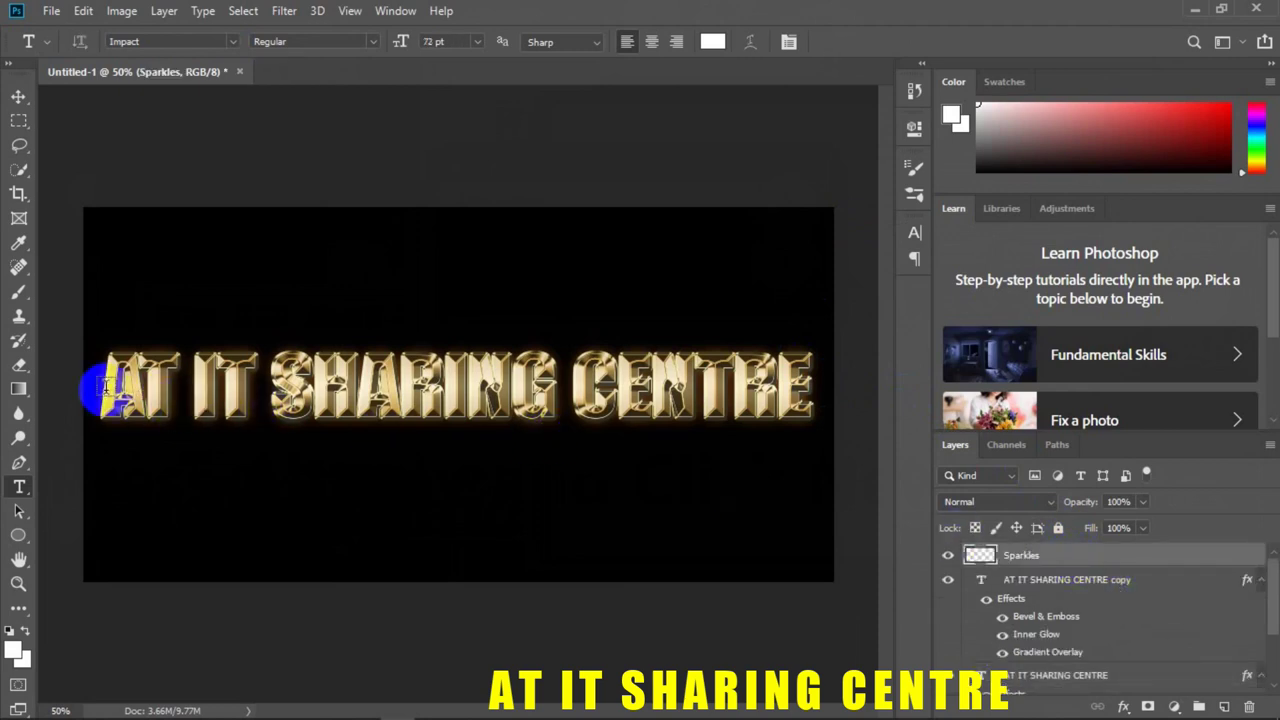
Switch to the Brush tool and browse the brush preset folders.
click(27, 297)
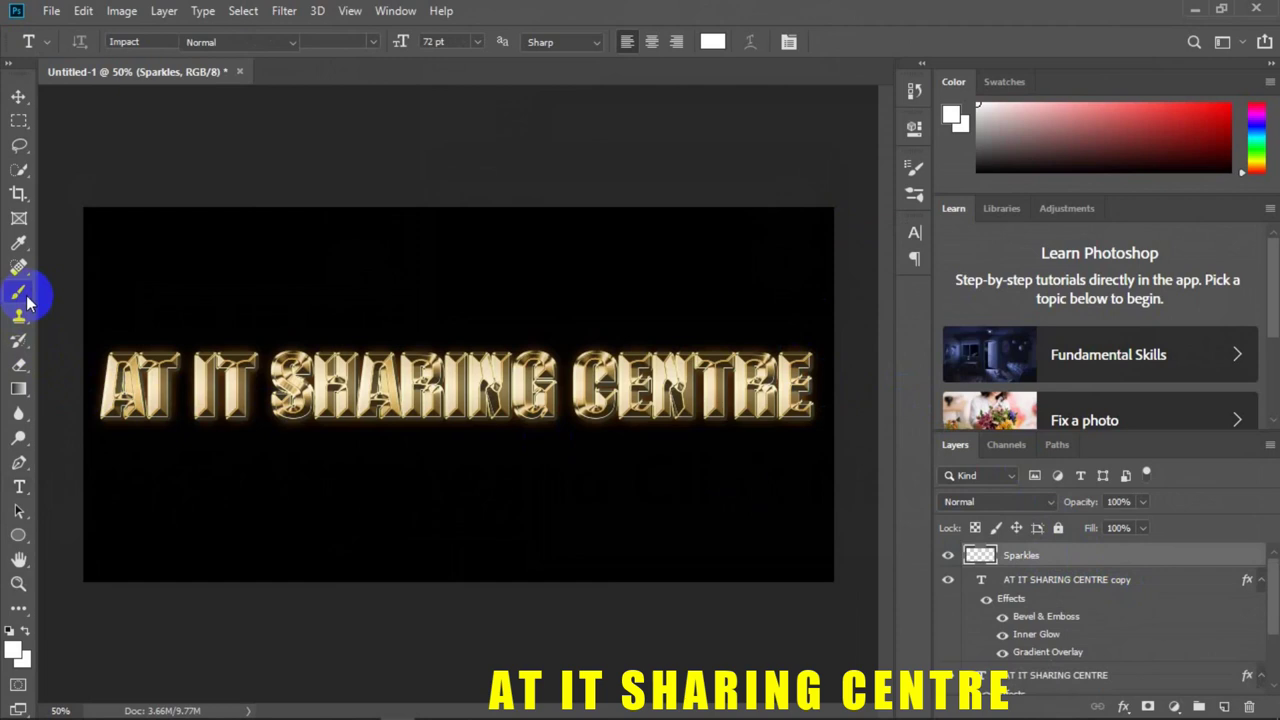
click(143, 300)
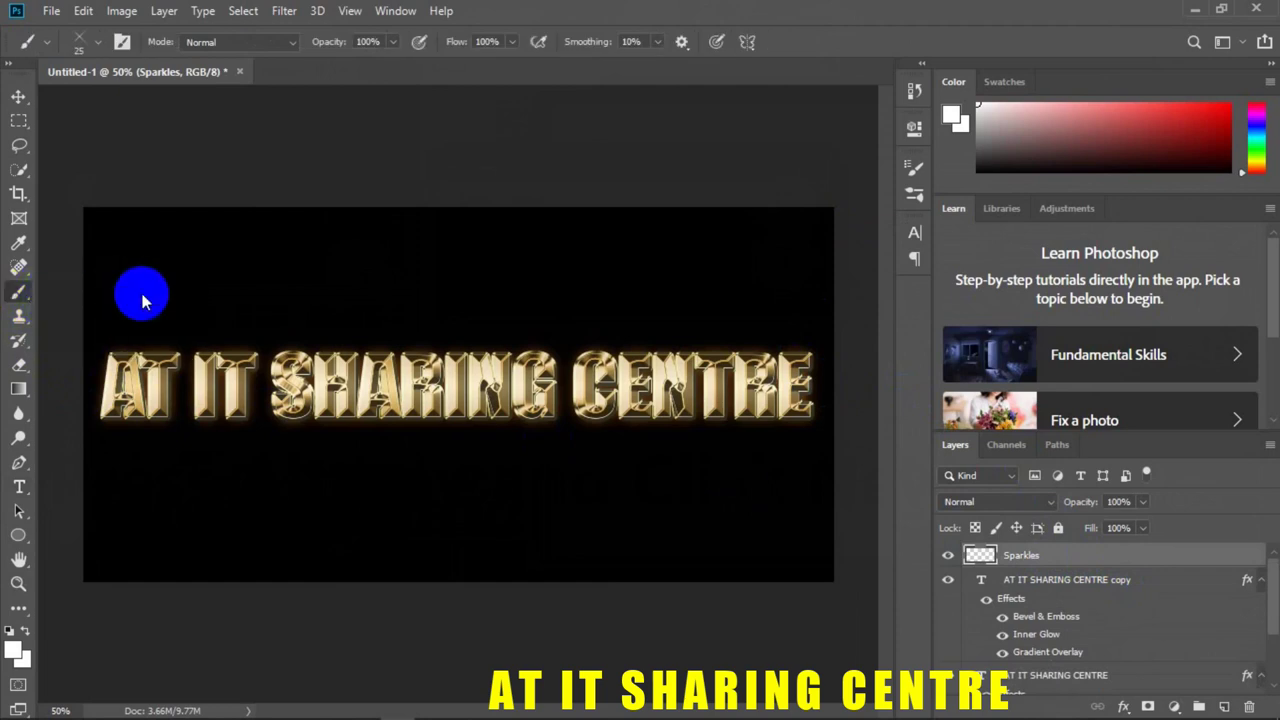
click(100, 44)
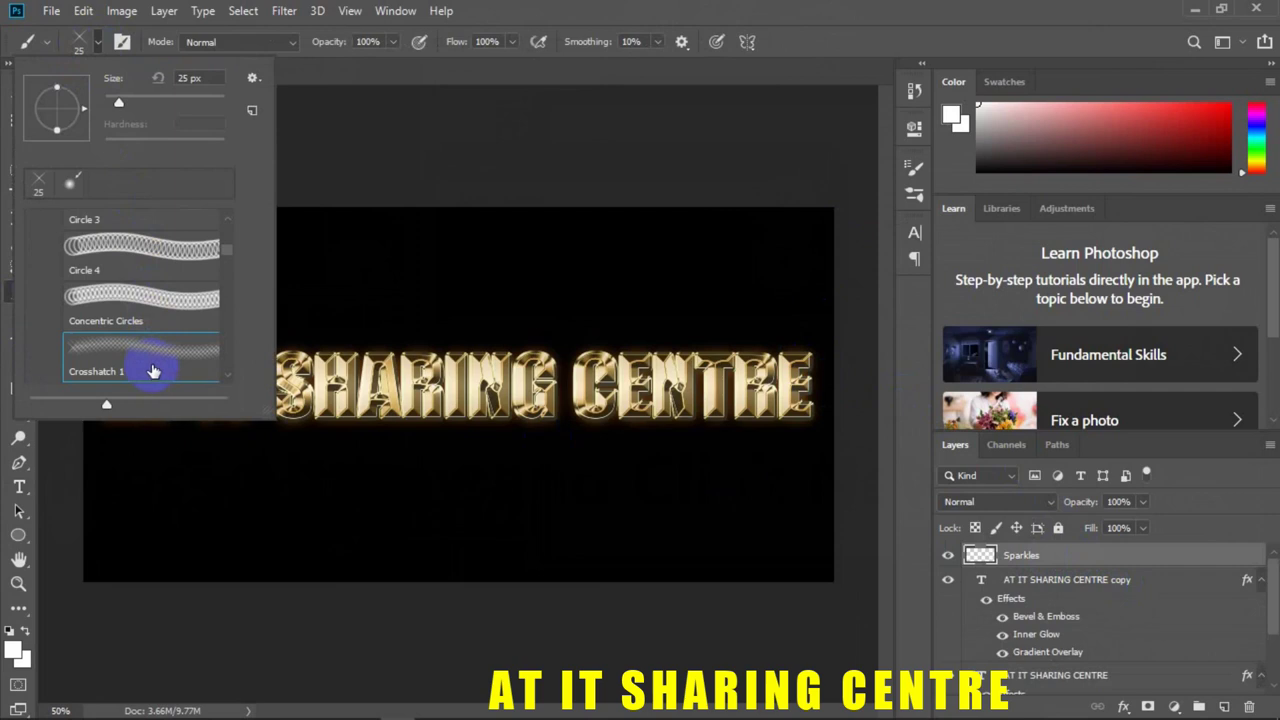
scroll(153, 371, up, 1)
scroll(151, 343, up, 1)
scroll(151, 331, up, 1)
scroll(175, 310, up, 1)
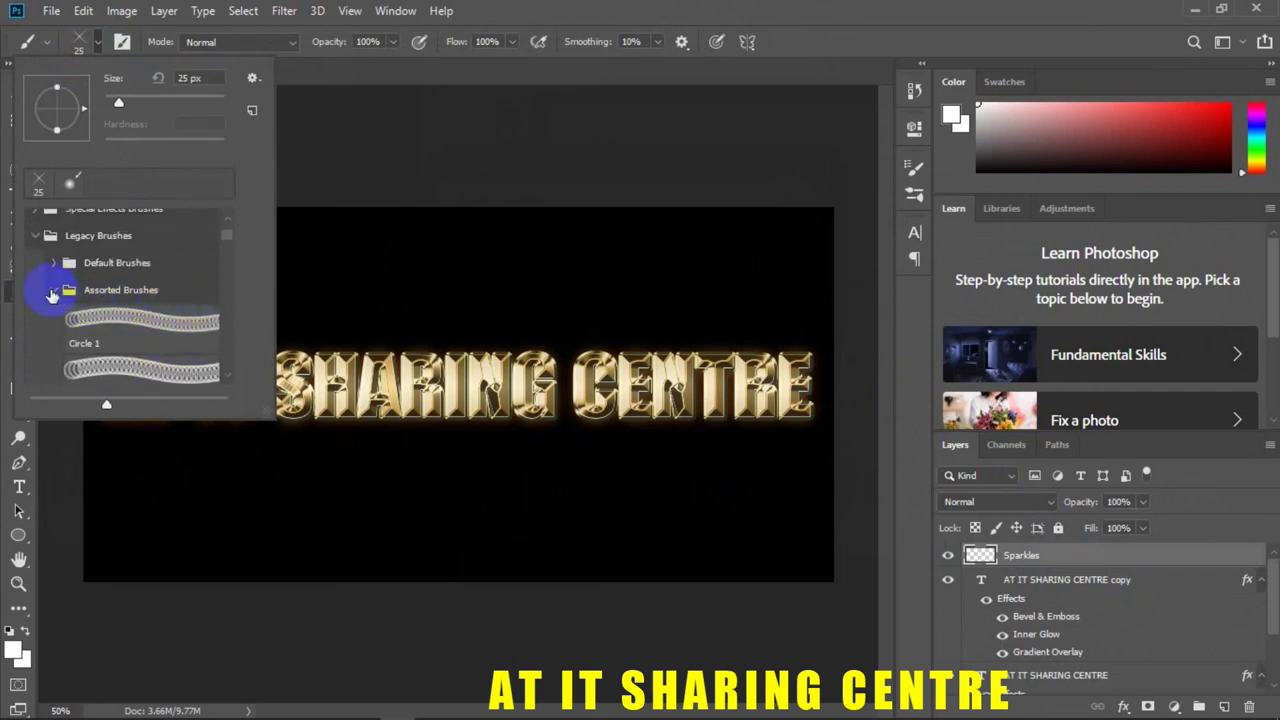
click(52, 292)
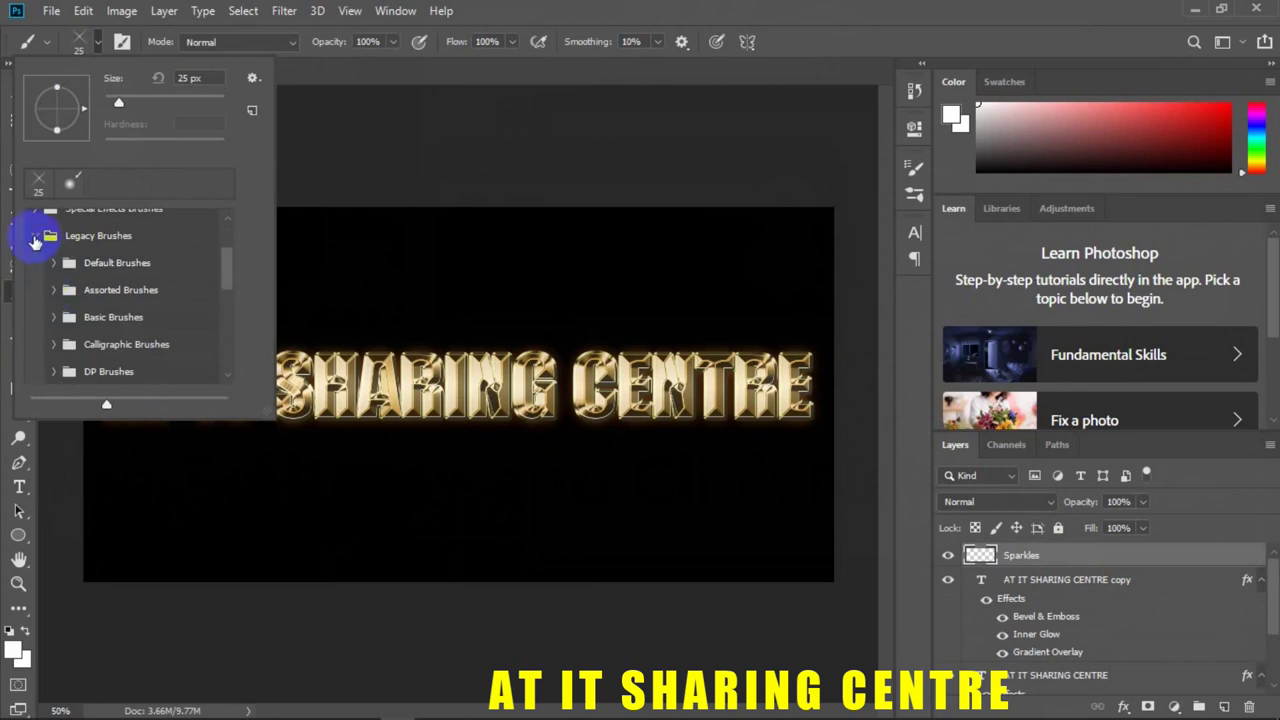
click(36, 236)
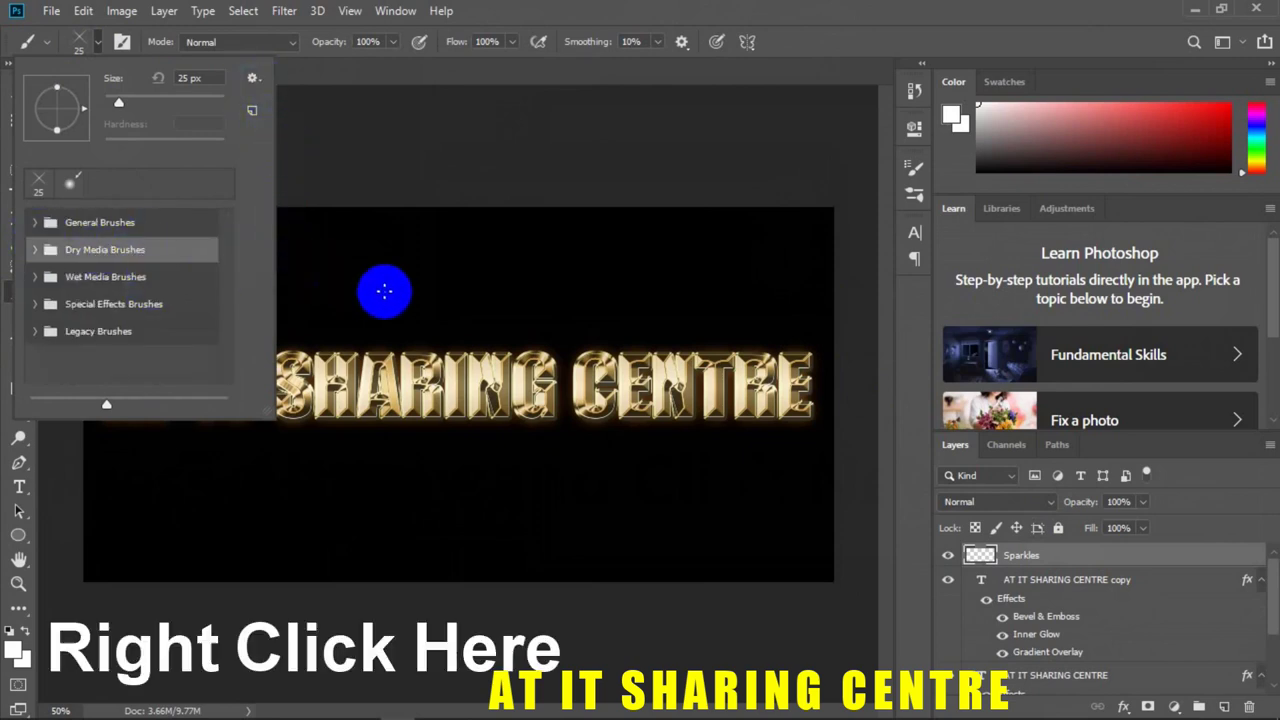
Pick the 90 px sparkle brush from Legacy Brushes > Assorted Brushes and stamp a sparkle on the A.
right_click(390, 298)
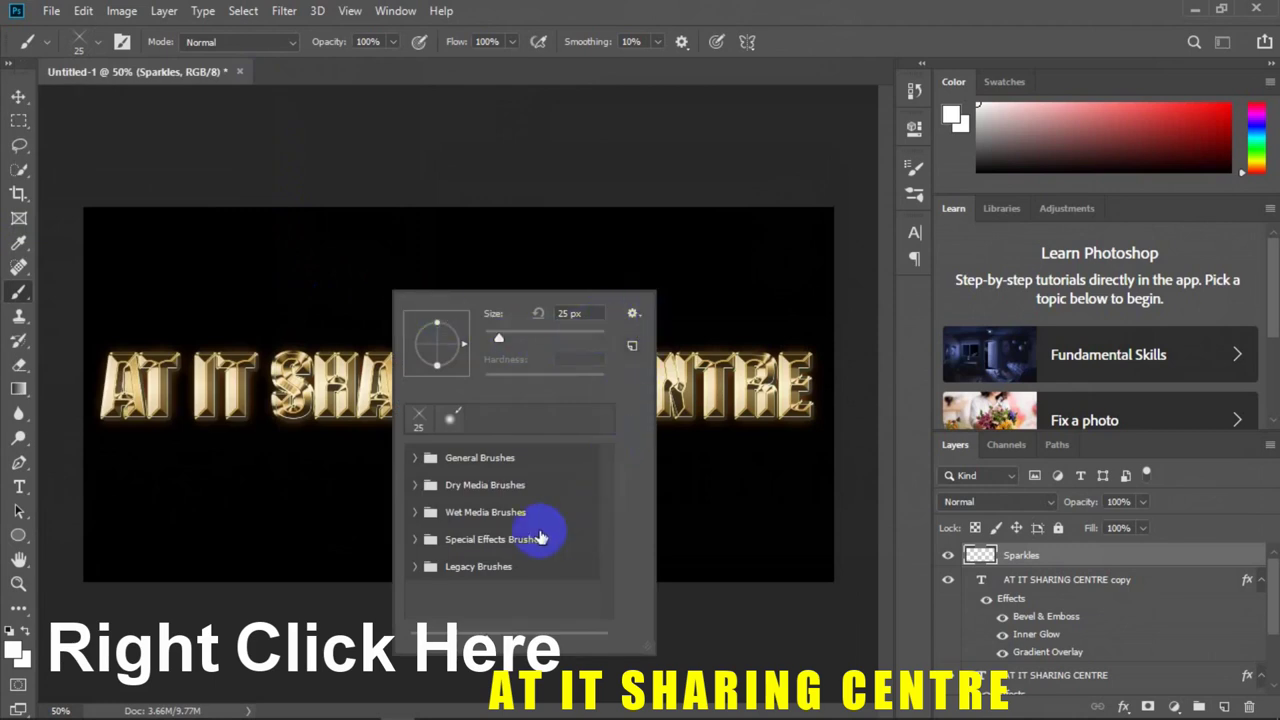
click(414, 566)
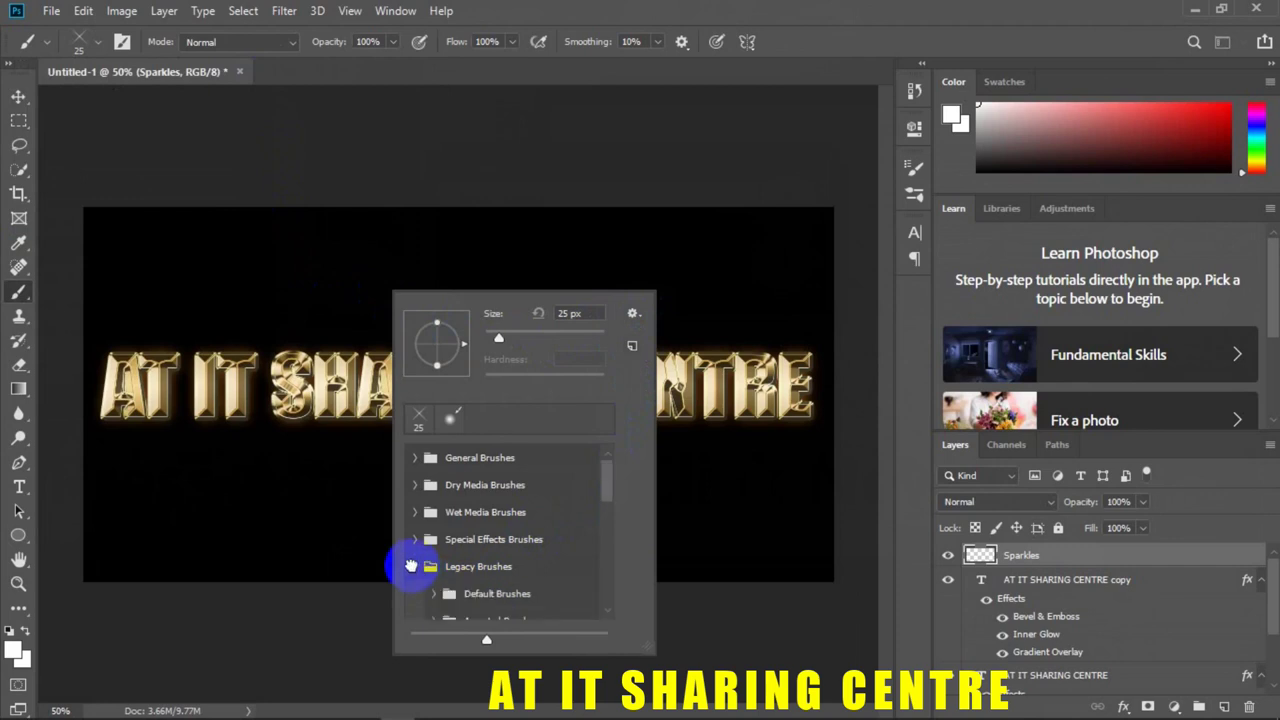
scroll(500, 585, down, 2)
scroll(510, 585, down, 1)
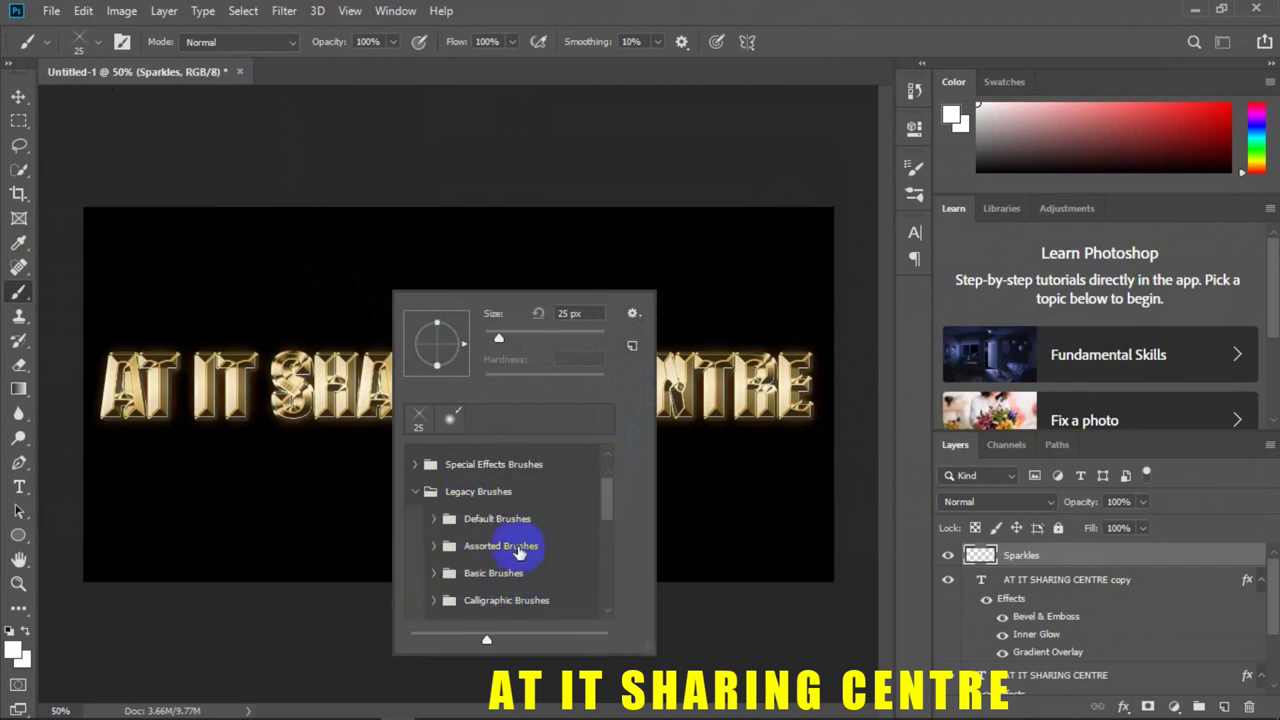
click(430, 546)
scroll(520, 545, down, 2)
scroll(520, 552, down, 2)
scroll(520, 552, down, 1)
scroll(518, 558, down, 1)
scroll(516, 564, down, 1)
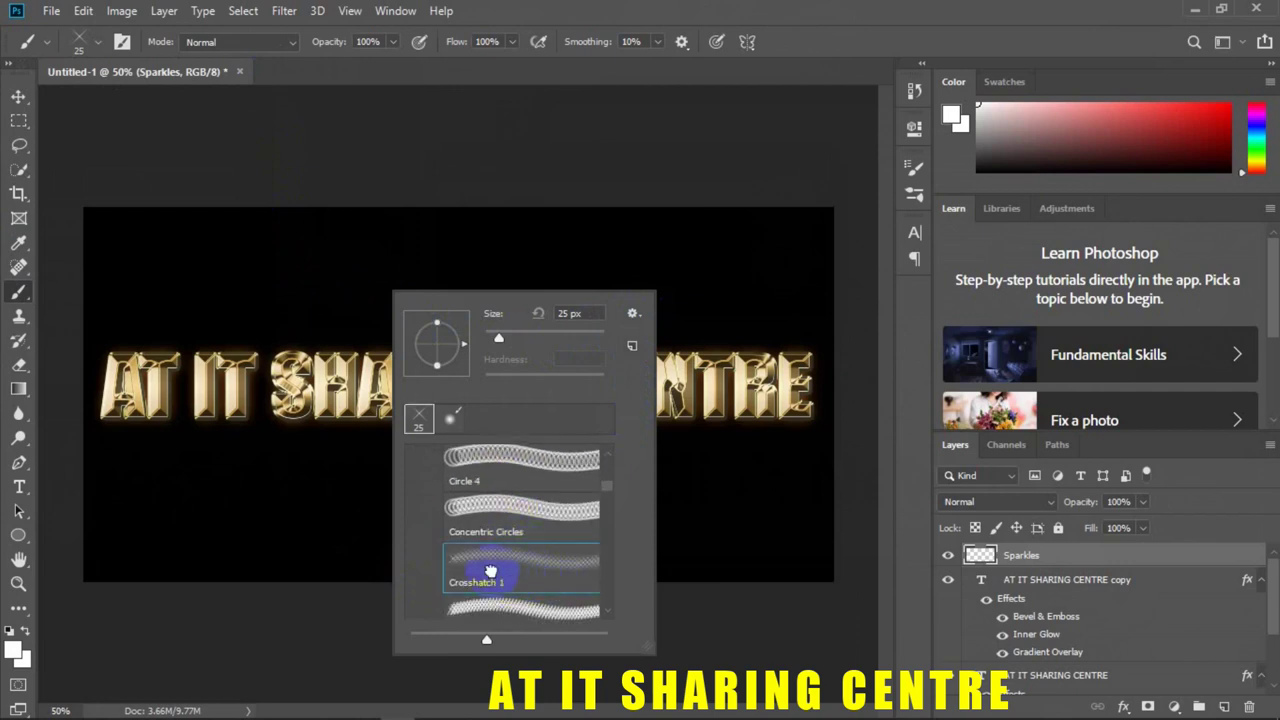
double_click(491, 571)
click(152, 360)
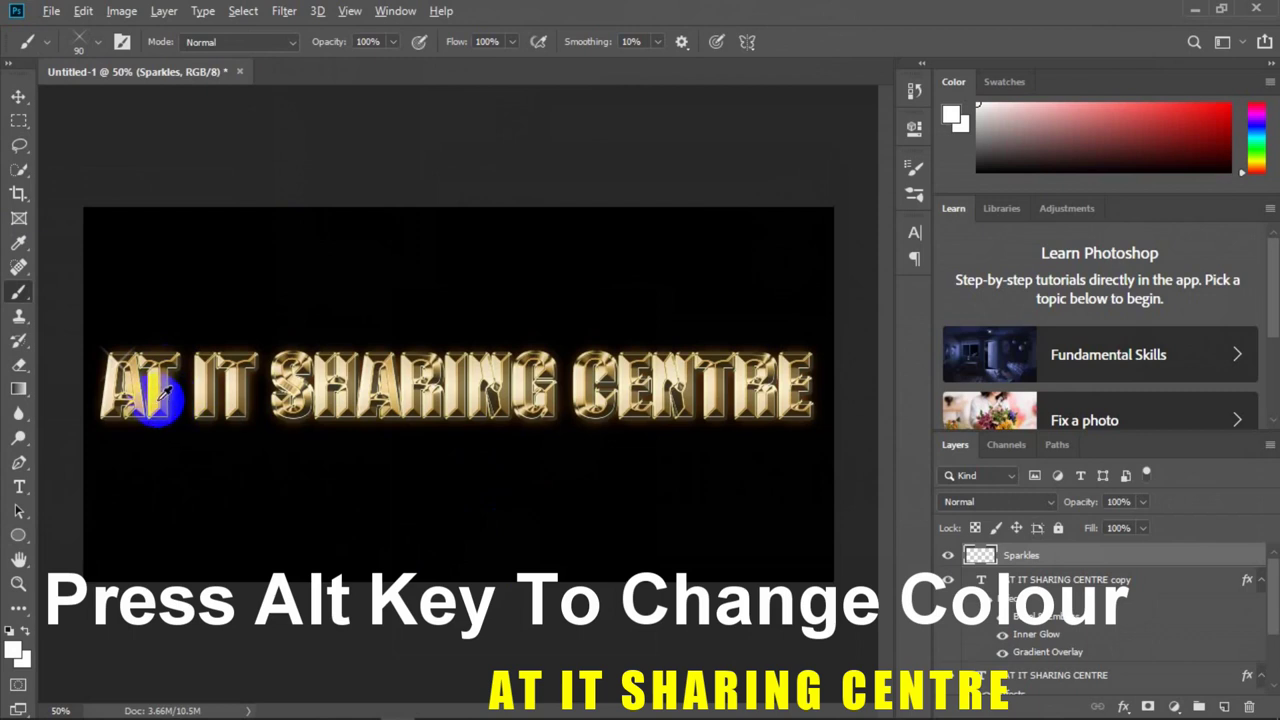
Sample the gold lettering colour and stamp eight sparkles across AT IT SHARING CENTRE.
alt+click(157, 400)
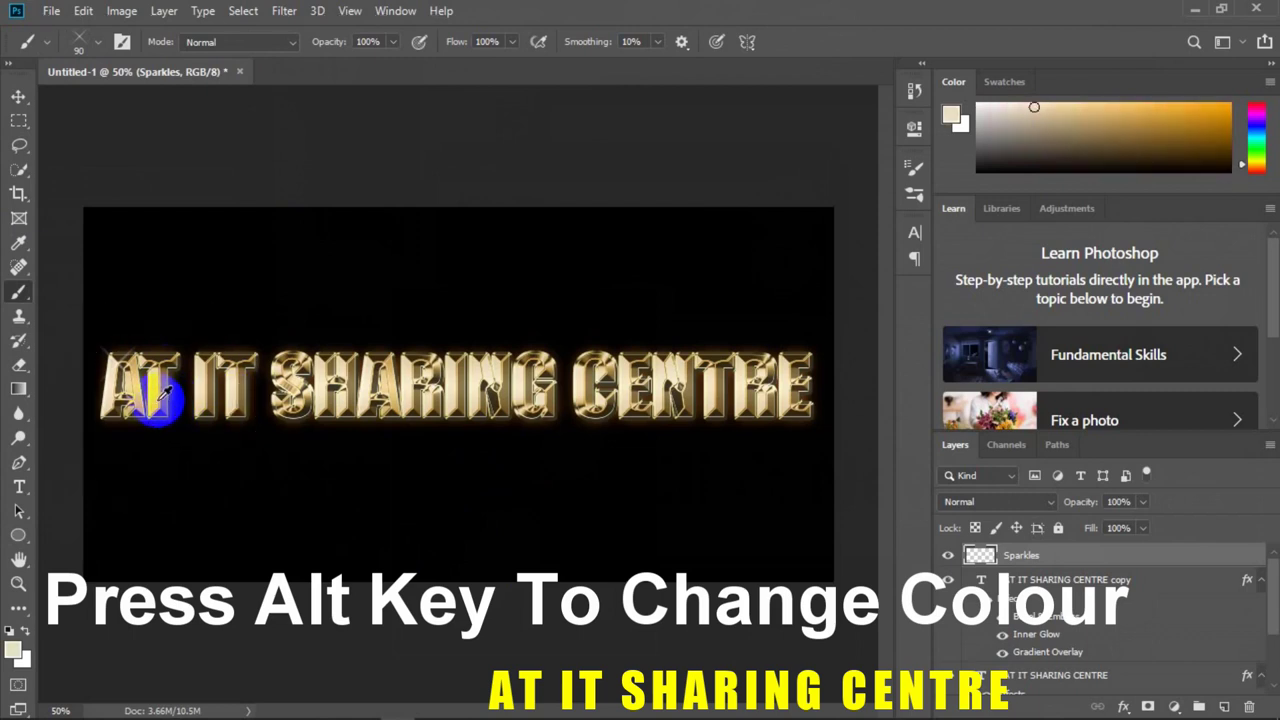
click(112, 358)
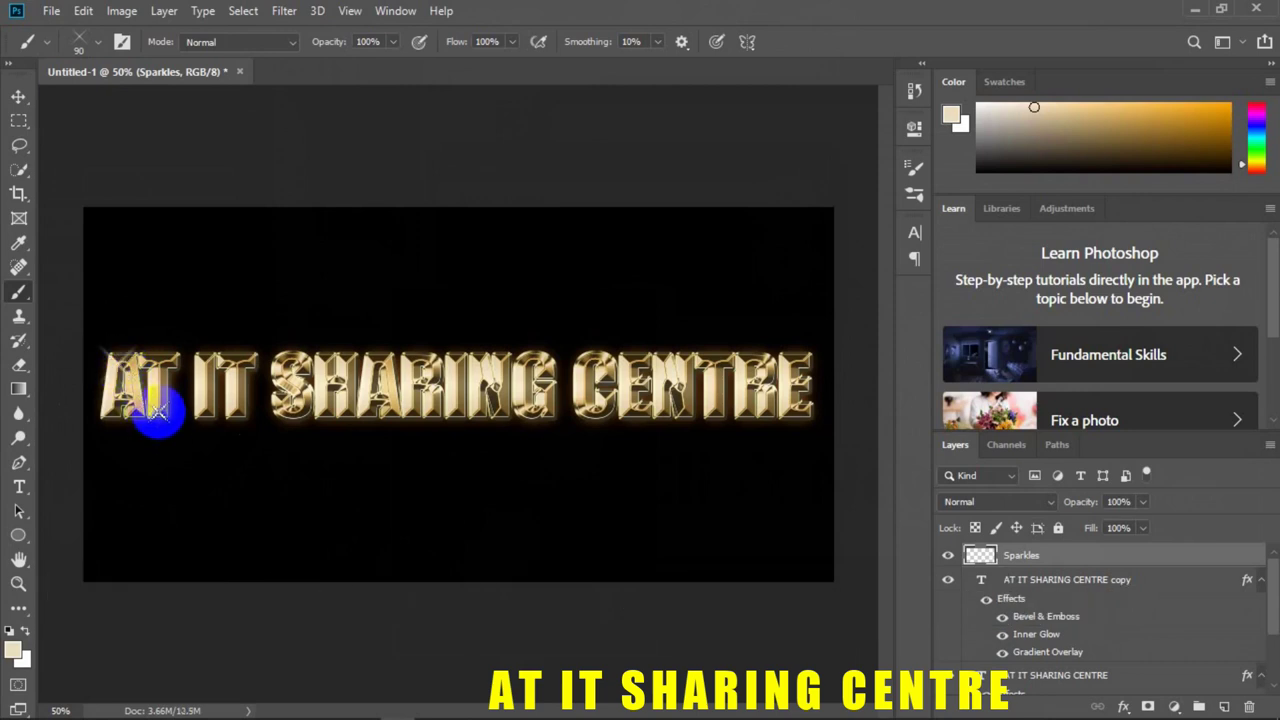
click(186, 362)
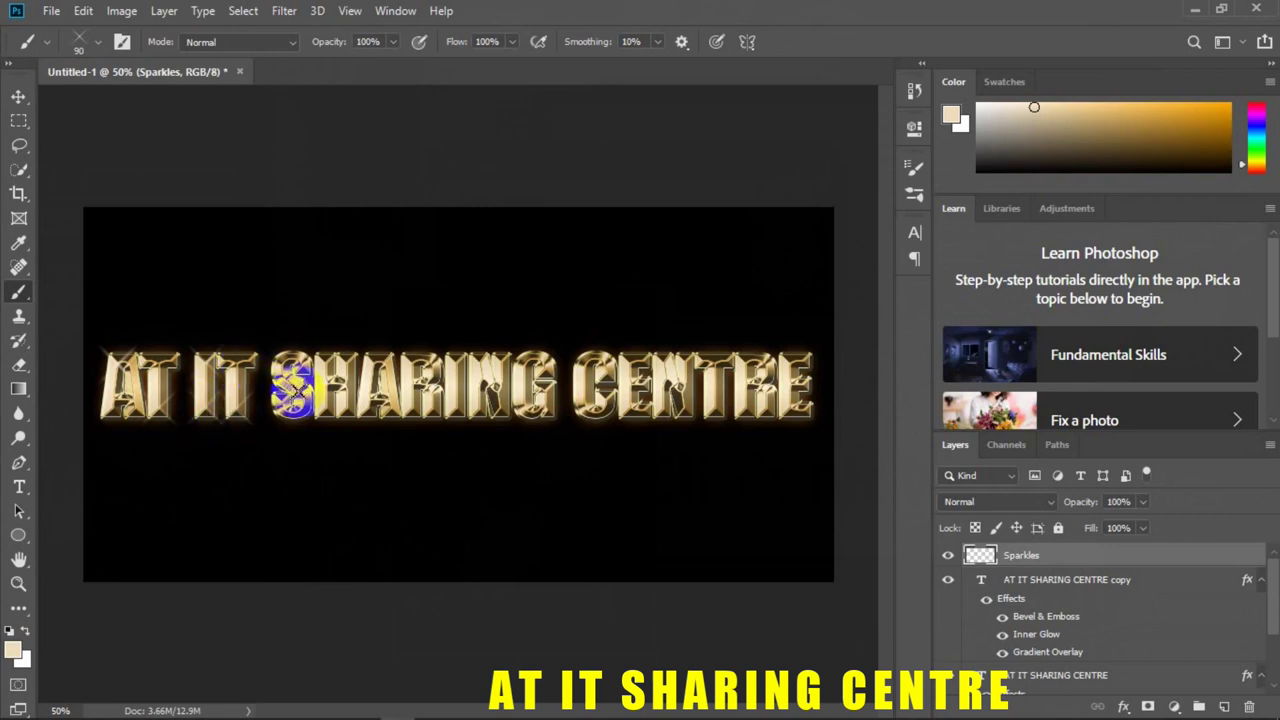
click(325, 357)
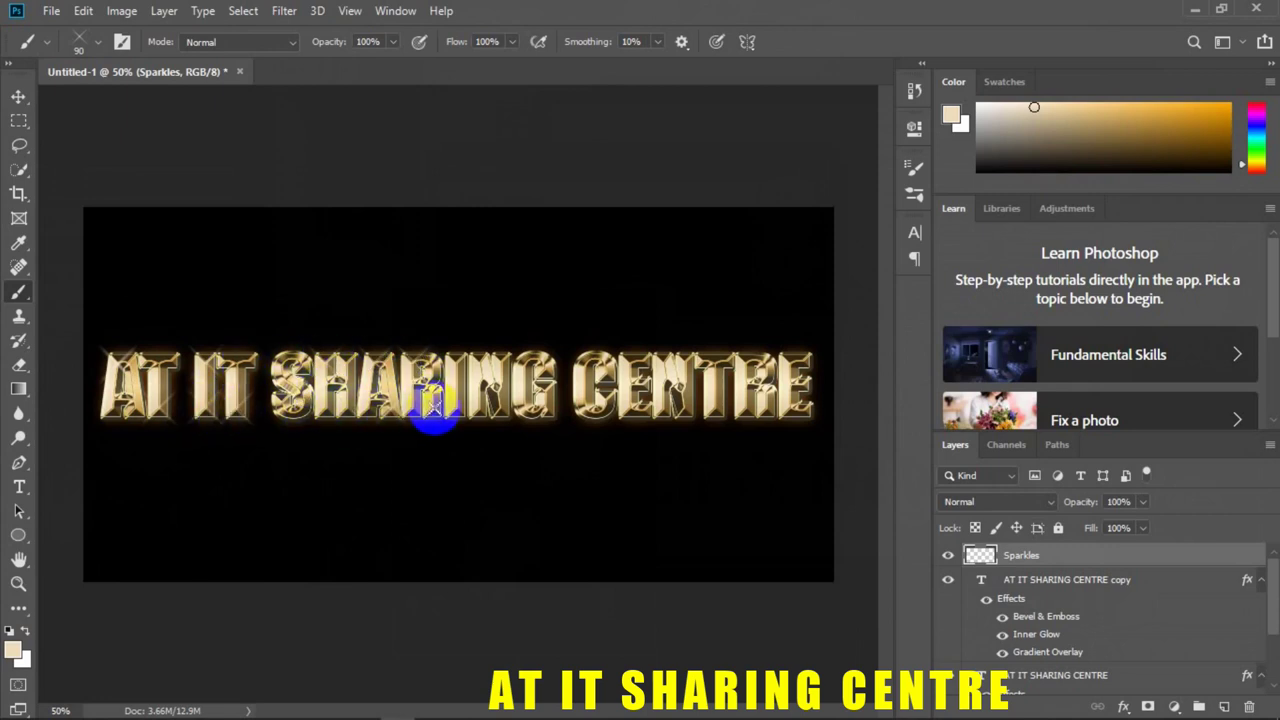
click(551, 414)
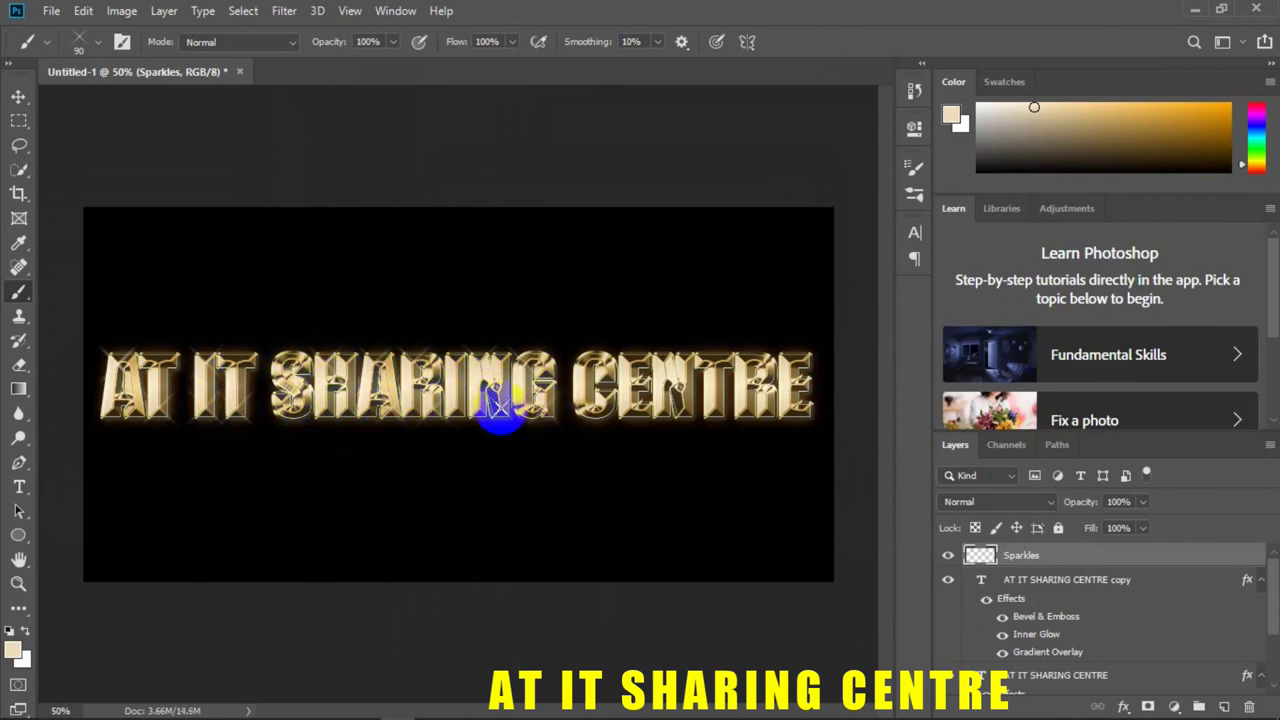
click(586, 366)
click(688, 354)
click(789, 362)
click(790, 408)
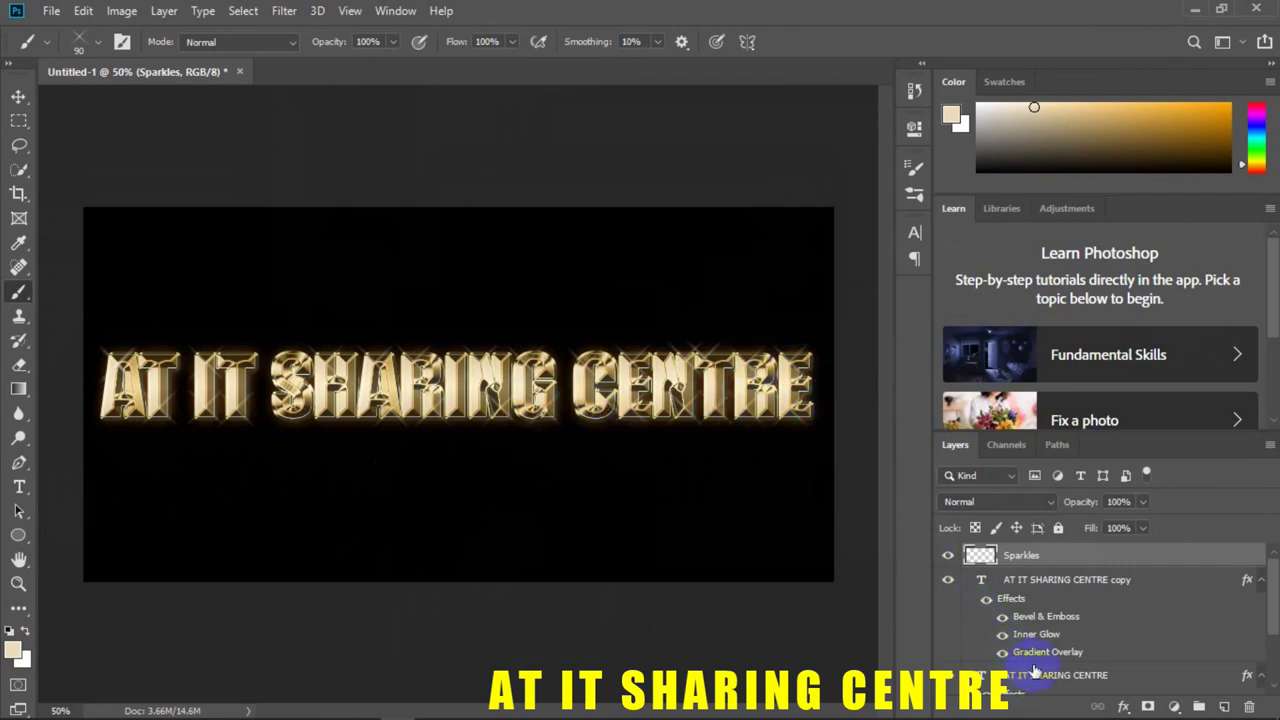
Select all layers above Background and merge them with Ctrl+E into one Sparkles layer.
scroll(1060, 615, down, 2)
scroll(1060, 612, up, 2)
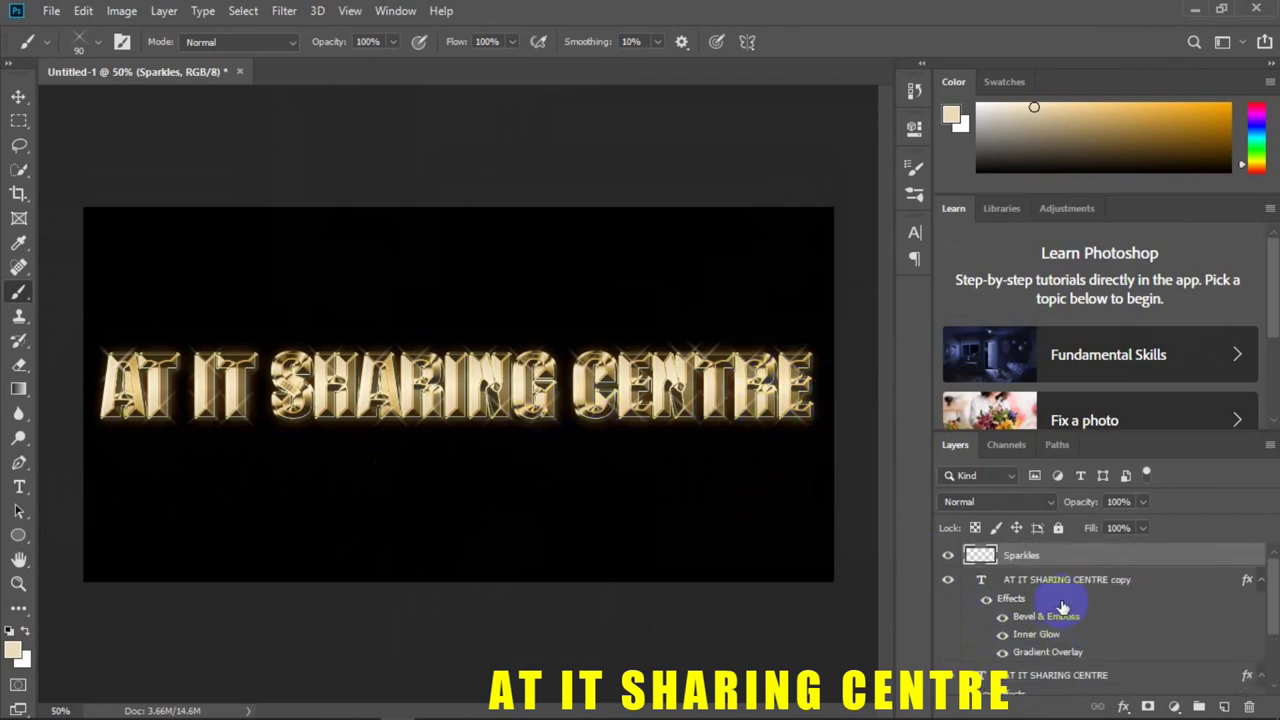
scroll(1052, 615, down, 2)
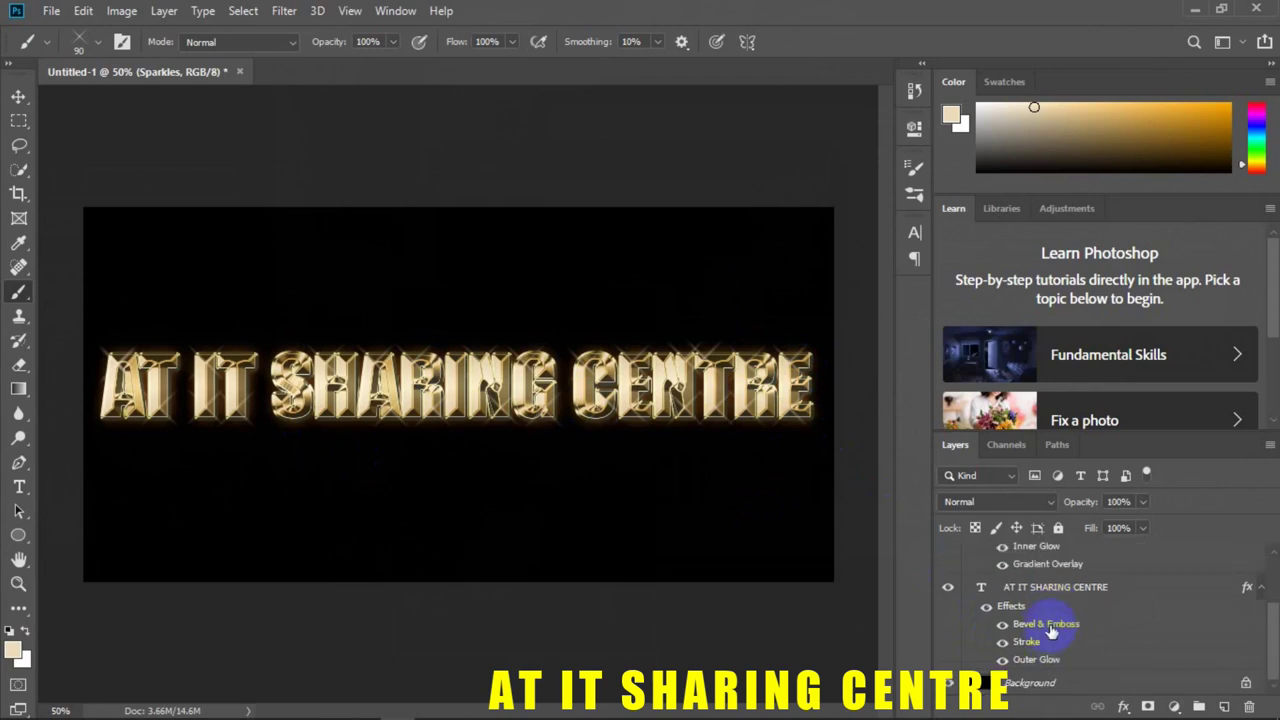
click(1043, 590)
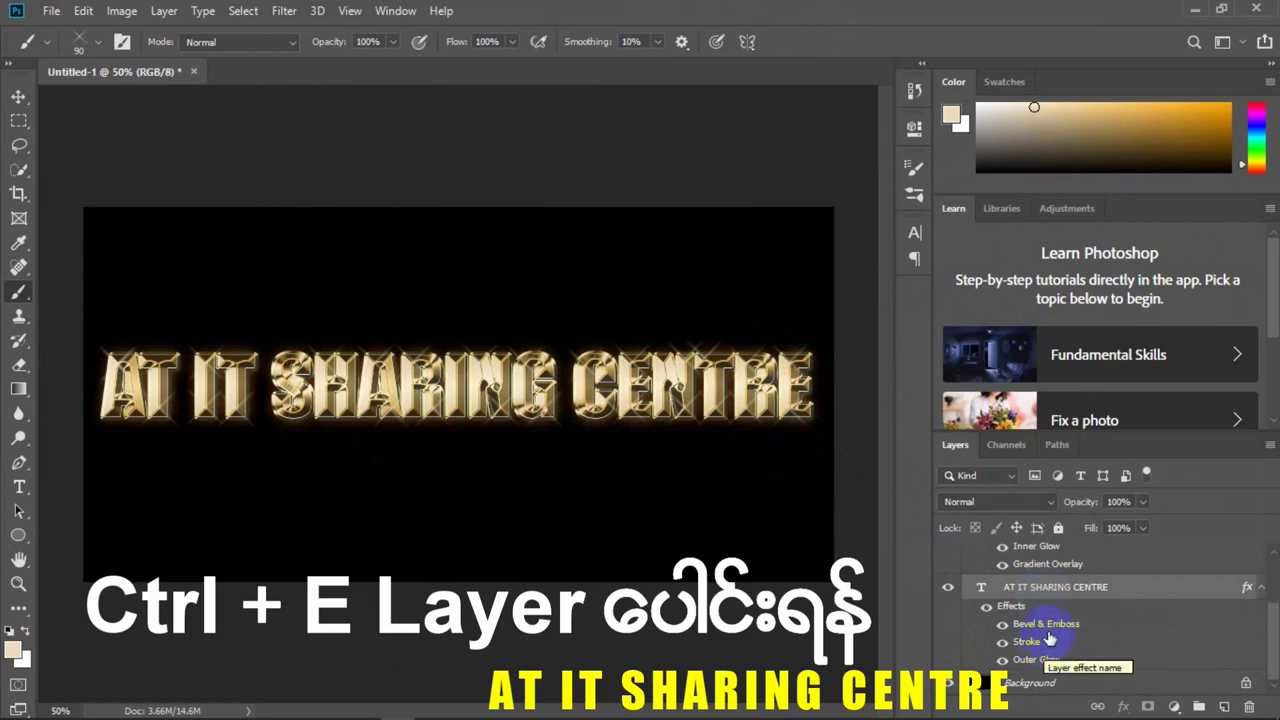
scroll(1050, 630, up, 3)
scroll(1049, 636, up, 1)
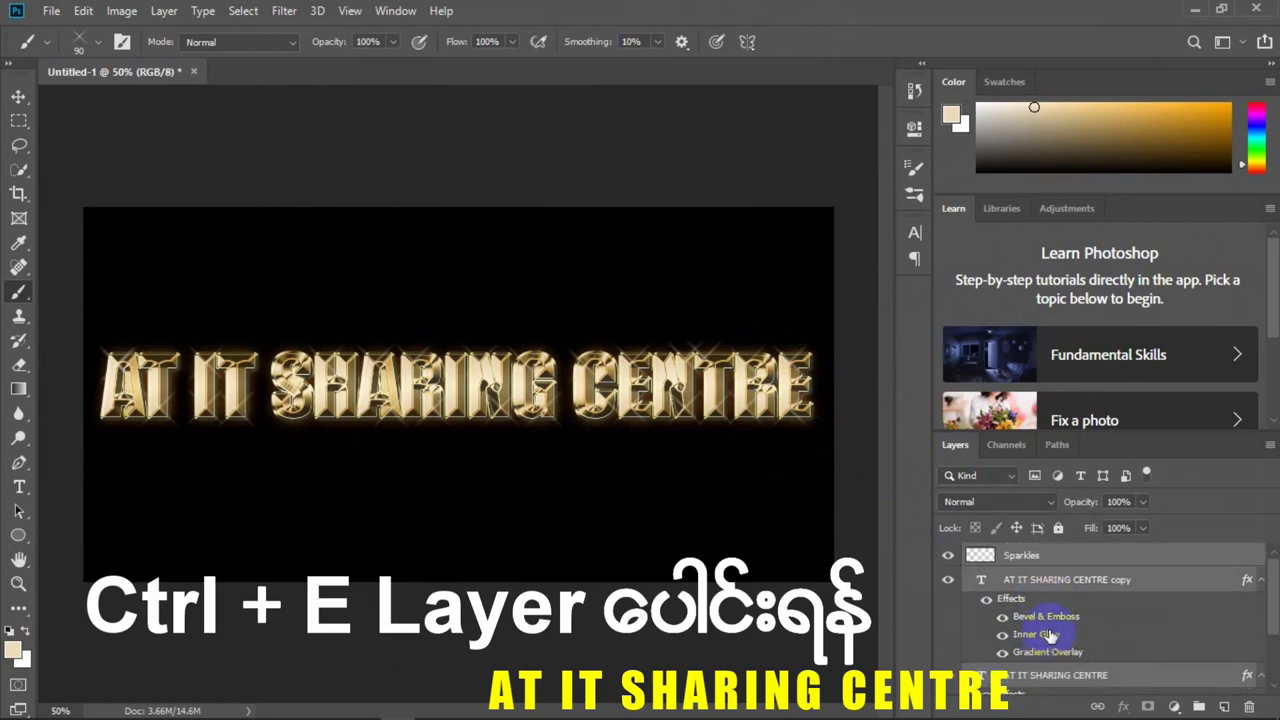
key(ctrl+e)
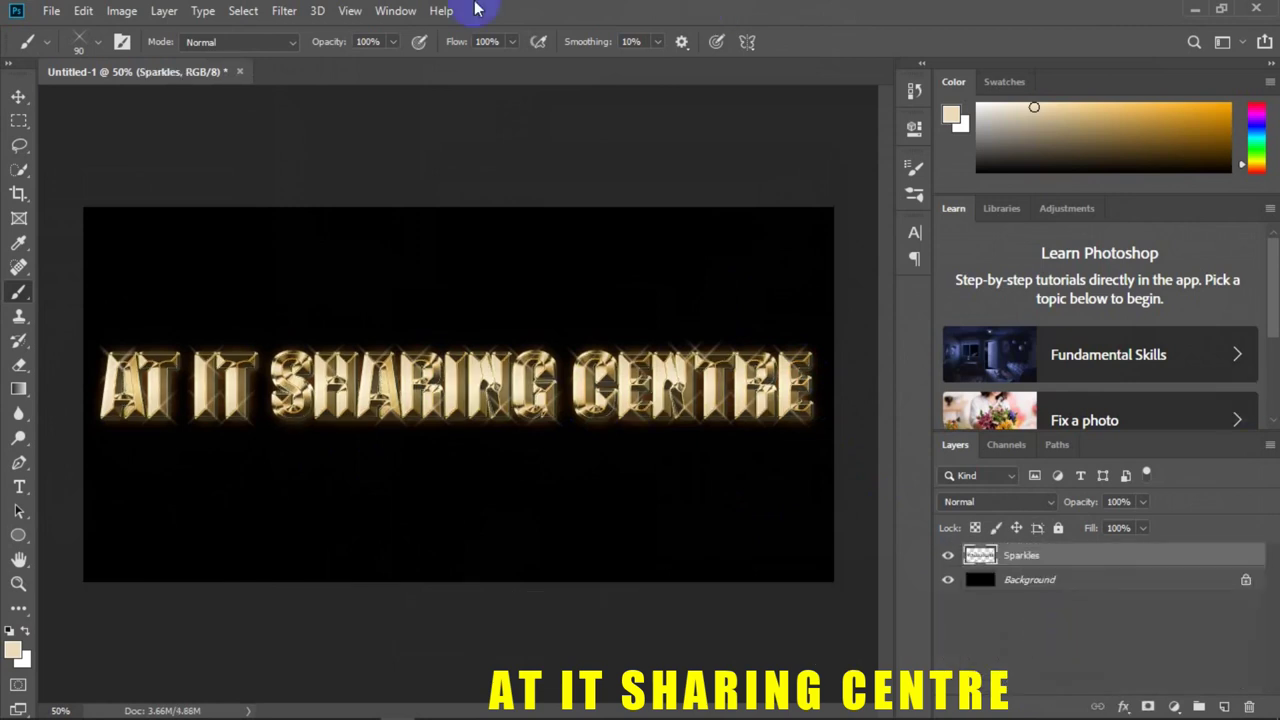